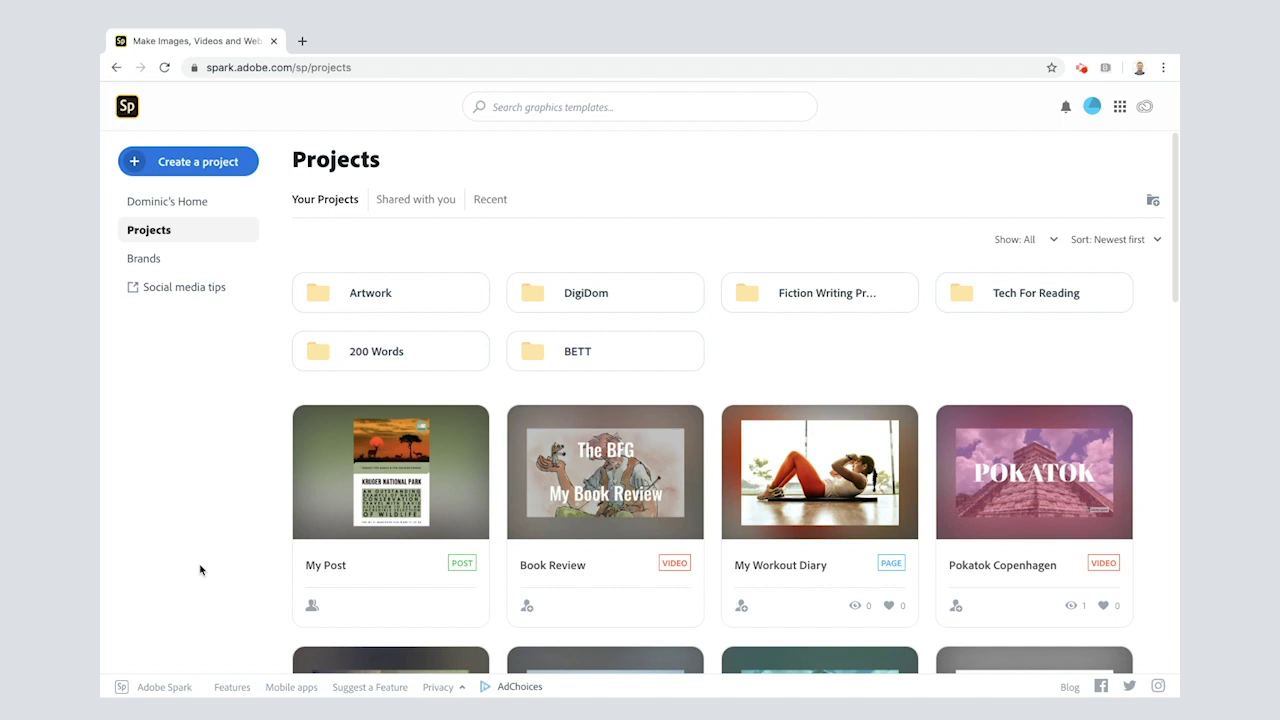
Step: Start a new Collage project from Create a project
{"action": "left_click", "coordinate": [136, 163]}
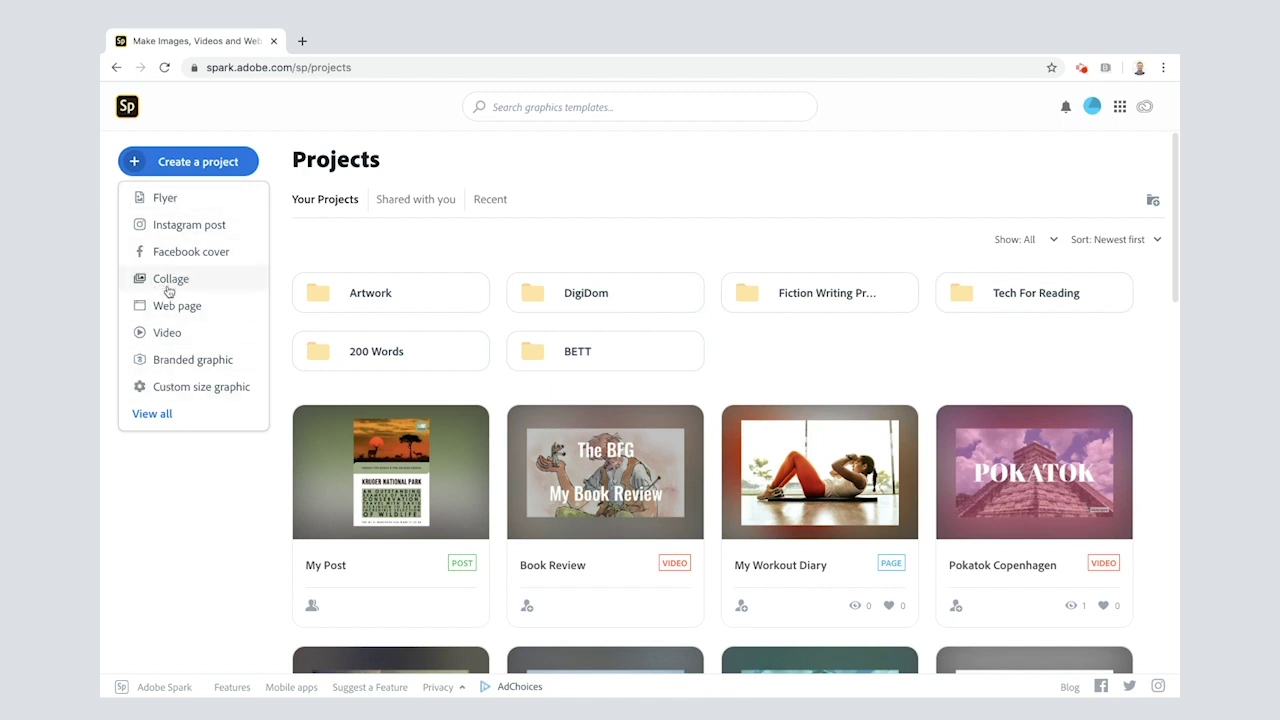
{"action": "left_click", "coordinate": [171, 280]}
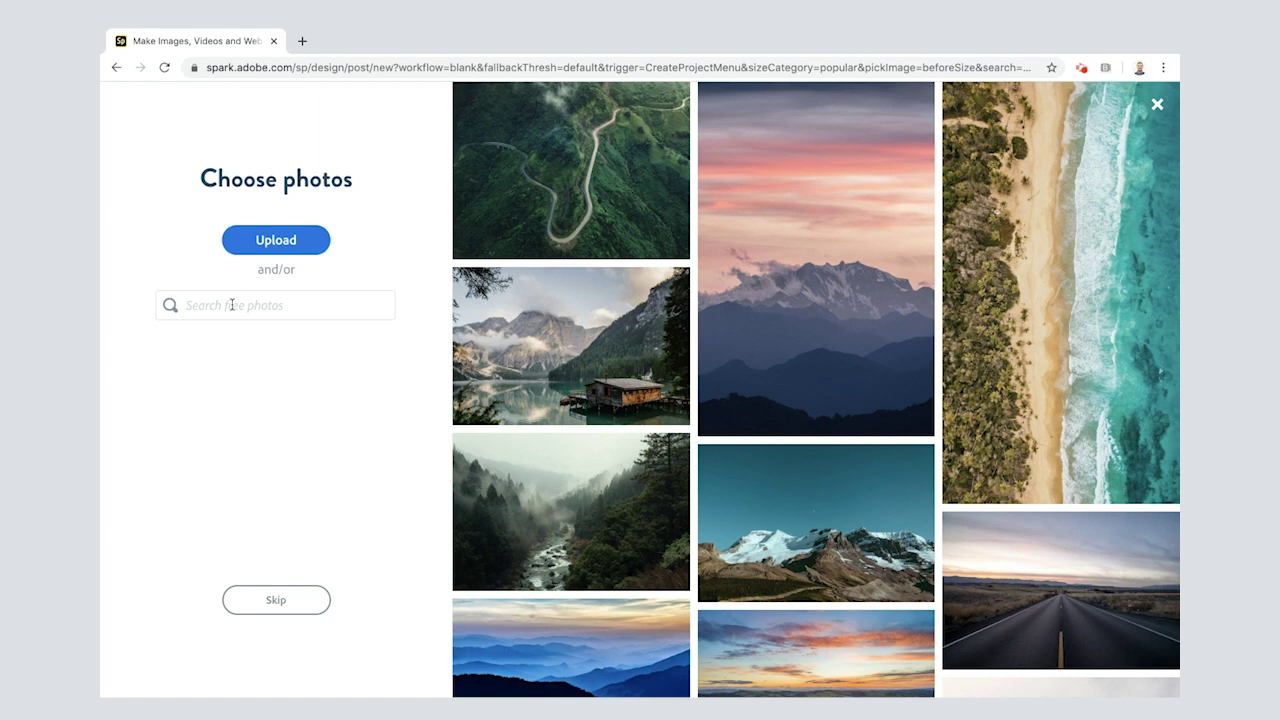
Step: Search free photos for 'rabbit' and pick the side-profile rabbit in grass
{"action": "left_click", "coordinate": [232, 305]}
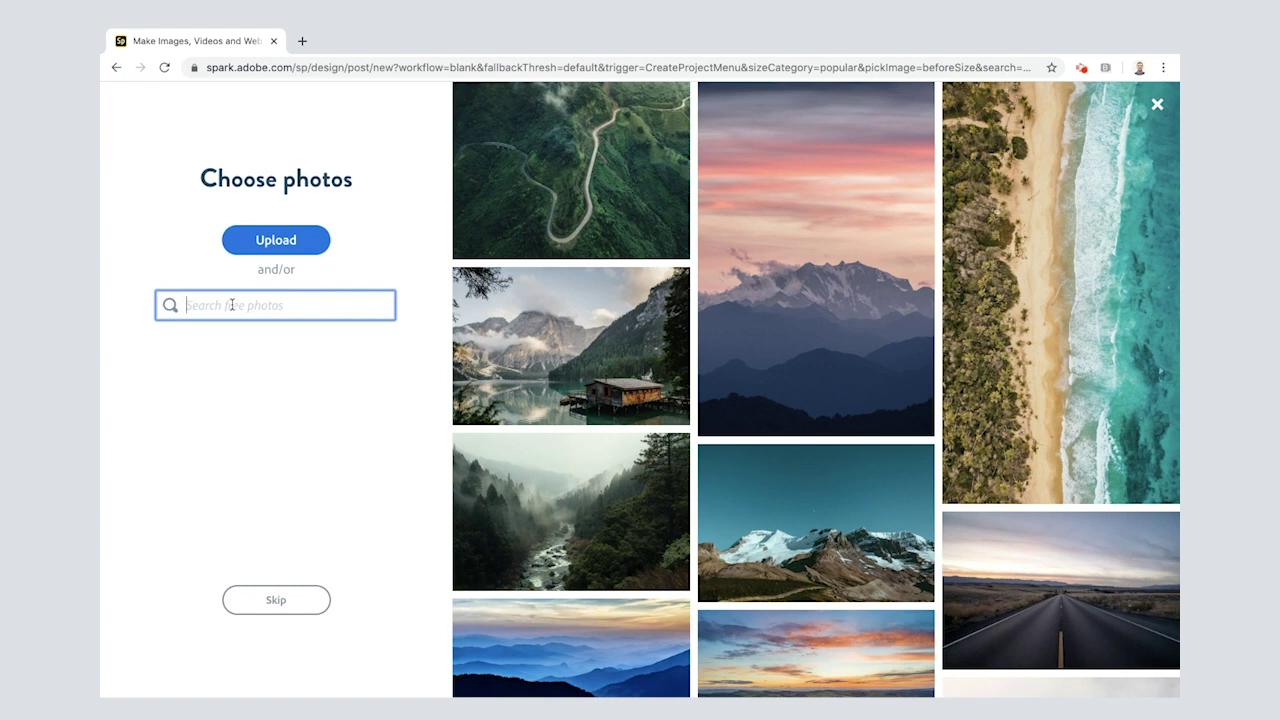
{"action": "type", "text": "rabbit"}
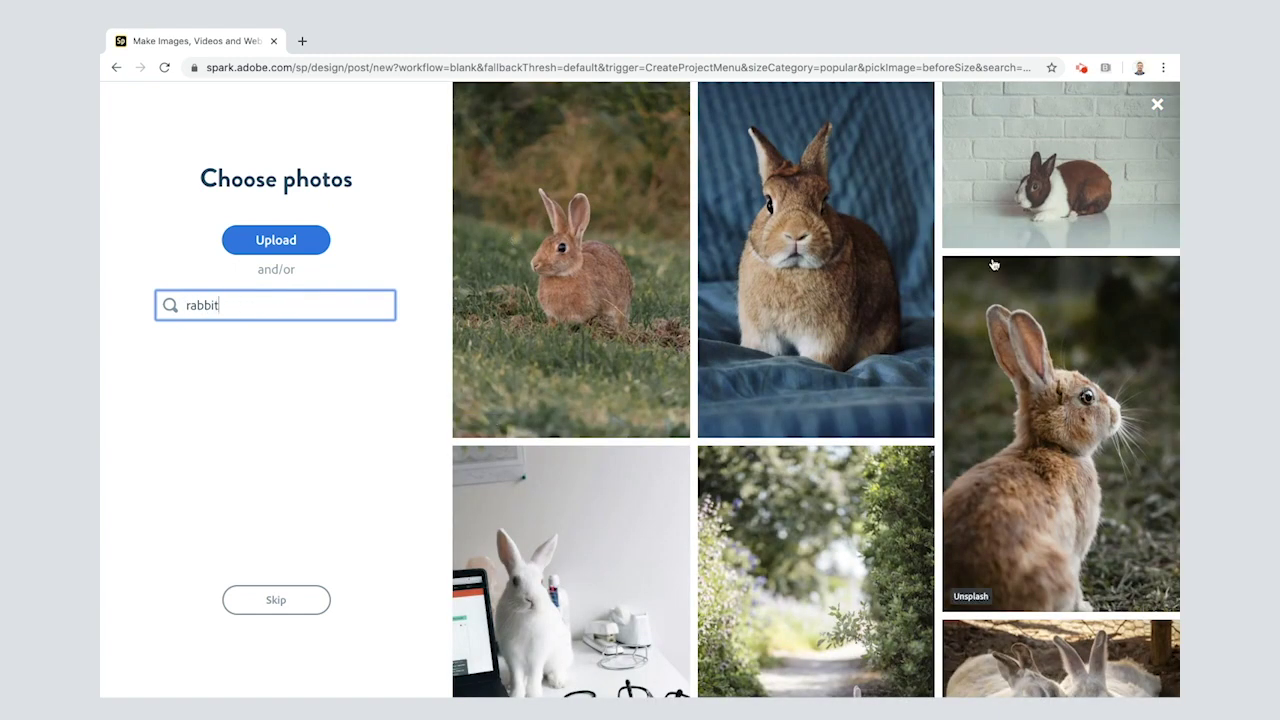
{"action": "left_click", "coordinate": [1040, 378]}
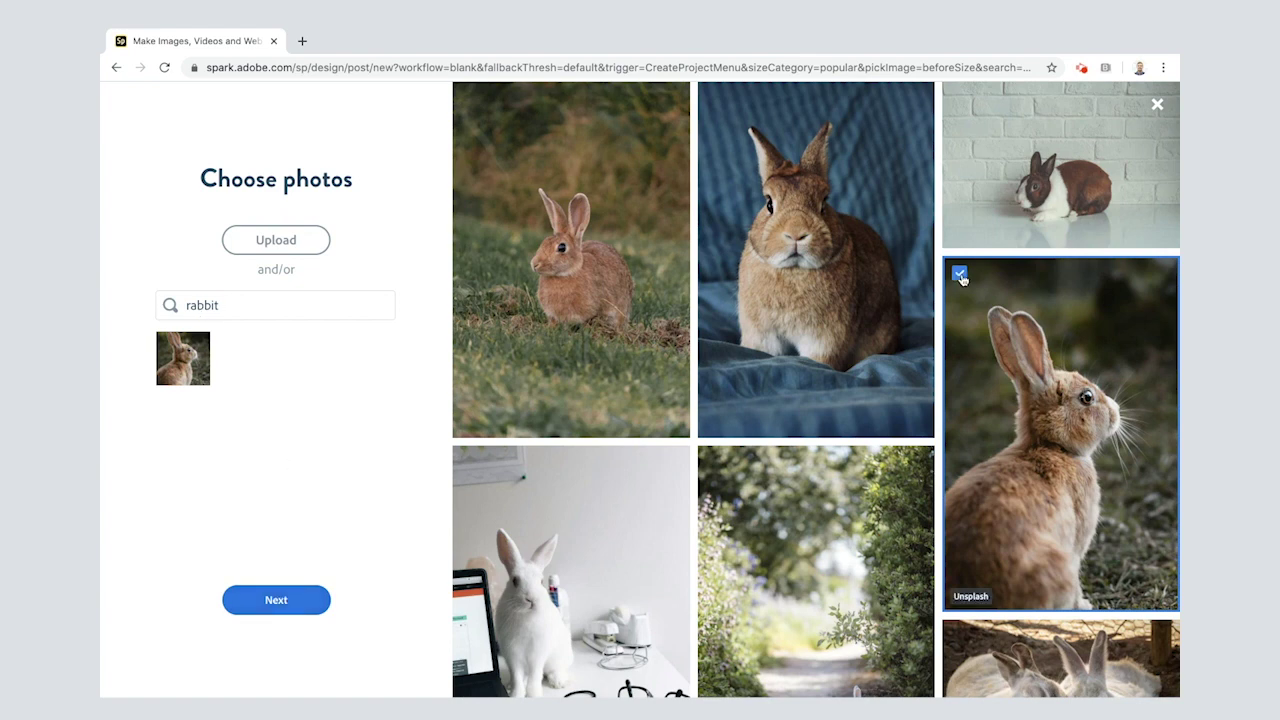
{"action": "left_click", "coordinate": [232, 291]}
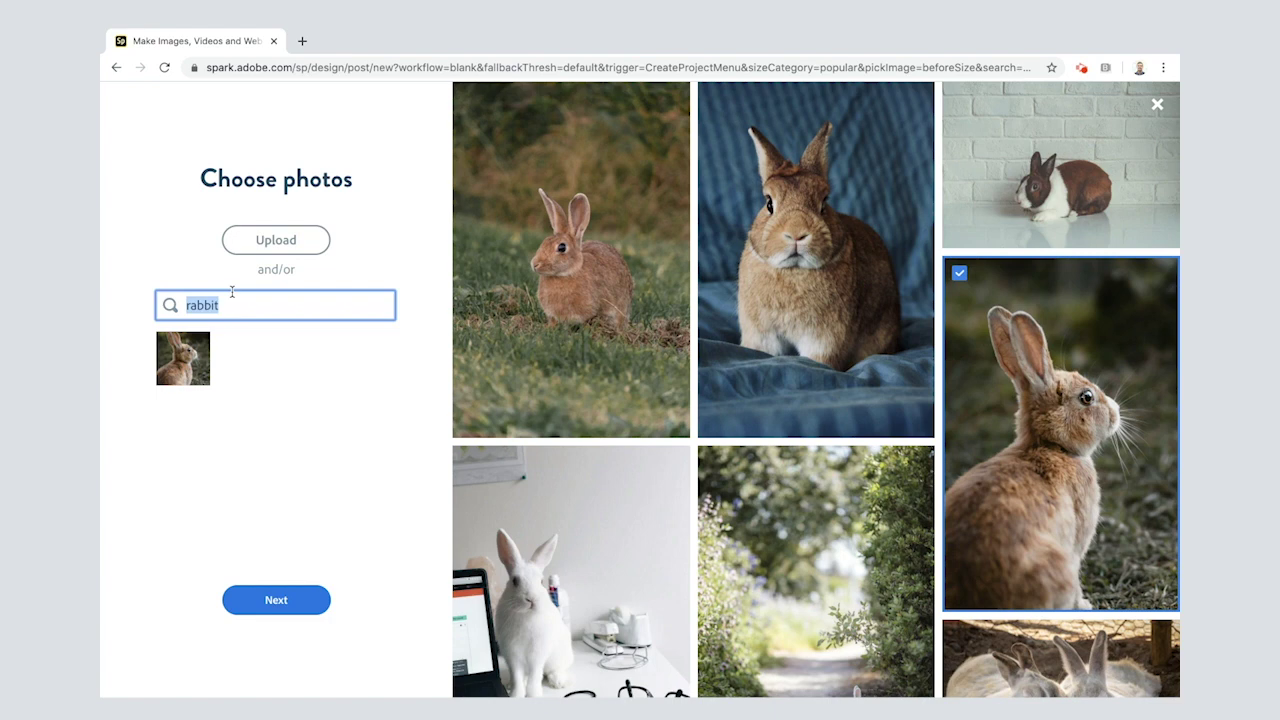
Step: Search for 'hunting dog' and add the misty hunter-with-dog photo as the second pick
{"action": "type", "text": "hunting dog"}
{"action": "key", "text": "Return"}
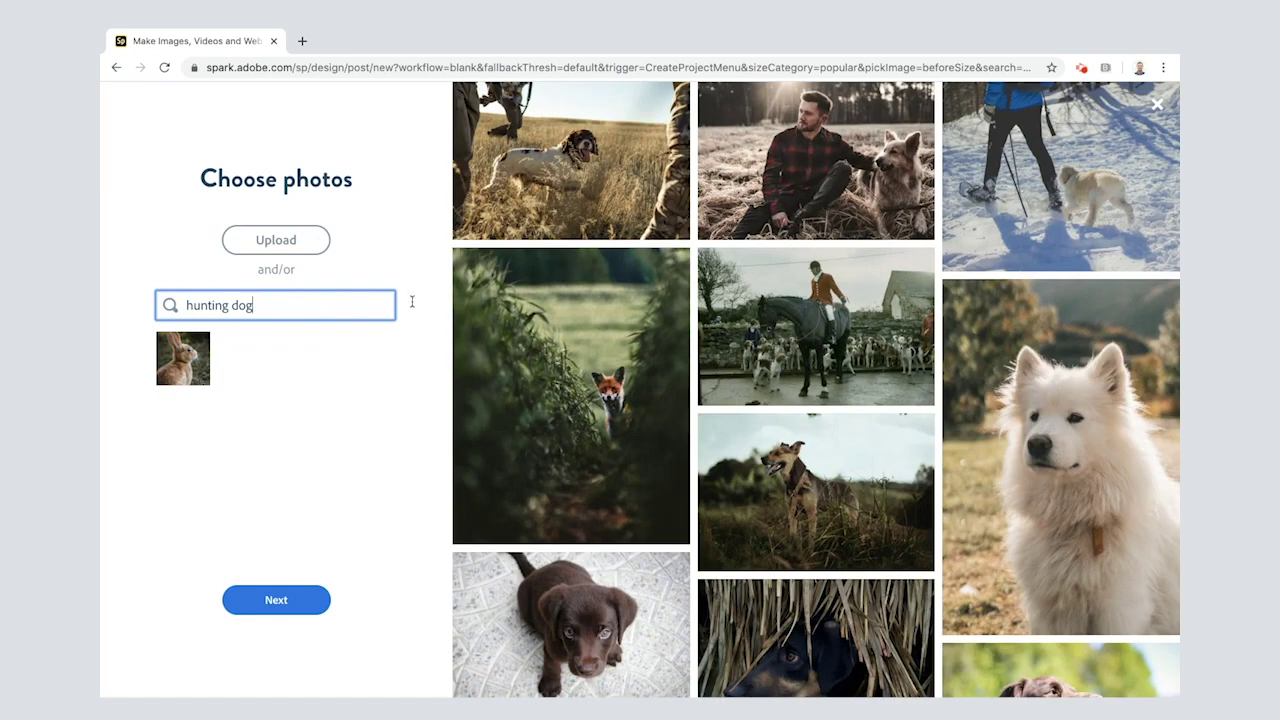
{"action": "scroll", "coordinate": [782, 463], "scroll_direction": "down", "scroll_amount": 5}
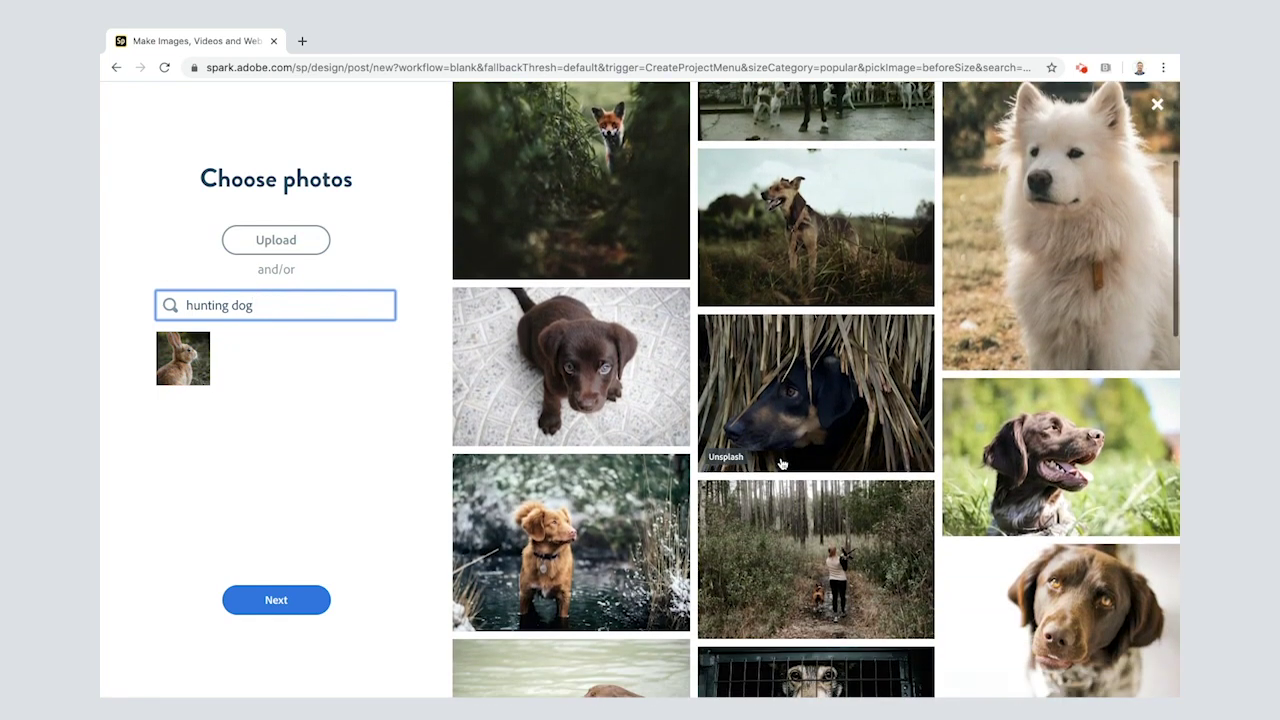
{"action": "scroll", "coordinate": [780, 463], "scroll_direction": "down", "scroll_amount": 4}
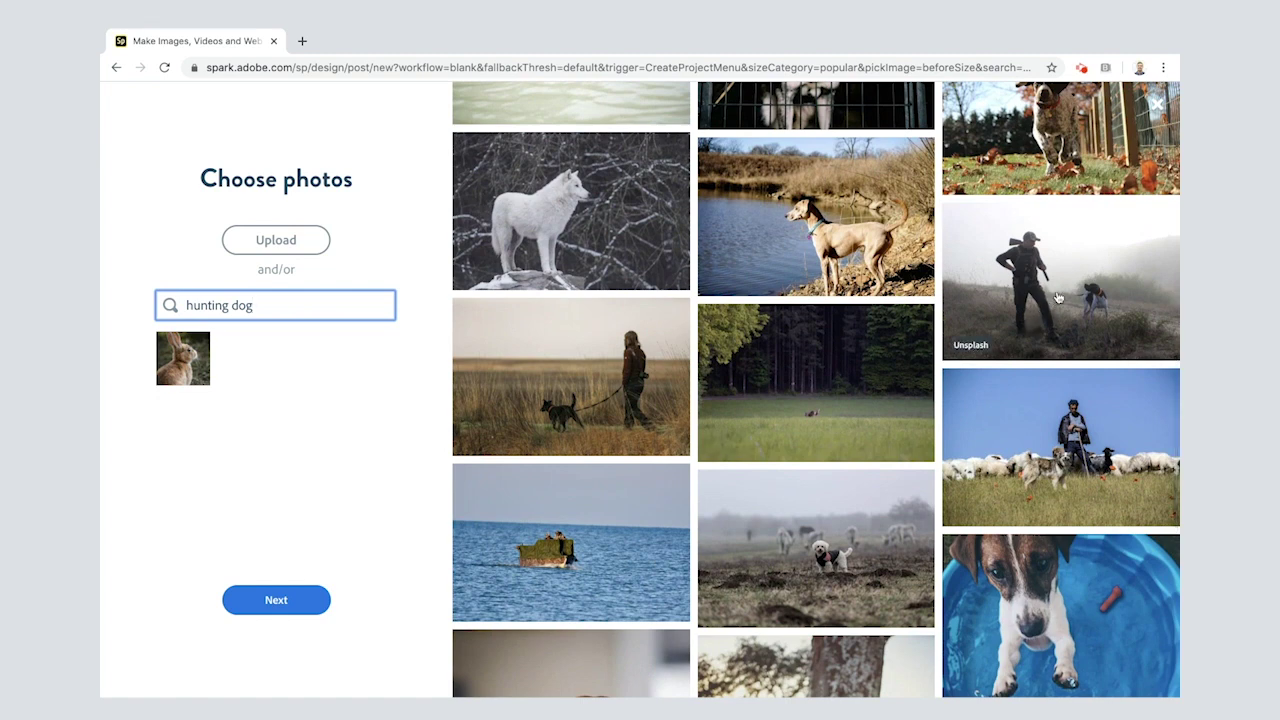
{"action": "left_click", "coordinate": [1058, 297]}
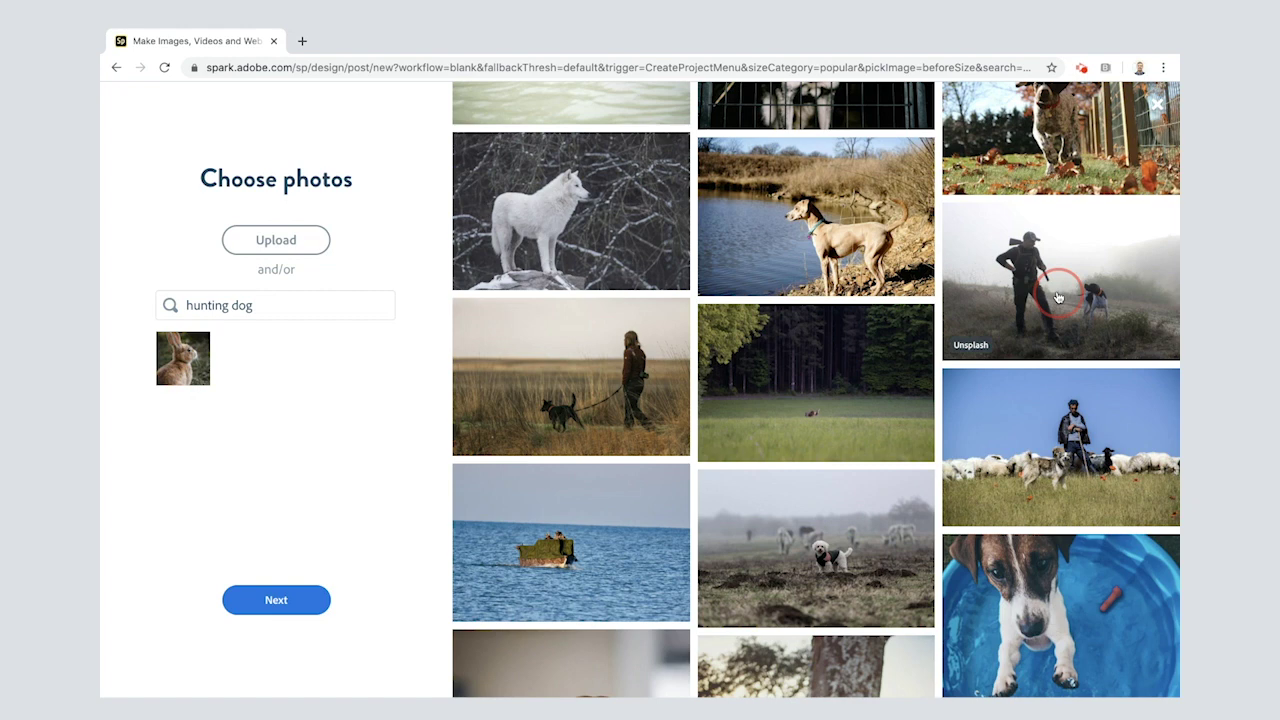
{"action": "left_click_drag", "start_coordinate": [262, 305], "coordinate": [176, 316]}
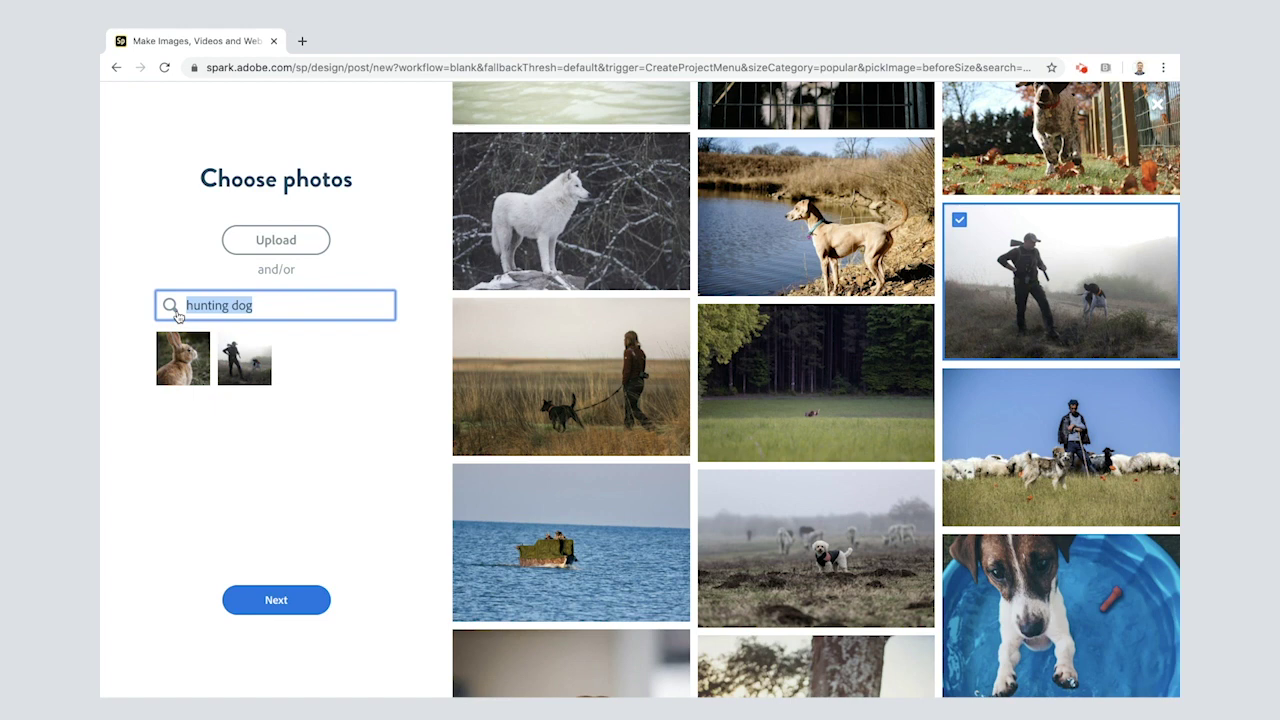
{"action": "left_click", "coordinate": [183, 407]}
{"action": "left_click", "coordinate": [241, 404]}
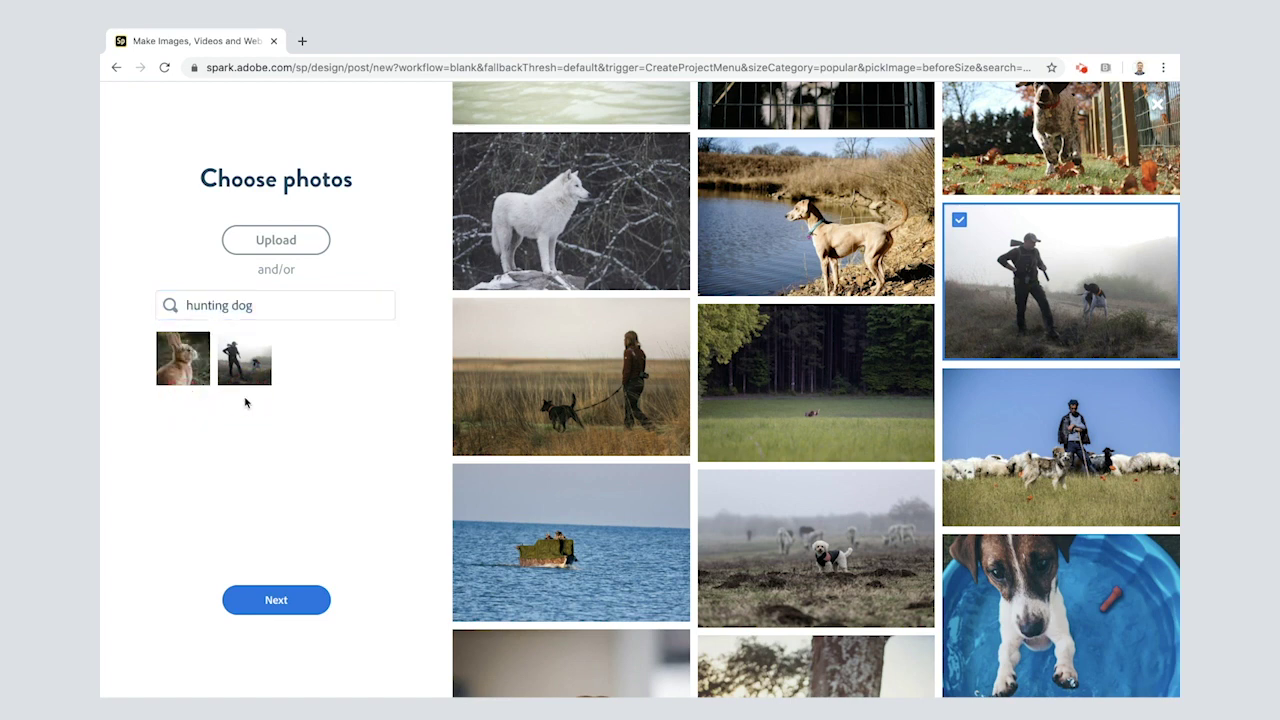
{"action": "left_click", "coordinate": [221, 306]}
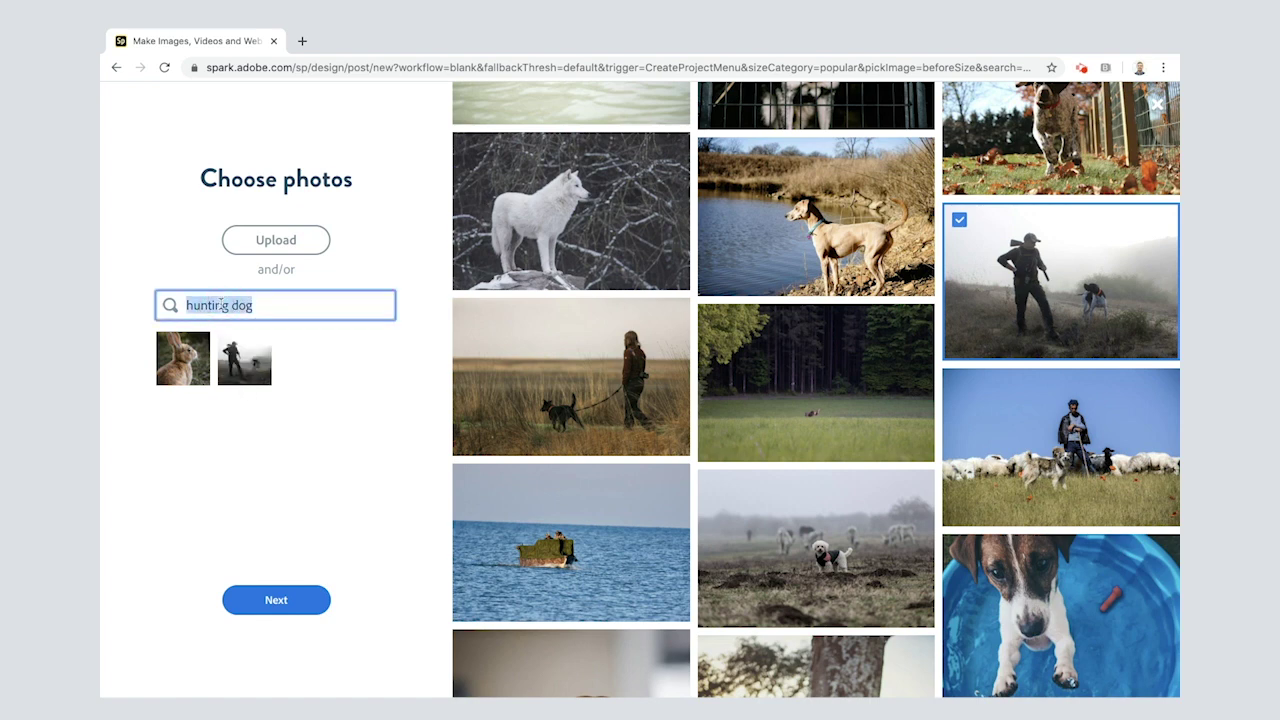
Step: Search for 'fox' and add the laughing fox close-up as the third pick
{"action": "type", "text": "fox"}
{"action": "key", "text": "Return"}
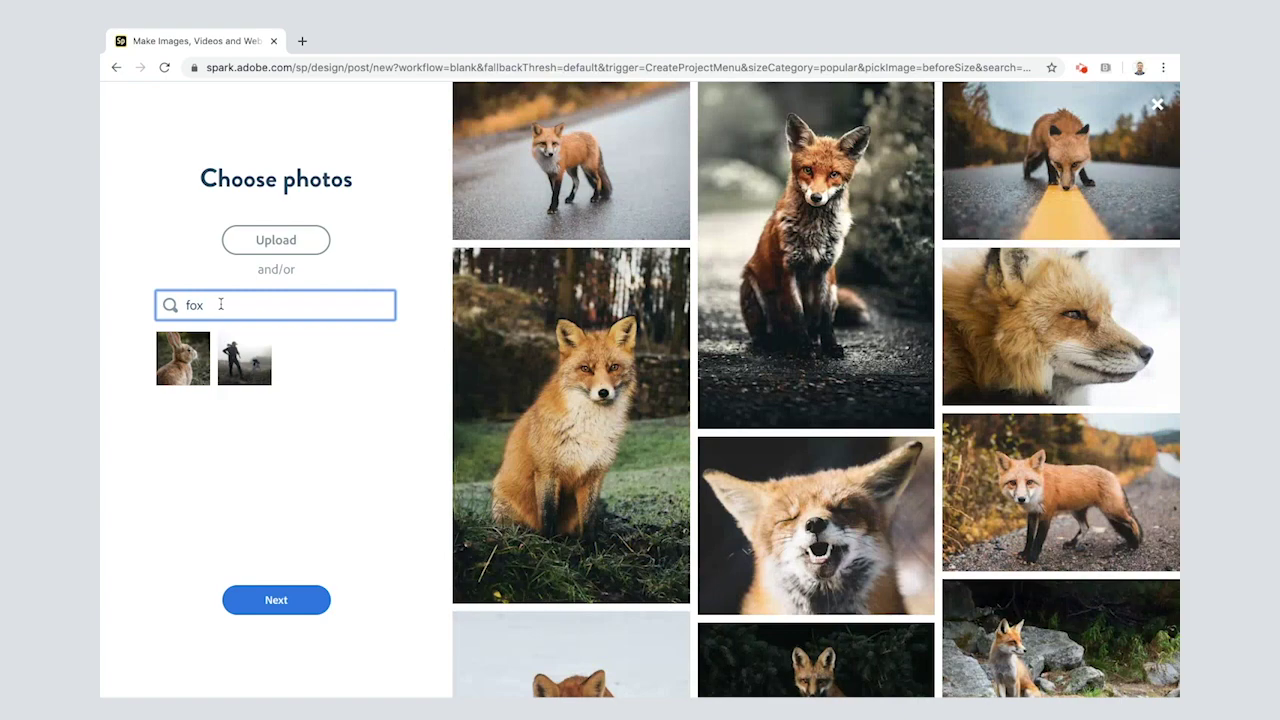
{"action": "scroll", "coordinate": [825, 509], "scroll_direction": "down", "scroll_amount": 5}
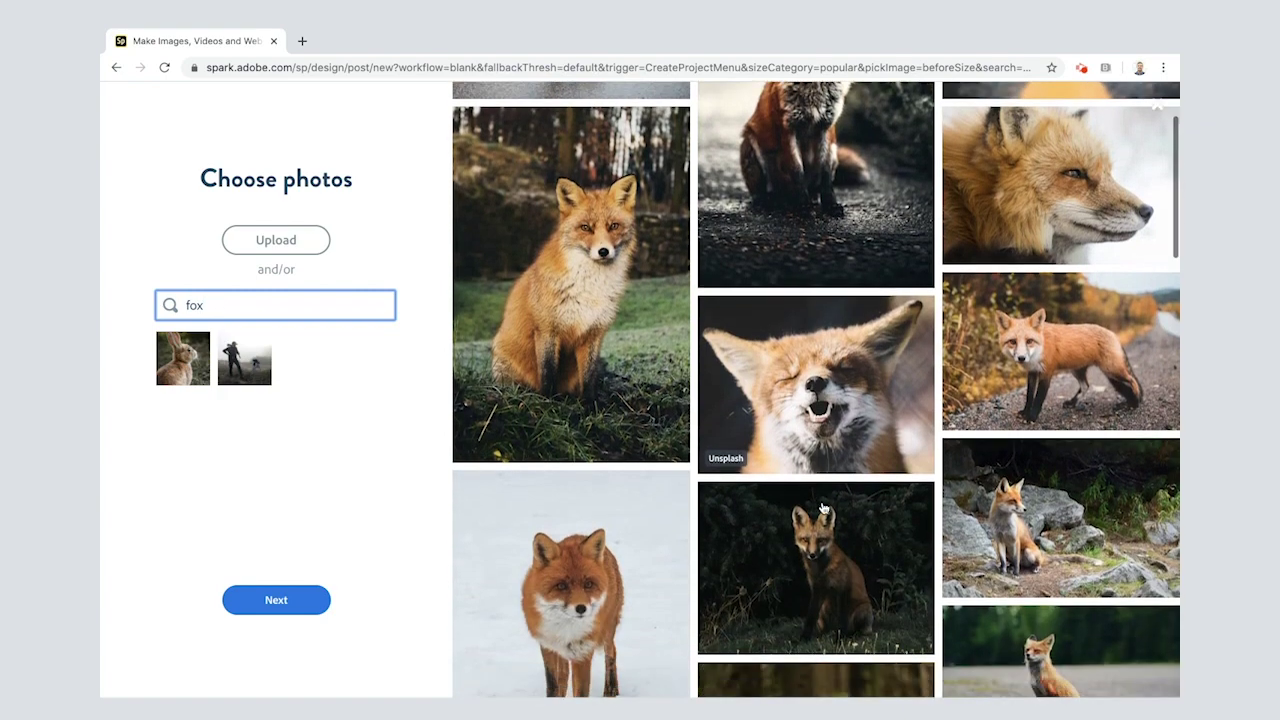
{"action": "scroll", "coordinate": [825, 509], "scroll_direction": "down", "scroll_amount": 2}
{"action": "scroll", "coordinate": [825, 509], "scroll_direction": "up", "scroll_amount": 6}
{"action": "scroll", "coordinate": [825, 509], "scroll_direction": "up", "scroll_amount": 2}
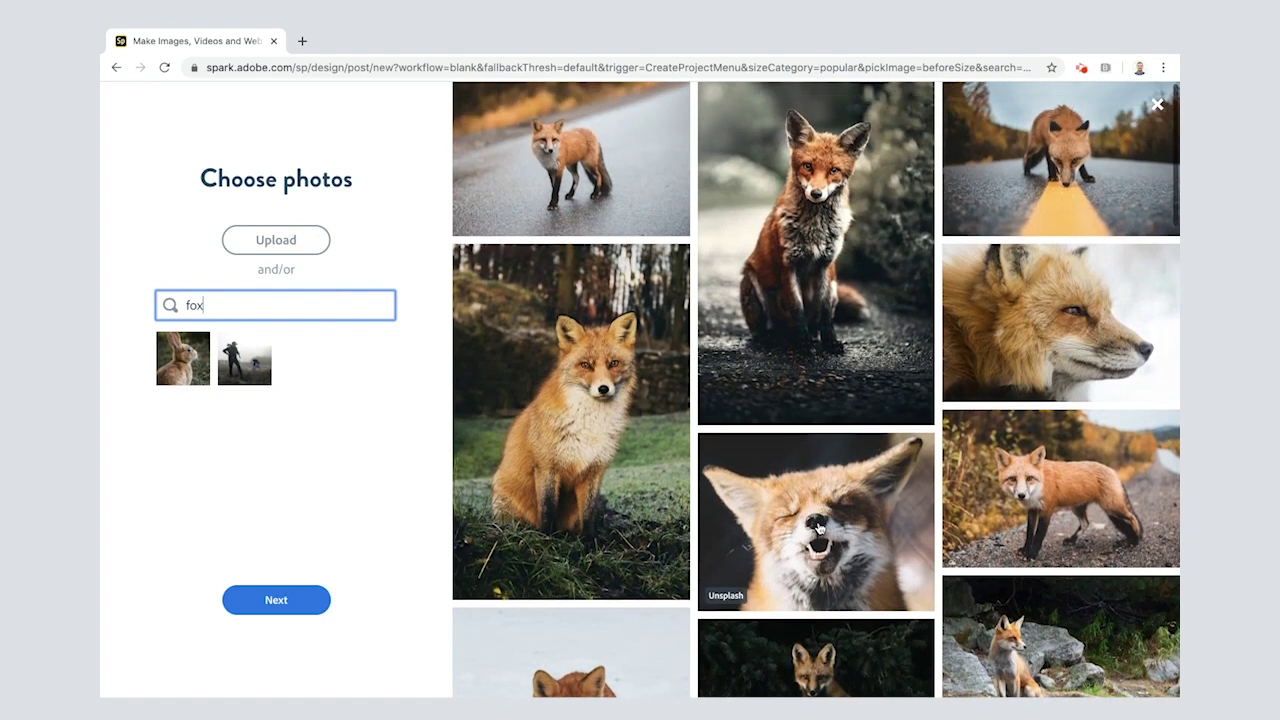
{"action": "left_click", "coordinate": [815, 527]}
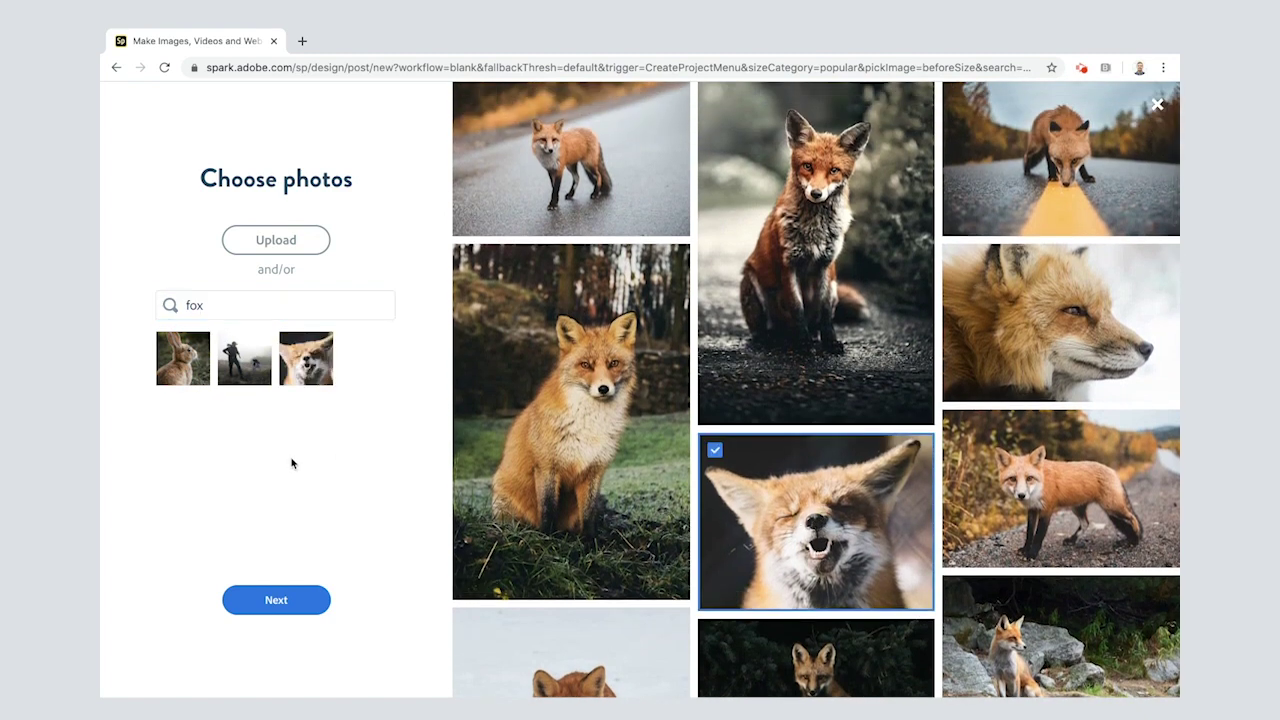
{"action": "double_click", "coordinate": [198, 305]}
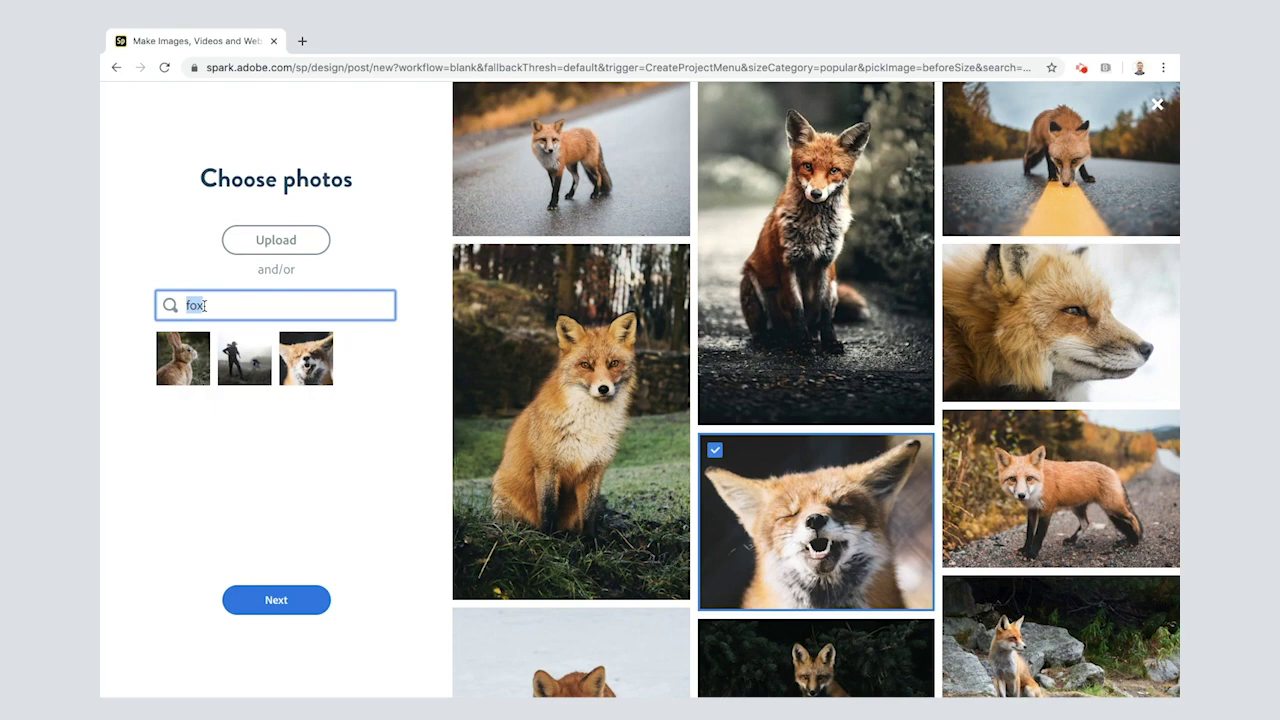
Step: Search for 'hawk', add the hawk flying against blue sky, and finish picking photos
{"action": "type", "text": "hawk"}
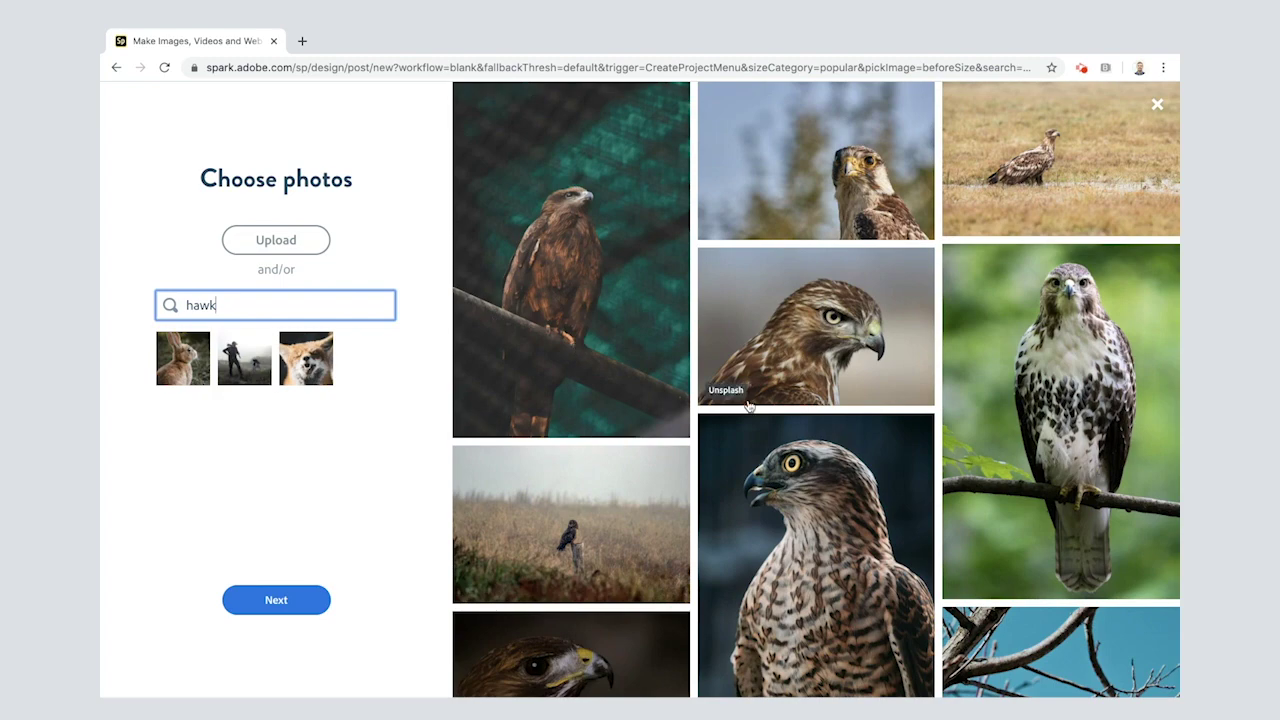
{"action": "scroll", "coordinate": [758, 433], "scroll_direction": "down", "scroll_amount": 3}
{"action": "scroll", "coordinate": [758, 433], "scroll_direction": "down", "scroll_amount": 6}
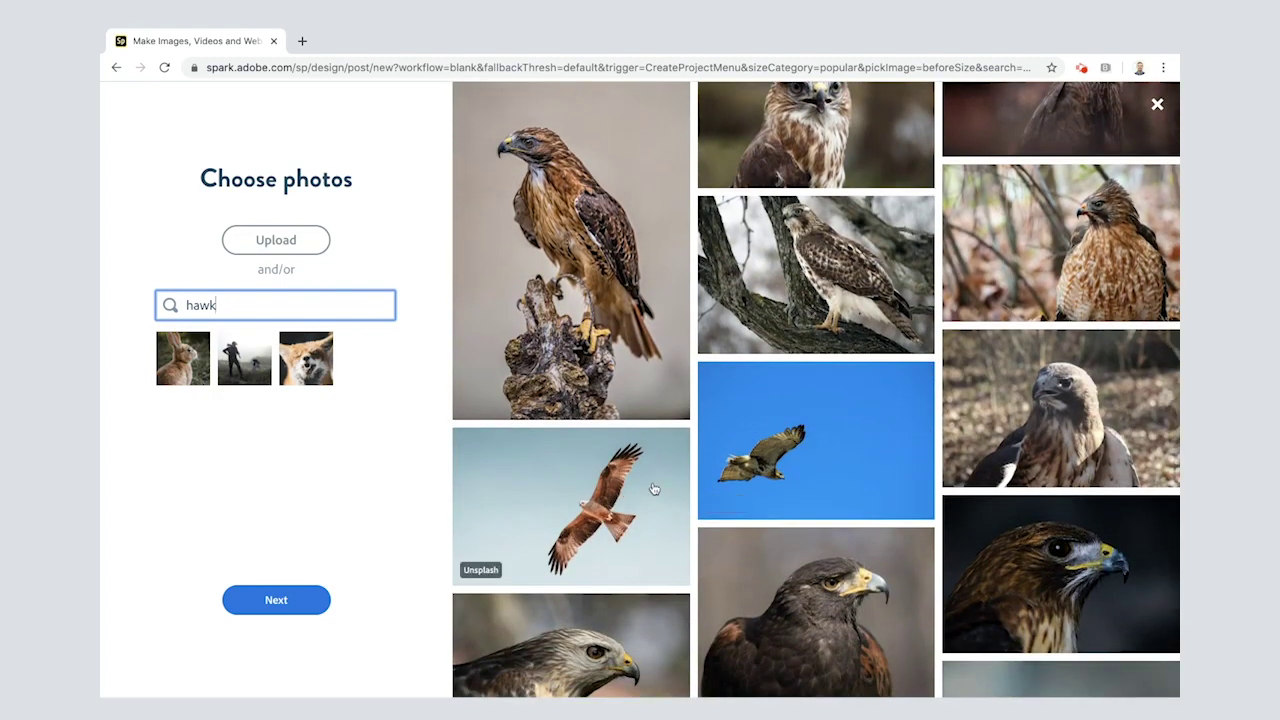
{"action": "left_click", "coordinate": [827, 436]}
{"action": "left_click", "coordinate": [185, 405]}
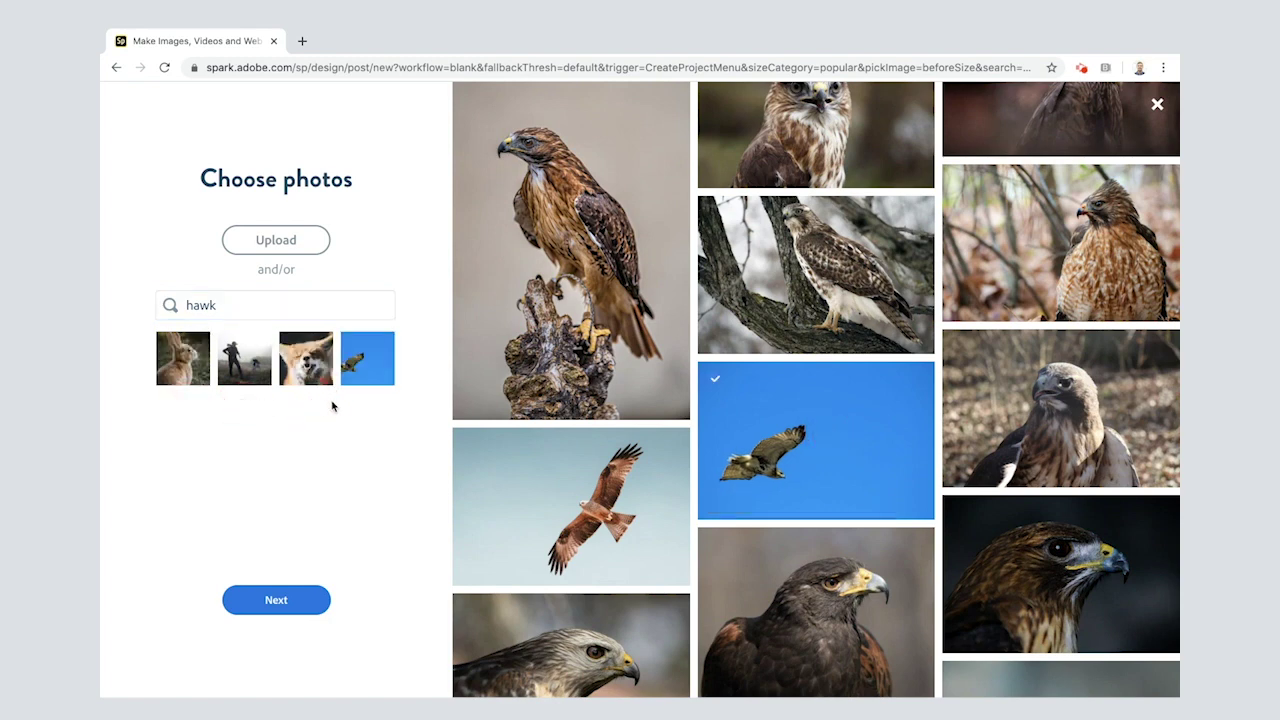
{"action": "left_click", "coordinate": [276, 600]}
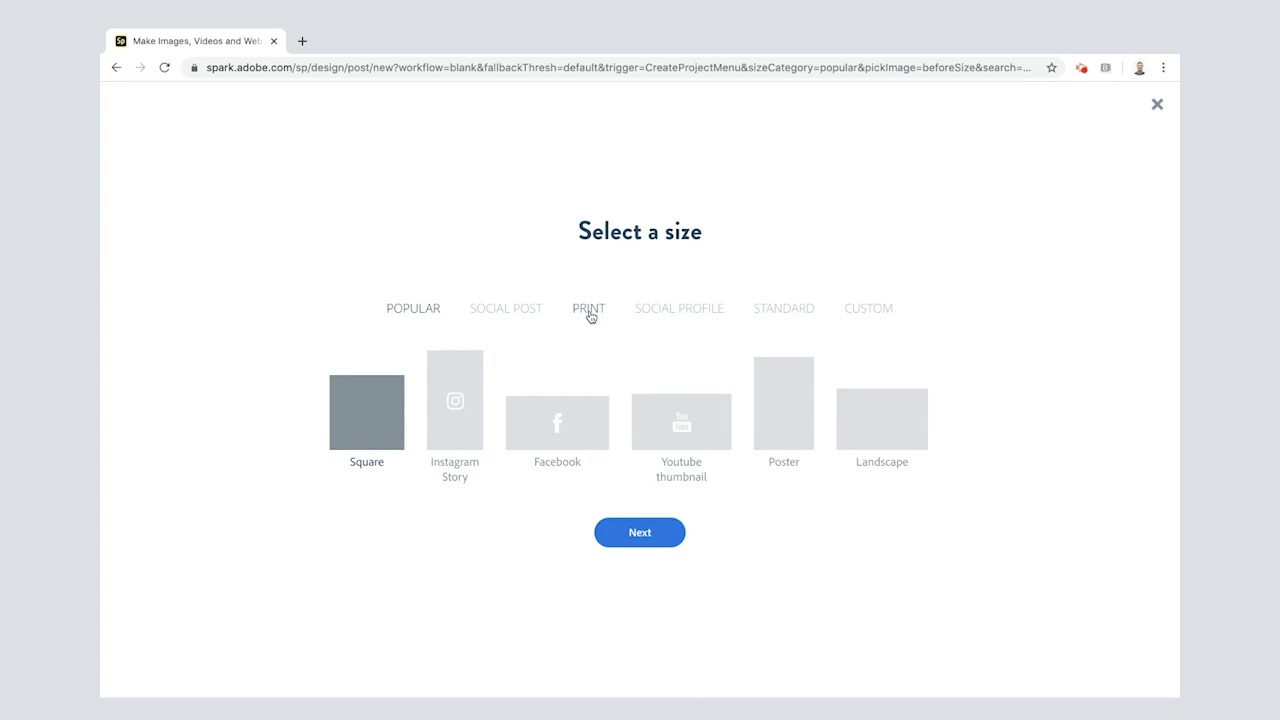
Step: Create the collage at the A5 print size (148 x 210)
{"action": "left_click", "coordinate": [588, 310]}
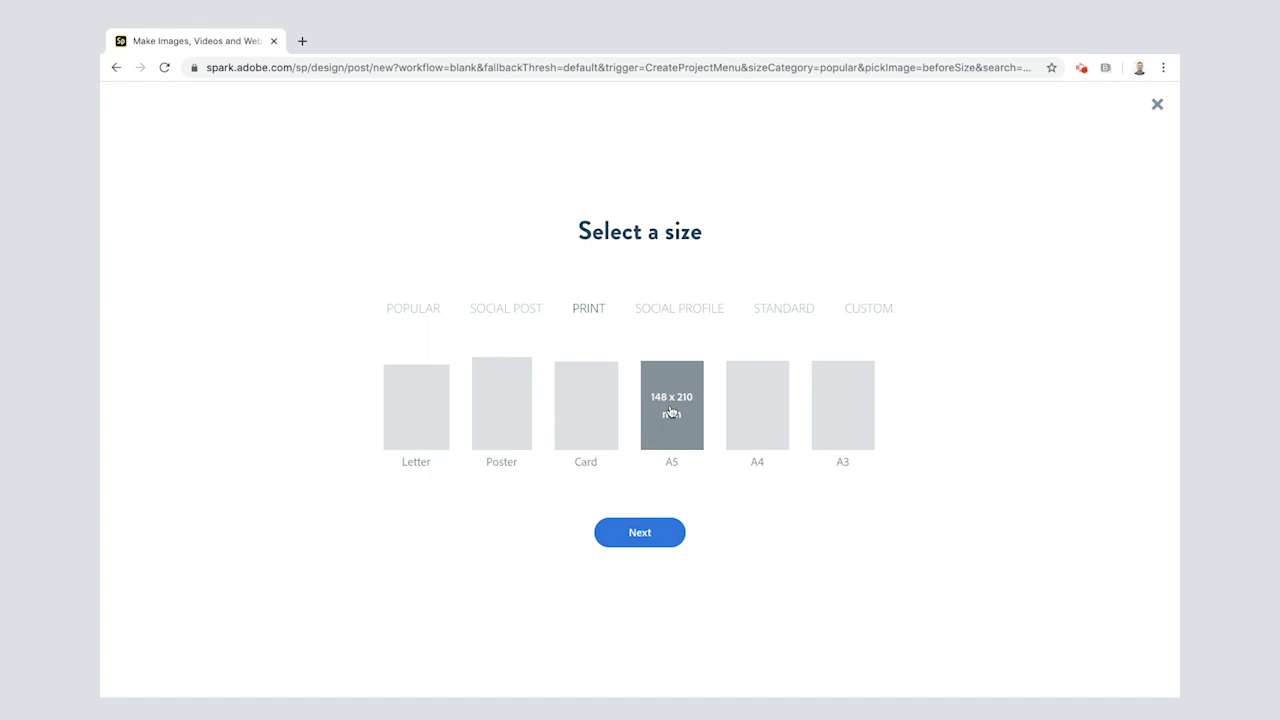
{"action": "left_click", "coordinate": [671, 412]}
{"action": "left_click", "coordinate": [653, 538]}
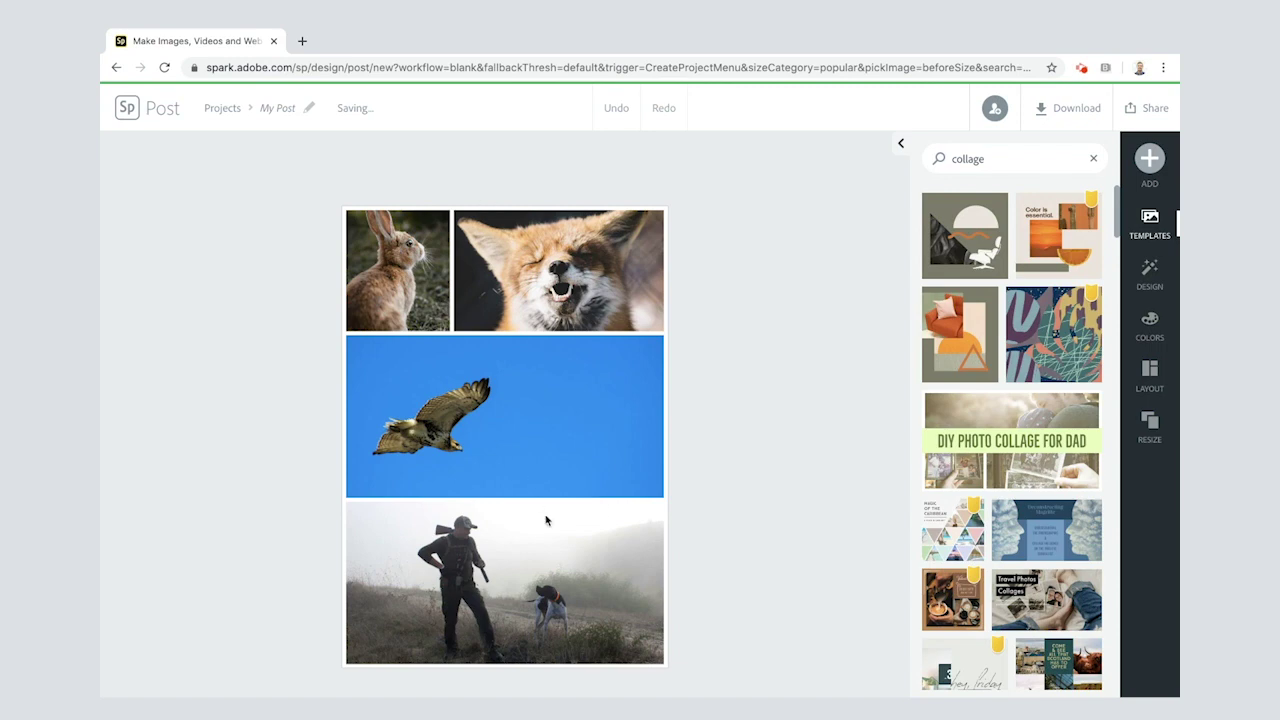
Step: Apply the layout with three small cells above one large cell
{"action": "left_click", "coordinate": [1150, 380]}
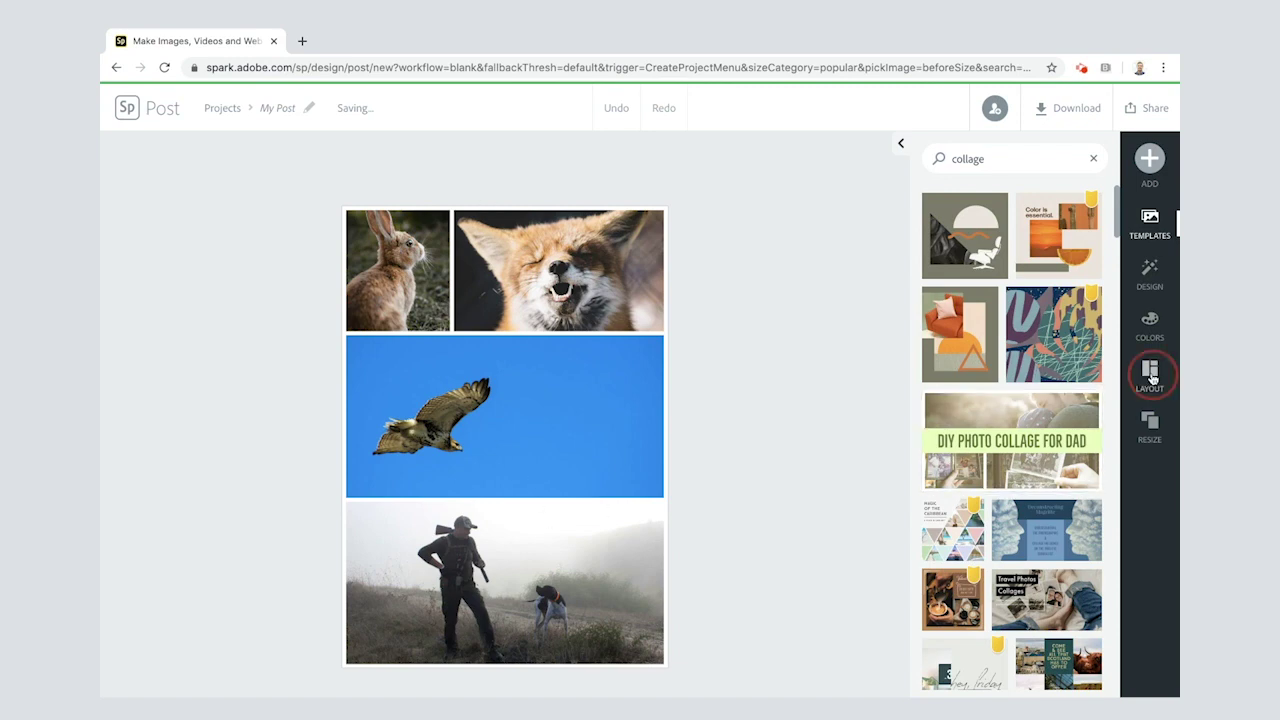
{"action": "scroll", "coordinate": [1033, 538], "scroll_direction": "down", "scroll_amount": 4}
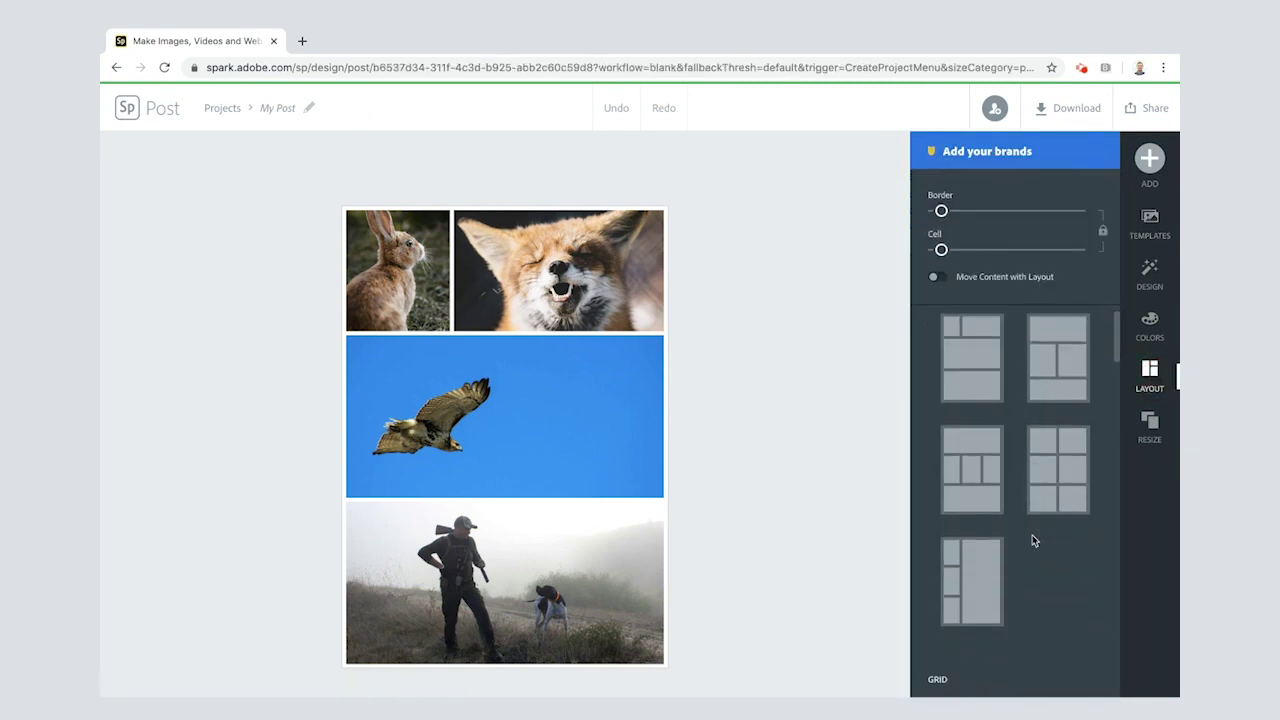
{"action": "scroll", "coordinate": [1033, 540], "scroll_direction": "down", "scroll_amount": 5}
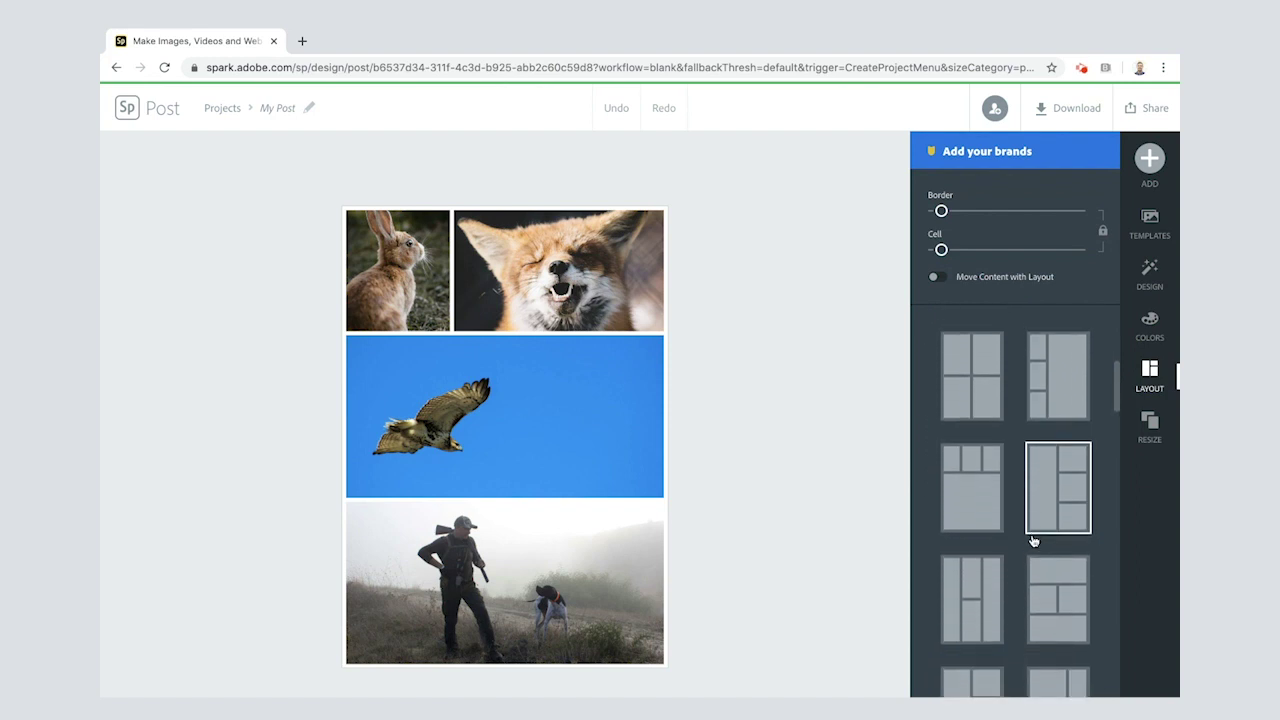
{"action": "scroll", "coordinate": [1033, 541], "scroll_direction": "down", "scroll_amount": 4}
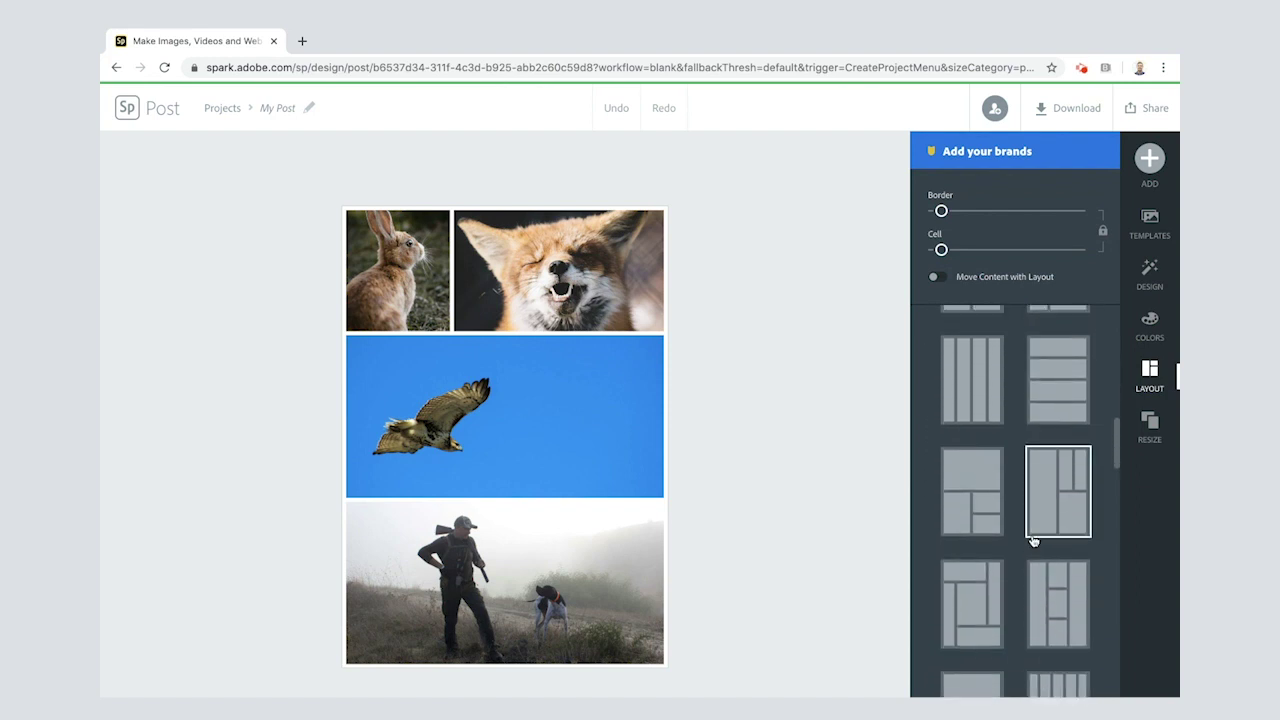
{"action": "scroll", "coordinate": [1033, 541], "scroll_direction": "up", "scroll_amount": 3}
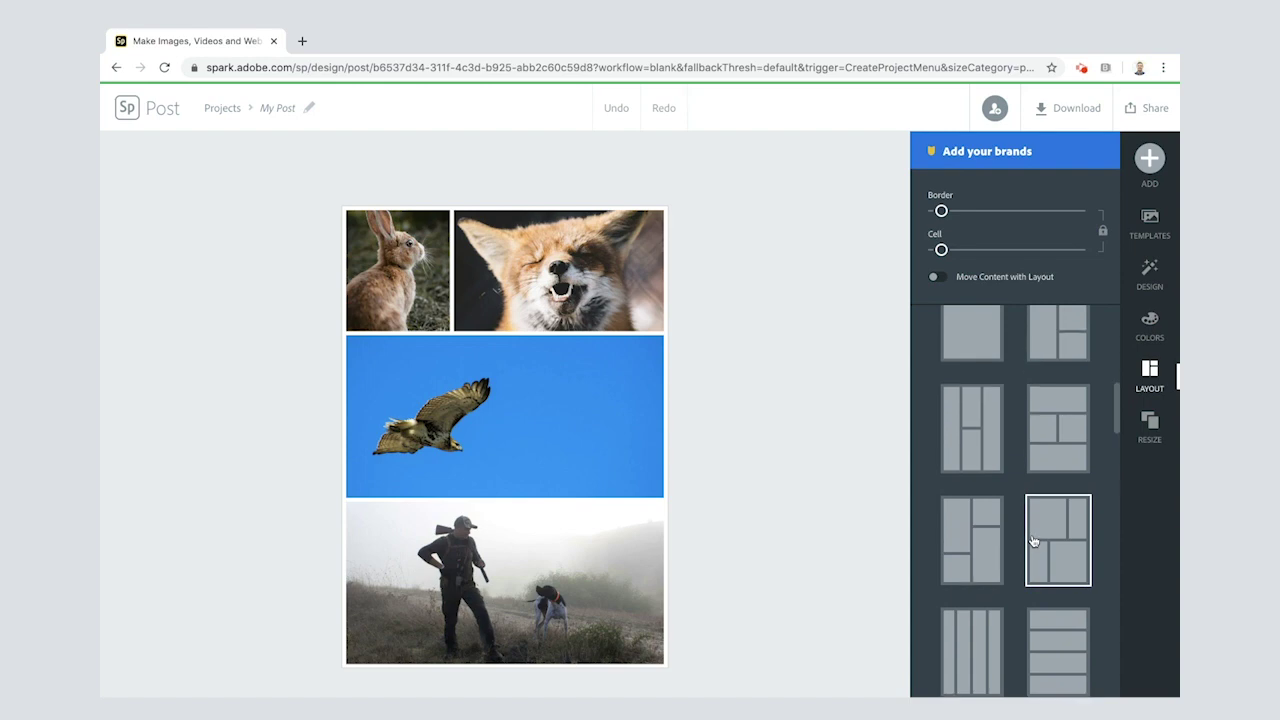
{"action": "left_click", "coordinate": [979, 447]}
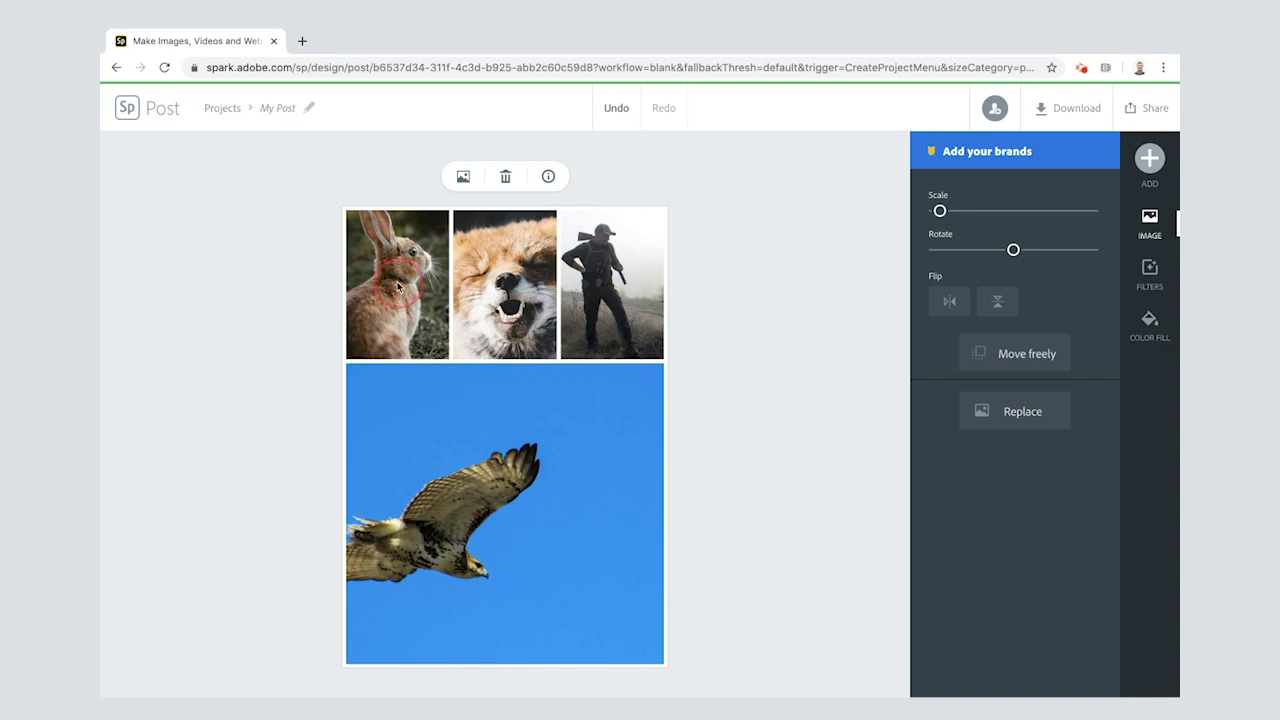
Step: Swap the hawk with the rabbit, then with the fox, so the rabbit fills the large cell
{"action": "left_click", "coordinate": [445, 384]}
{"action": "left_click_drag", "start_coordinate": [445, 384], "coordinate": [494, 460]}
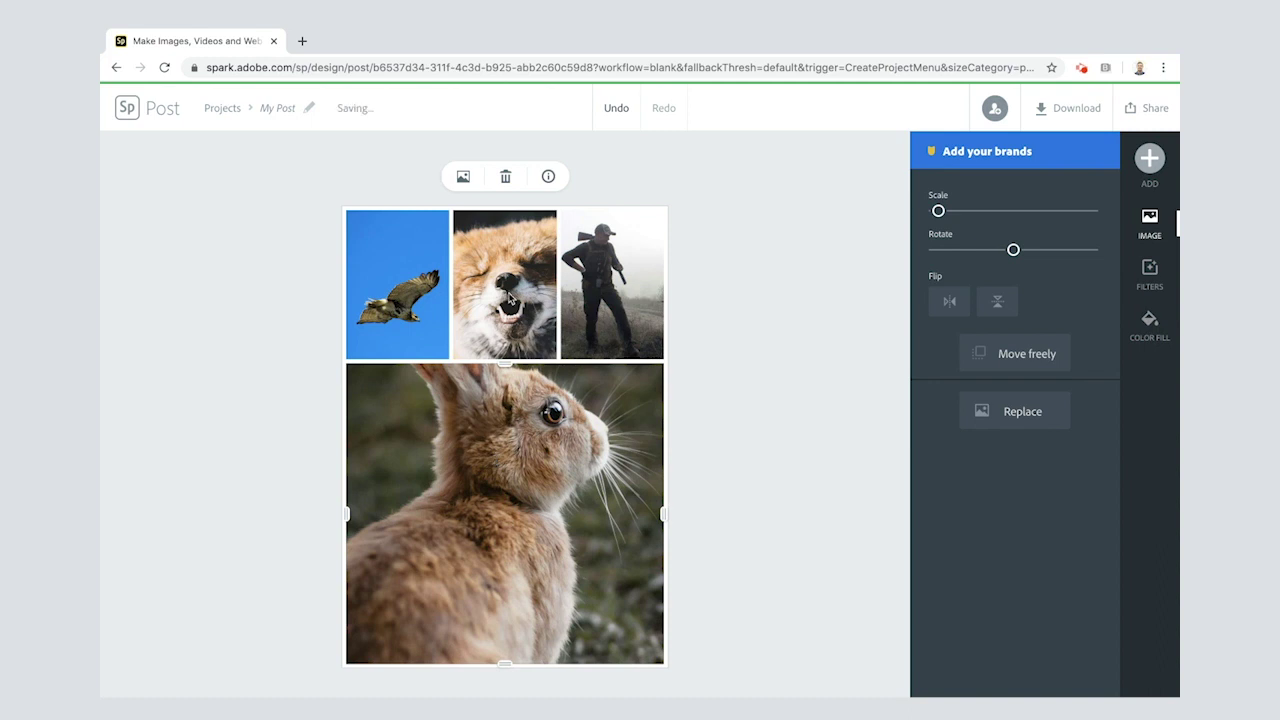
{"action": "left_click", "coordinate": [411, 303]}
{"action": "left_click_drag", "start_coordinate": [411, 303], "coordinate": [513, 289]}
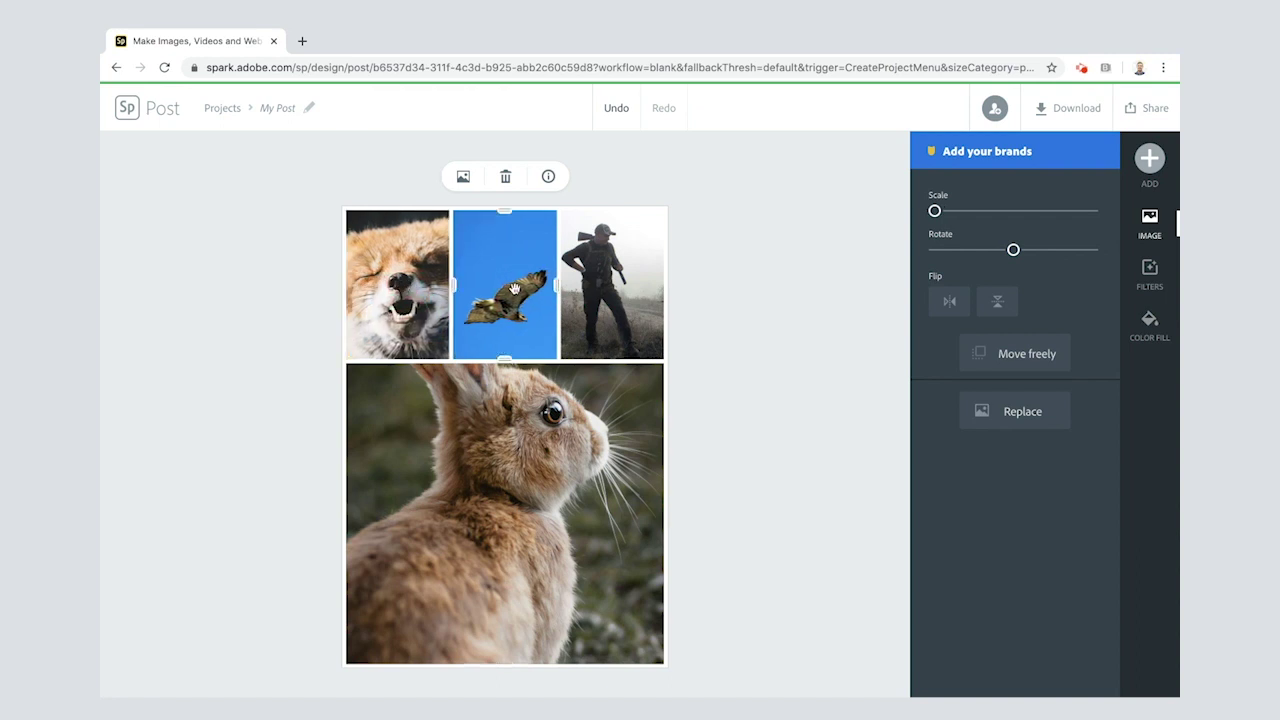
Step: Reframe the rabbit to show its ears and slide the hunter photo to reveal the dog
{"action": "left_click", "coordinate": [548, 438]}
{"action": "left_click_drag", "start_coordinate": [520, 416], "coordinate": [501, 520]}
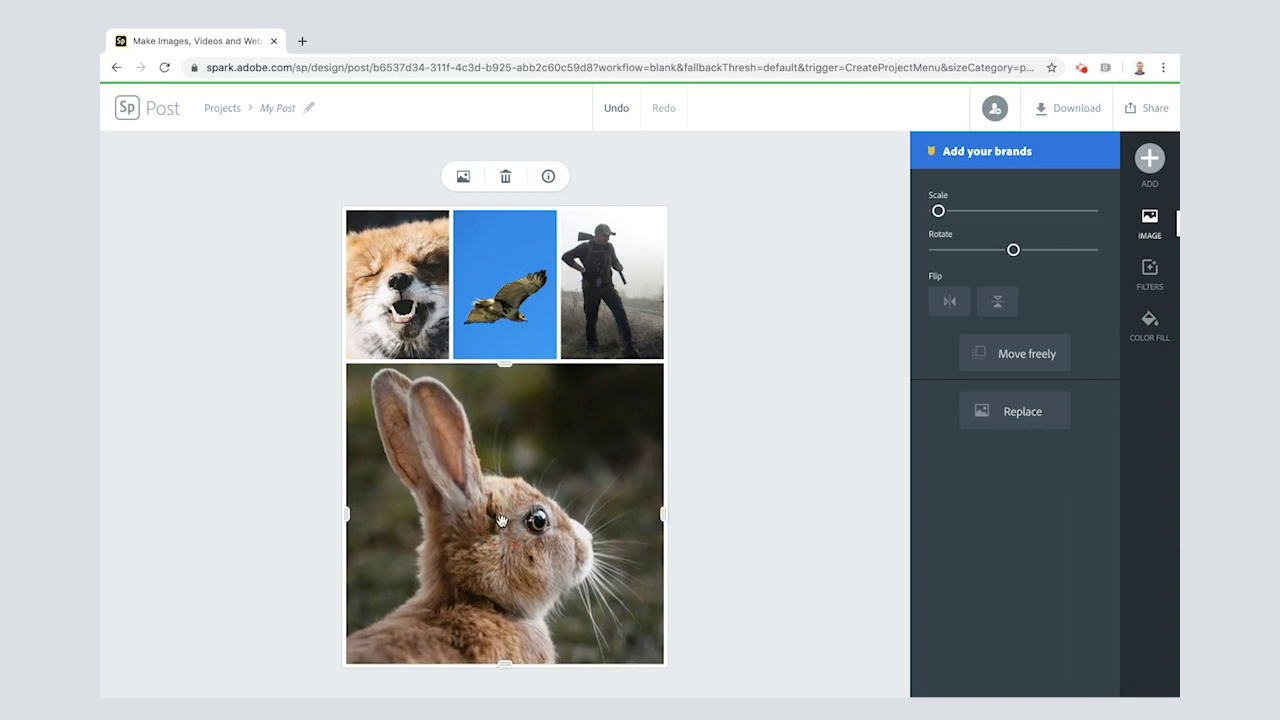
{"action": "left_click", "coordinate": [621, 283]}
{"action": "left_click_drag", "start_coordinate": [634, 288], "coordinate": [600, 288]}
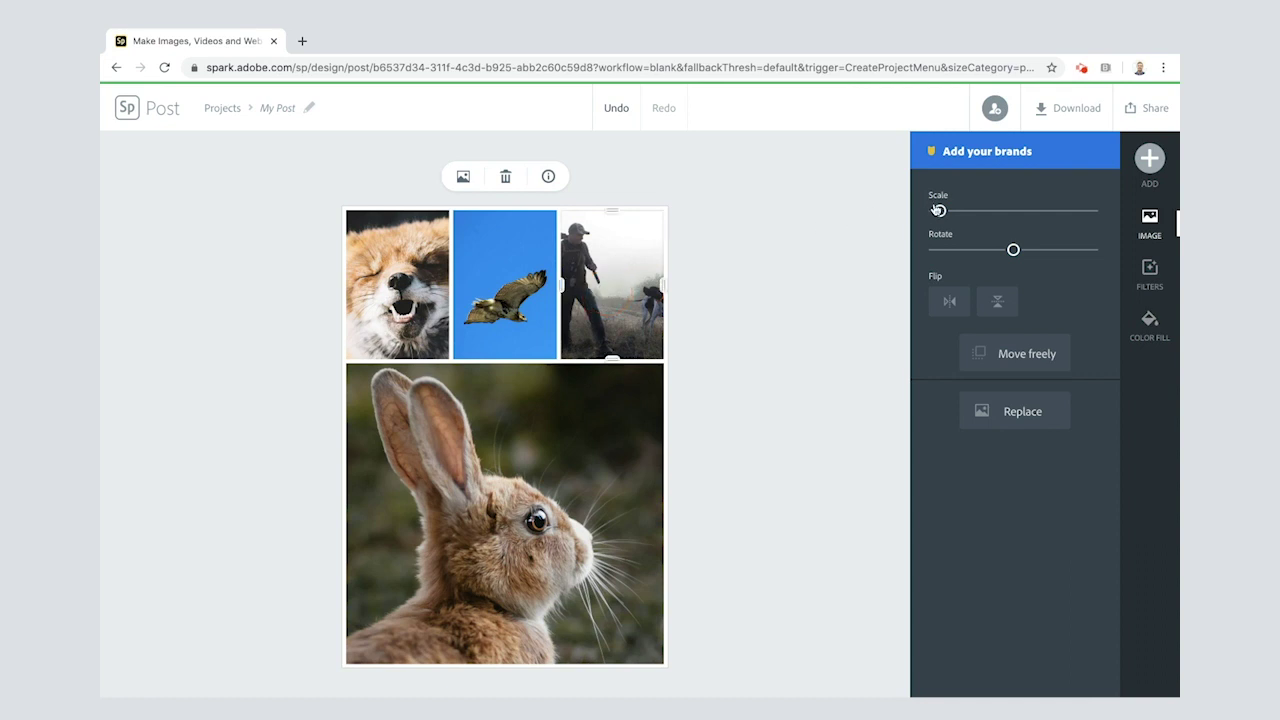
Step: Scale the hunter photo to minimum and position it so hunter and dog both fit
{"action": "left_click_drag", "start_coordinate": [939, 220], "coordinate": [960, 214]}
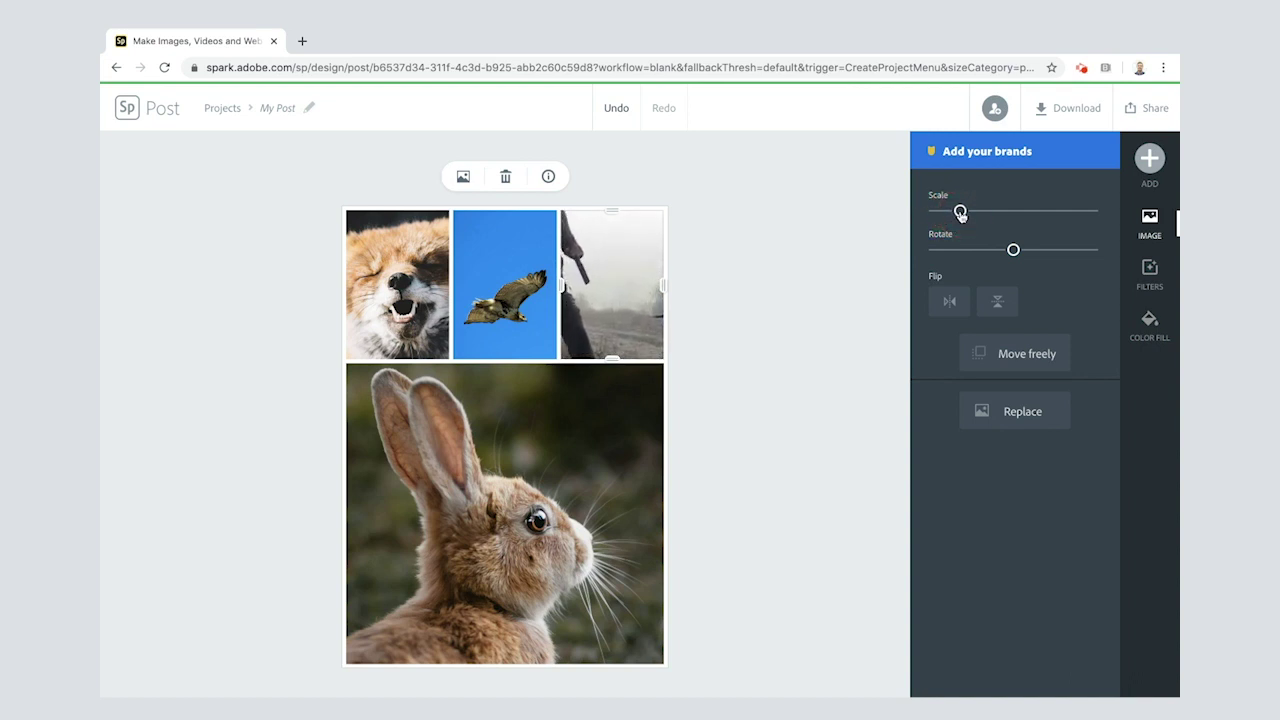
{"action": "left_click_drag", "start_coordinate": [633, 284], "coordinate": [576, 289]}
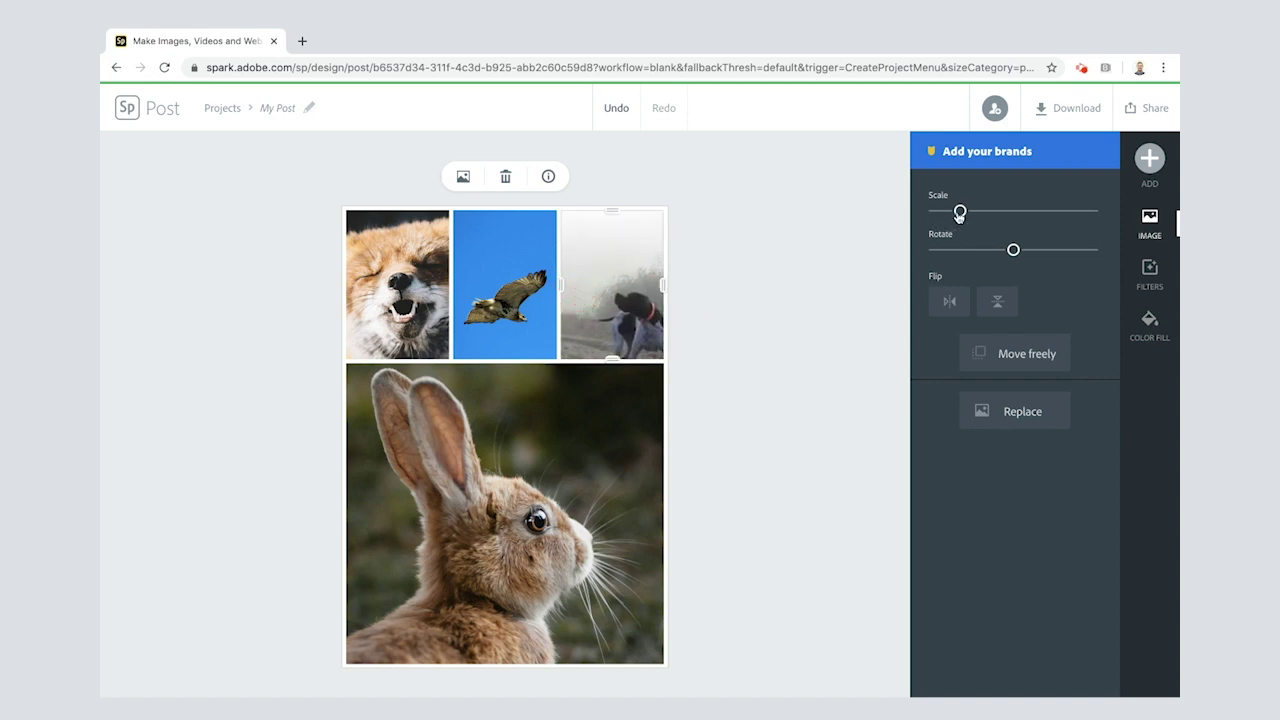
{"action": "left_click_drag", "start_coordinate": [960, 214], "coordinate": [920, 218]}
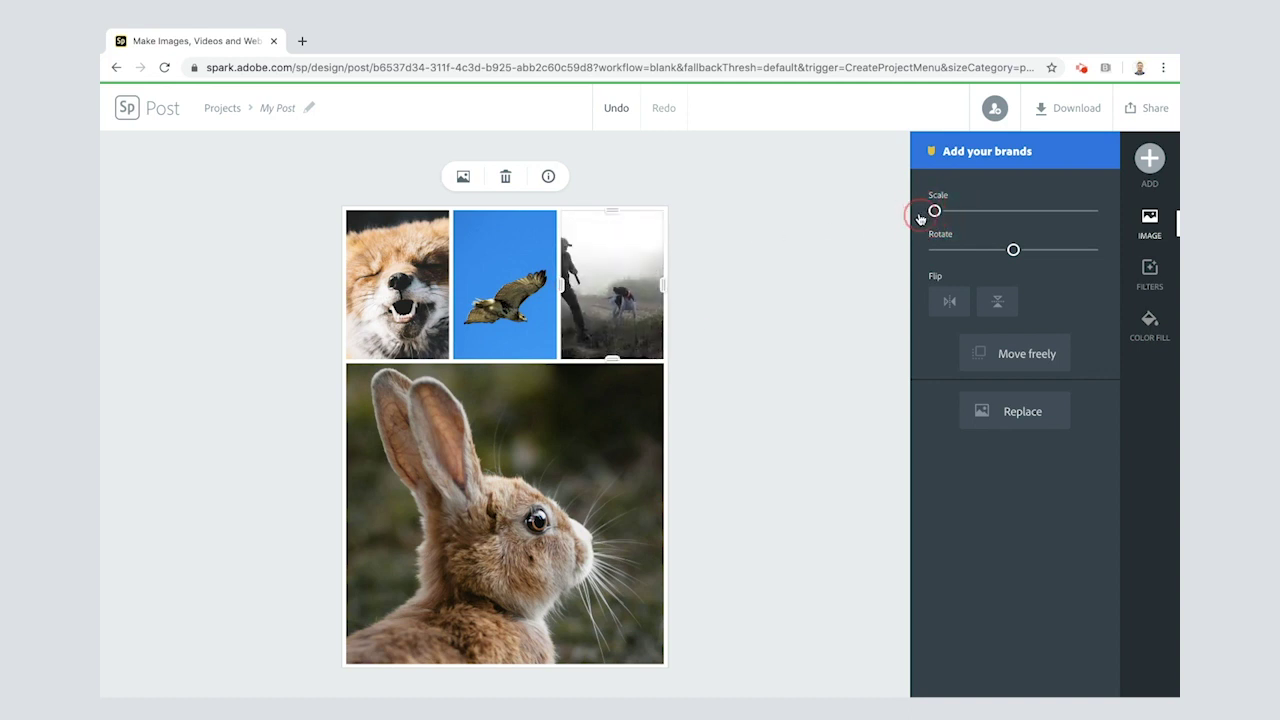
{"action": "left_click_drag", "start_coordinate": [624, 261], "coordinate": [638, 272]}
Step: Reposition the fox's face within its cell and deselect it
{"action": "left_click", "coordinate": [393, 285]}
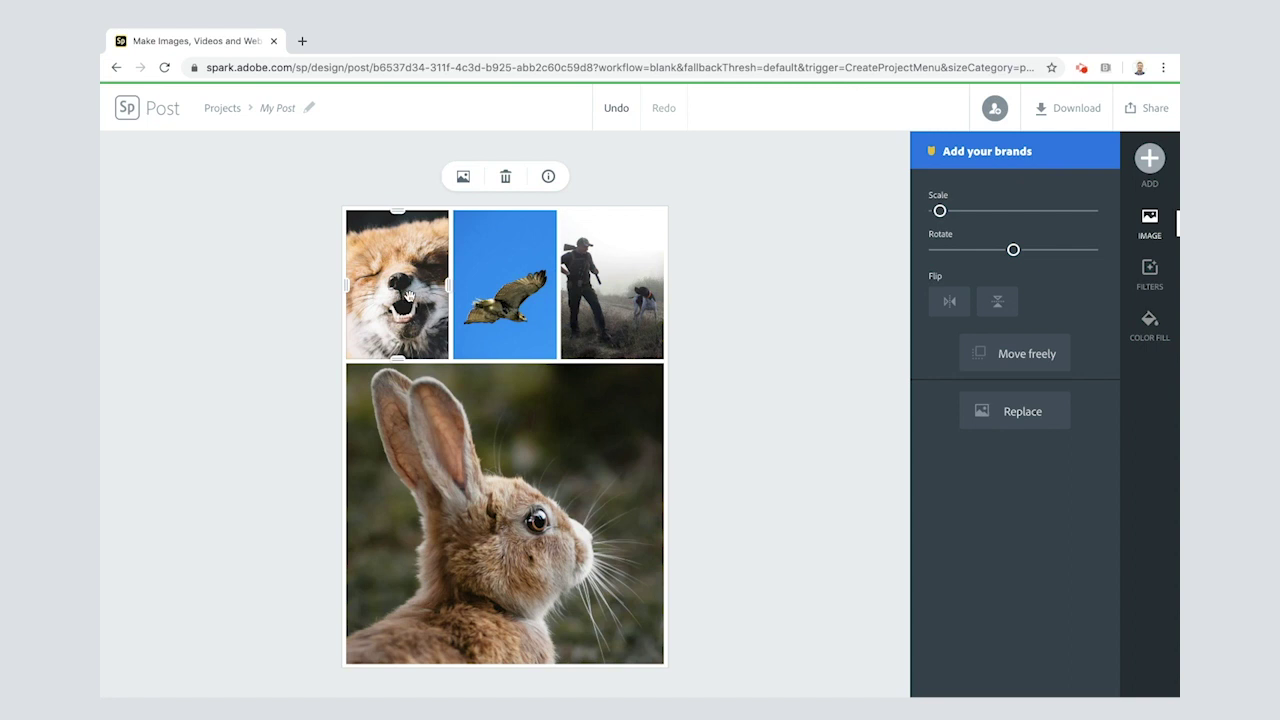
{"action": "left_click_drag", "start_coordinate": [393, 292], "coordinate": [393, 287]}
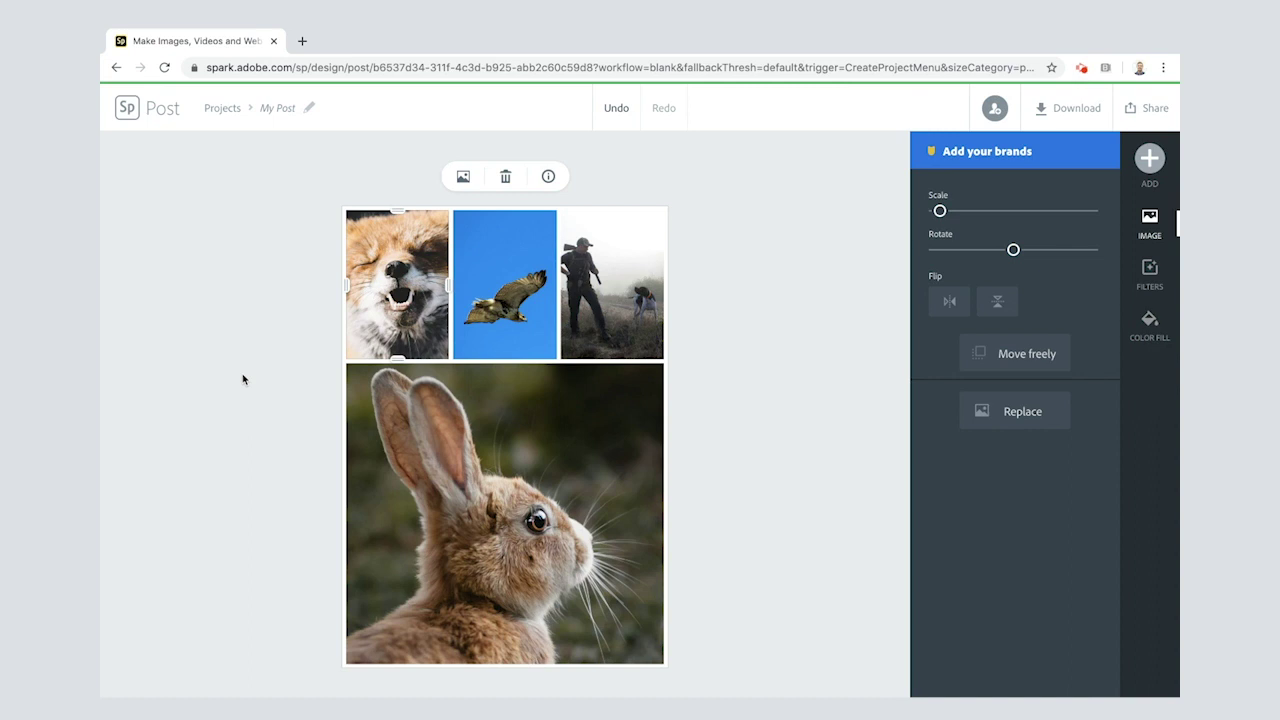
{"action": "left_click", "coordinate": [856, 309]}
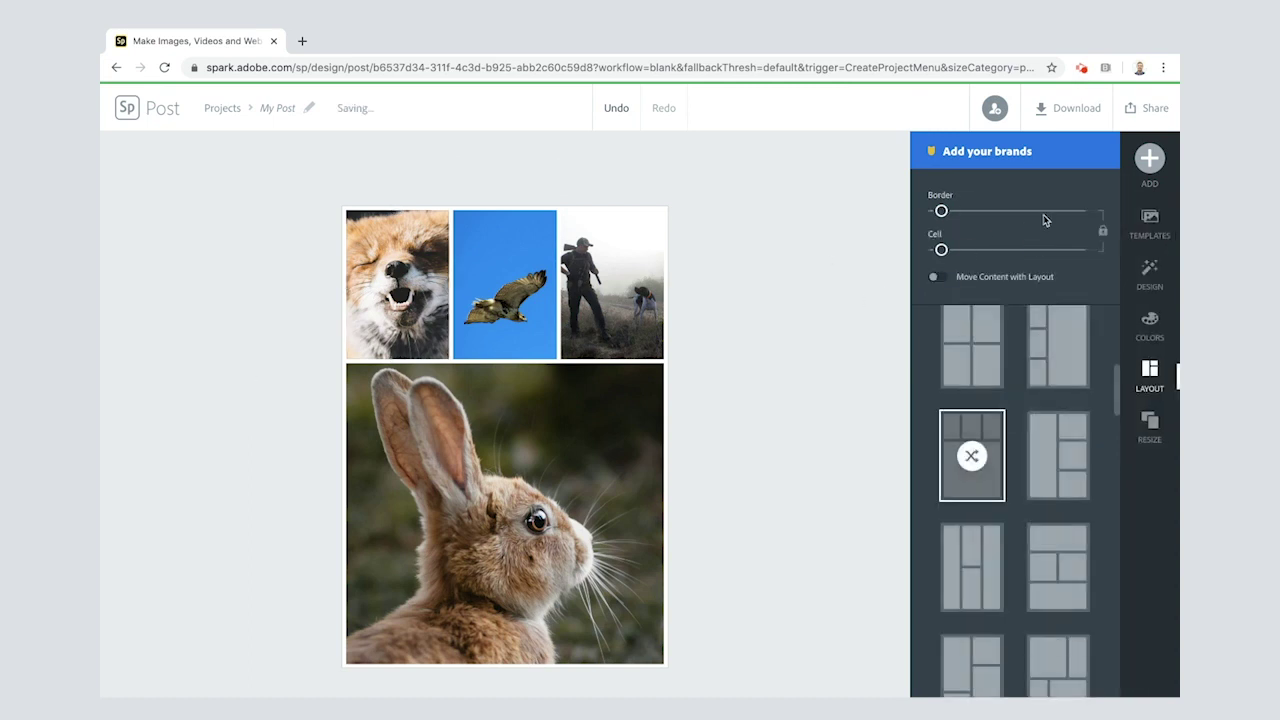
Step: Add a blank 'Add your text' box from the ADD > Text options
{"action": "left_click", "coordinate": [1148, 166]}
{"action": "left_click", "coordinate": [931, 172]}
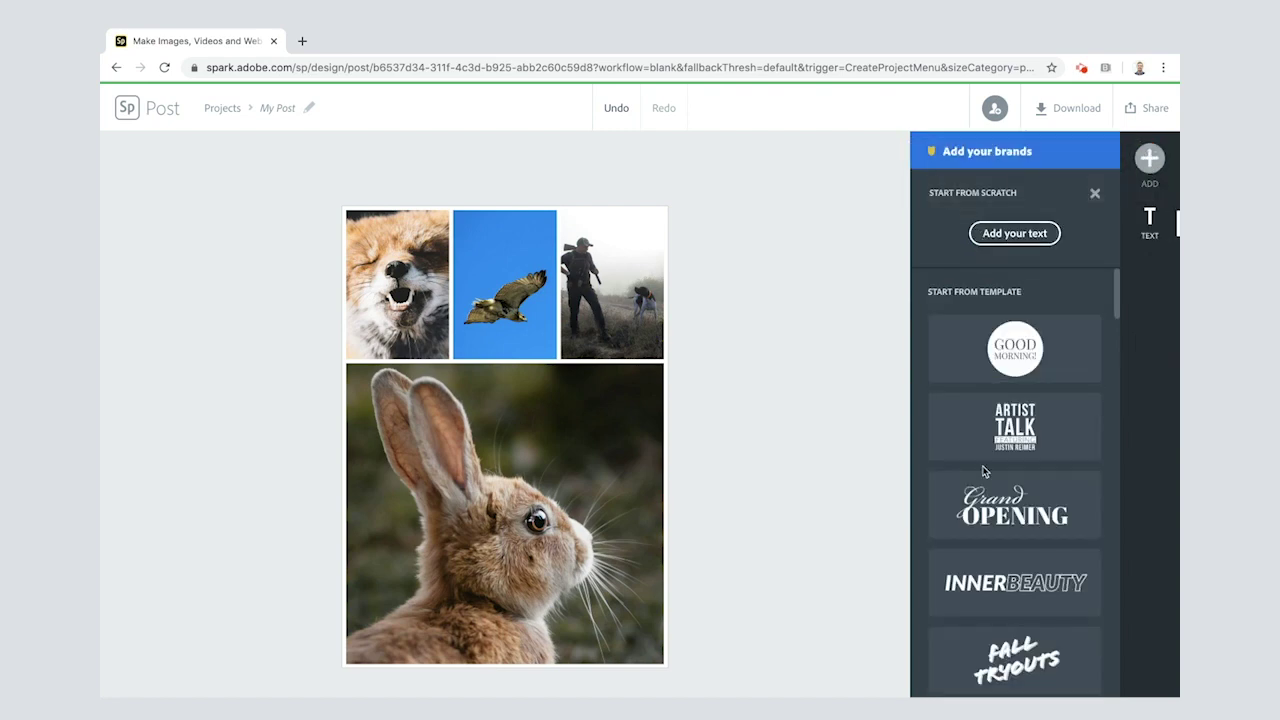
{"action": "scroll", "coordinate": [985, 420], "scroll_direction": "down", "scroll_amount": 6}
{"action": "scroll", "coordinate": [983, 470], "scroll_direction": "down", "scroll_amount": 10}
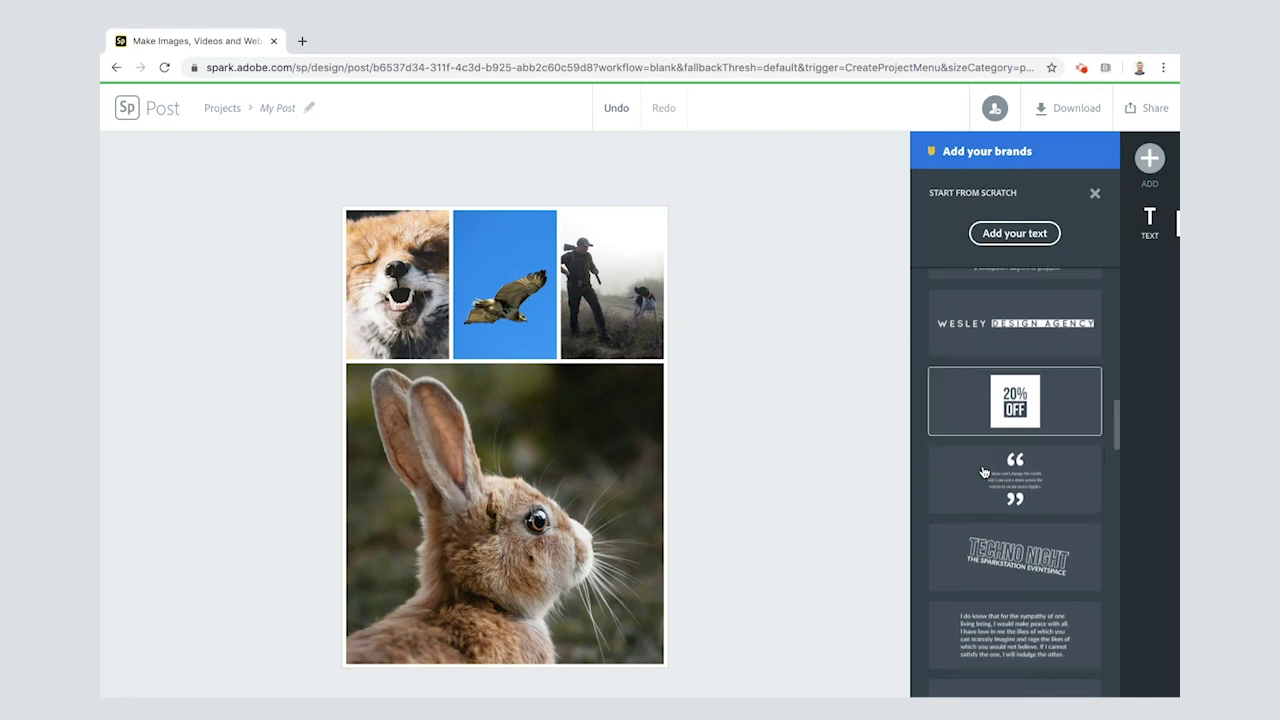
{"action": "scroll", "coordinate": [983, 470], "scroll_direction": "down", "scroll_amount": 10}
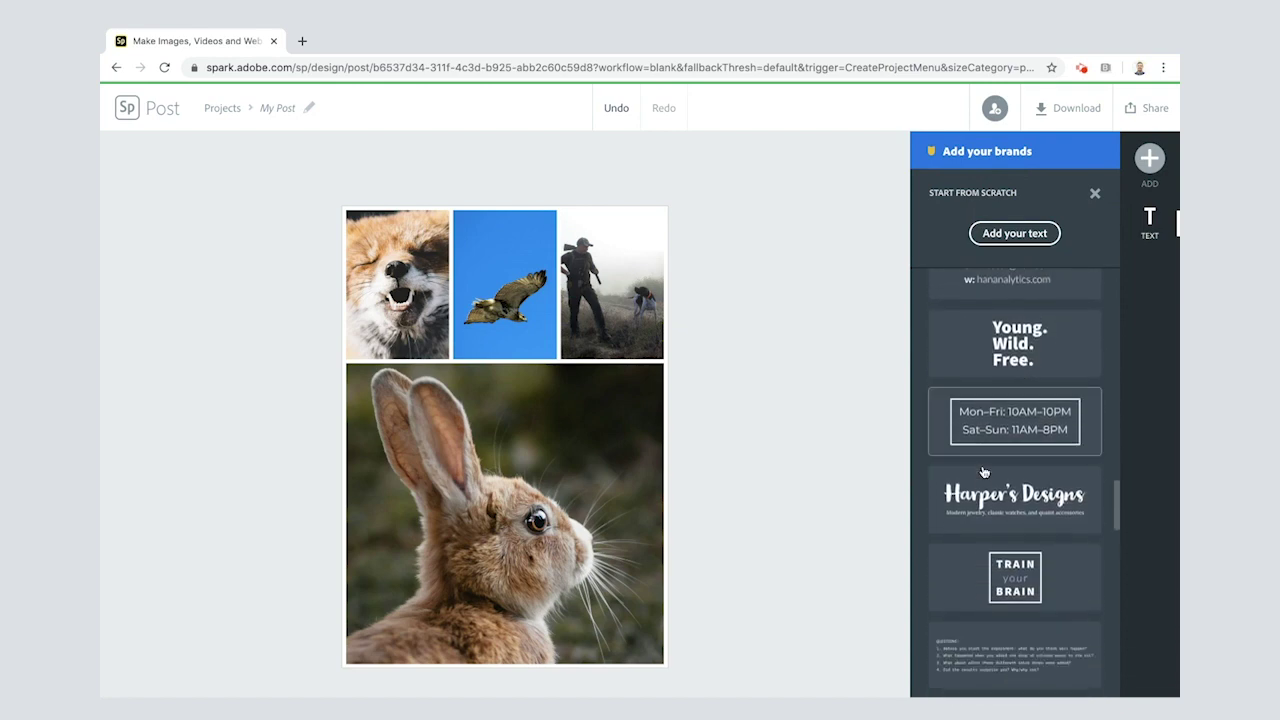
{"action": "scroll", "coordinate": [983, 470], "scroll_direction": "up", "scroll_amount": 20}
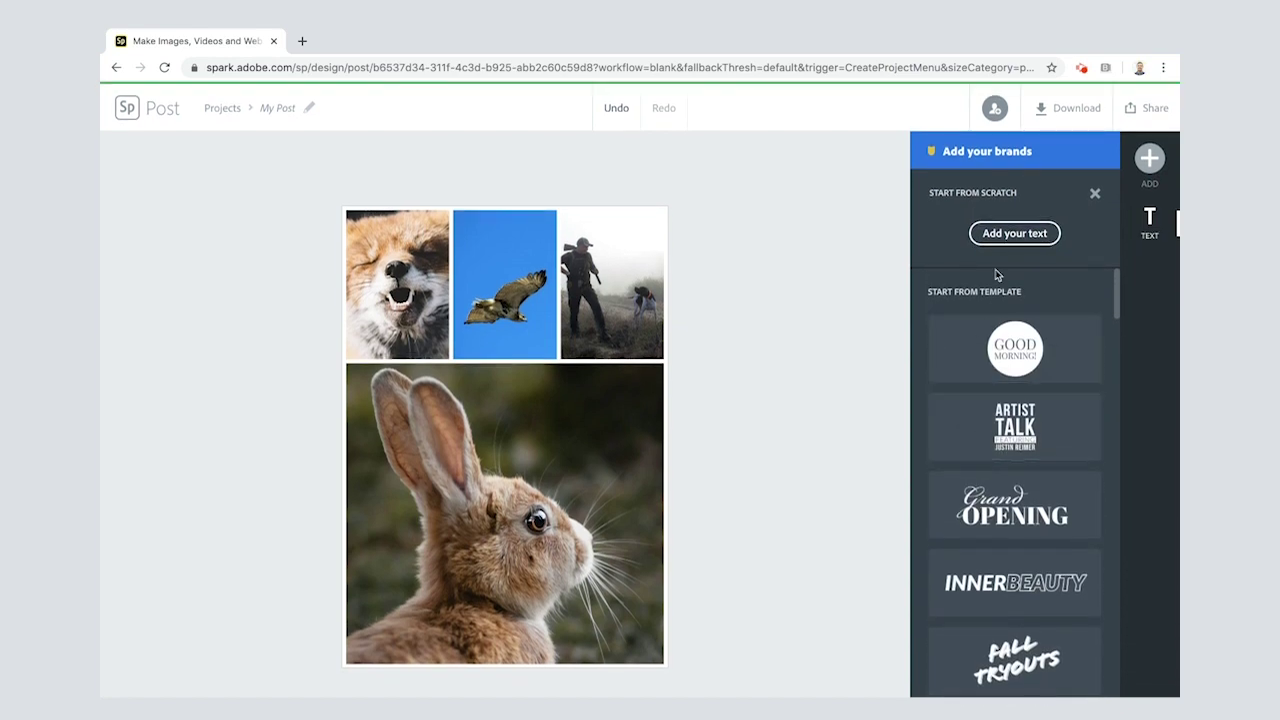
{"action": "left_click", "coordinate": [1003, 236]}
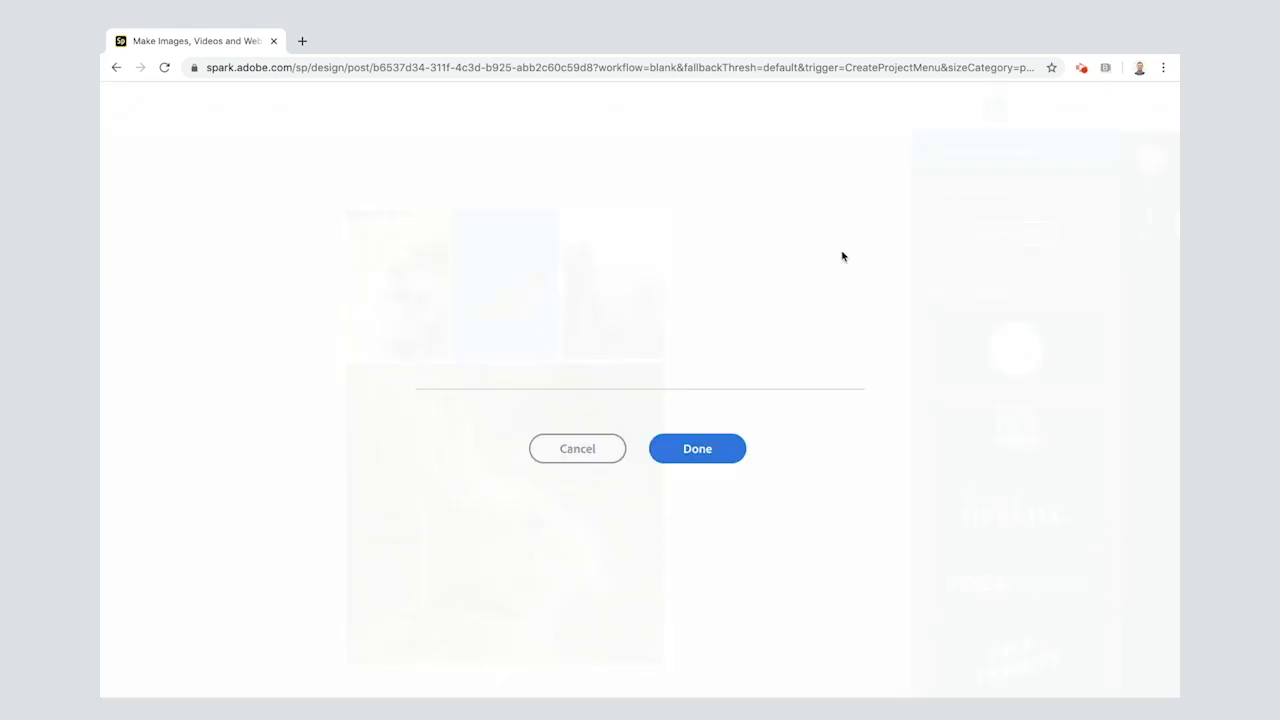
Step: Enter the title 'Watership Down' and drag it onto the large rabbit photo
{"action": "type", "text": "Watership Down"}
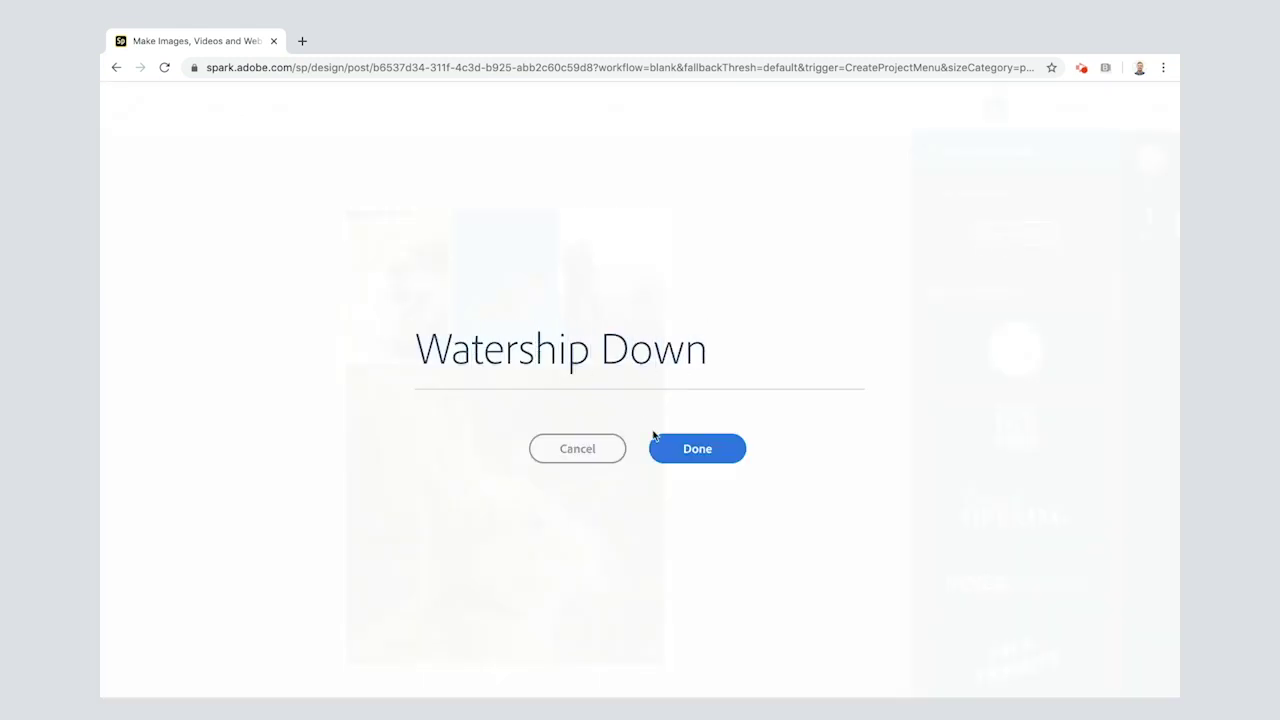
{"action": "left_click", "coordinate": [690, 448]}
{"action": "left_click", "coordinate": [686, 443]}
{"action": "left_click", "coordinate": [490, 322]}
{"action": "left_click_drag", "start_coordinate": [490, 322], "coordinate": [515, 422]}
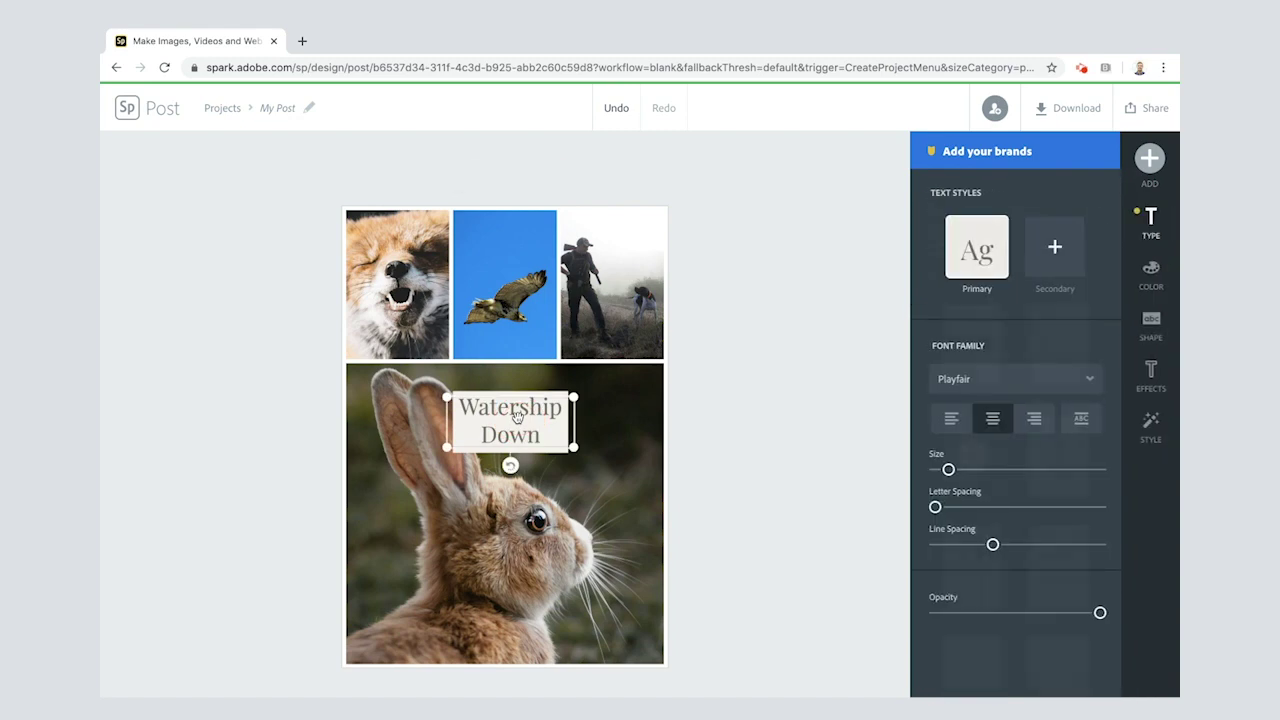
Step: Cycle the title's suggested styles to white, uppercase, spaced-out lettering on two lines
{"action": "left_click", "coordinate": [1150, 425]}
{"action": "left_click_drag", "start_coordinate": [1017, 392], "coordinate": [969, 441]}
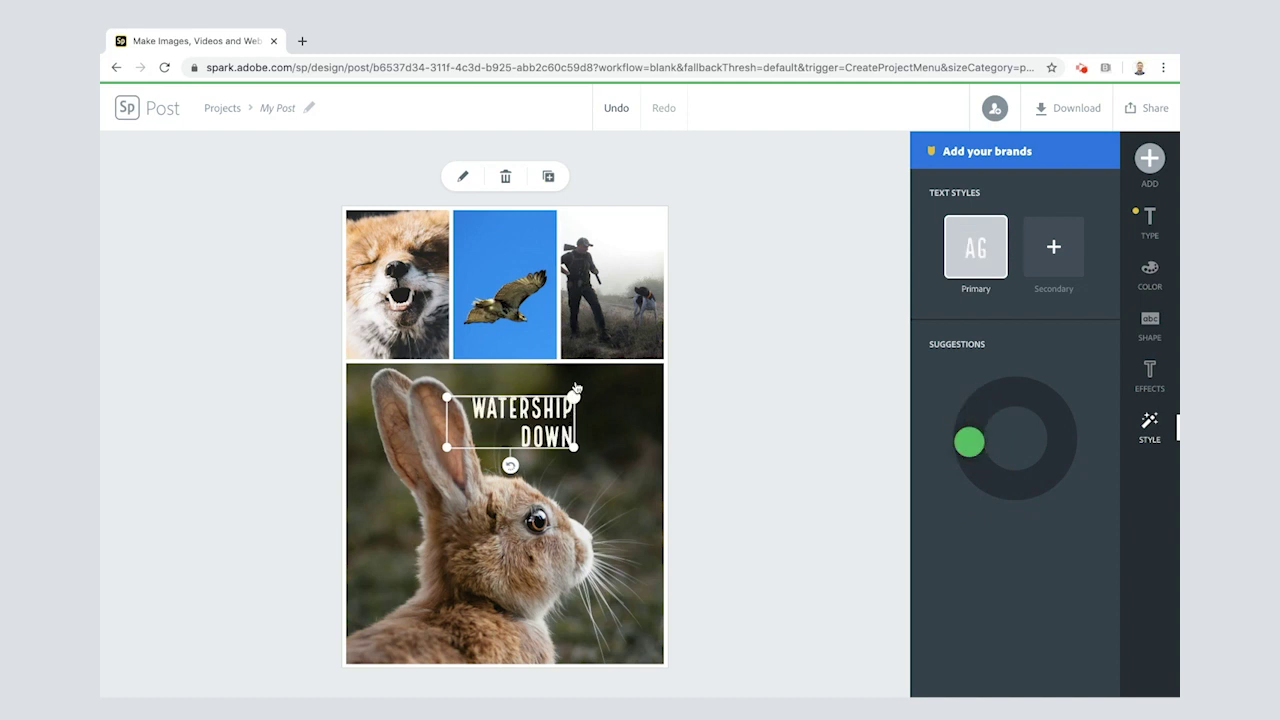
{"action": "left_click", "coordinate": [1149, 376]}
Step: Resize and stretch the title box so WATERSHIP DOWN runs on one line
{"action": "scroll", "coordinate": [1003, 420], "scroll_direction": "down", "scroll_amount": 3}
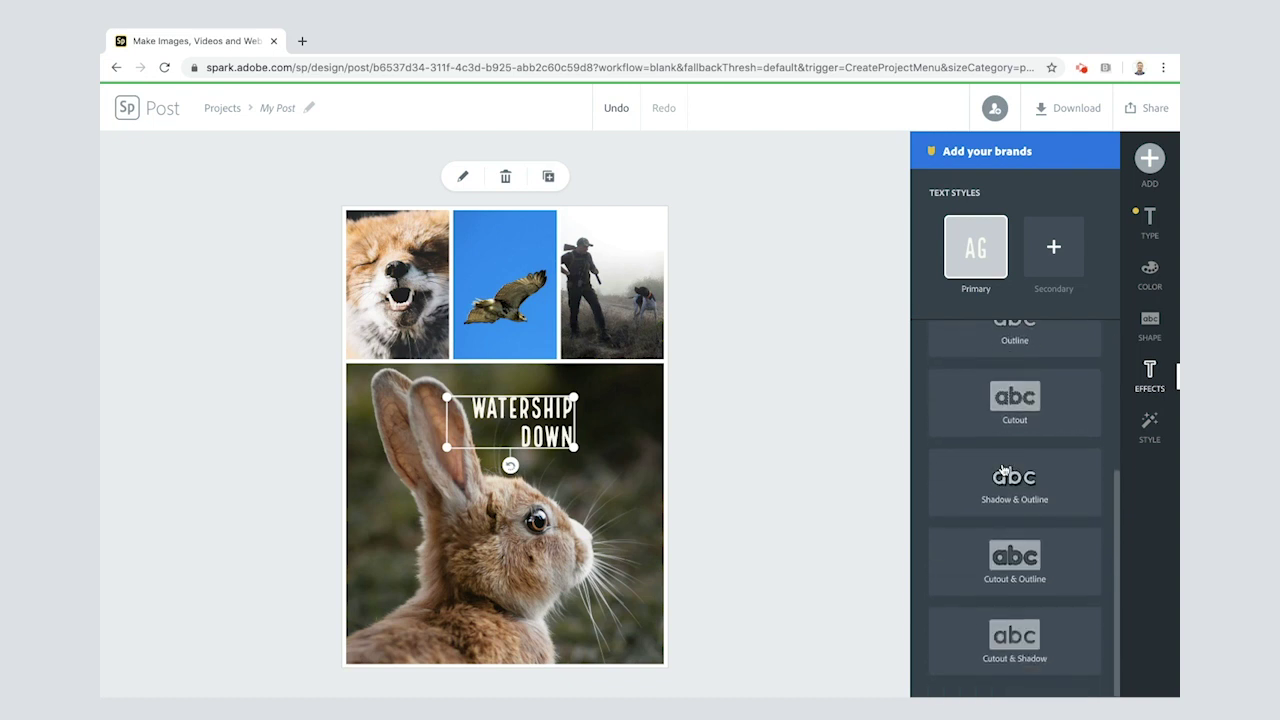
{"action": "left_click_drag", "start_coordinate": [447, 448], "coordinate": [367, 435]}
{"action": "left_click_drag", "start_coordinate": [490, 413], "coordinate": [516, 406]}
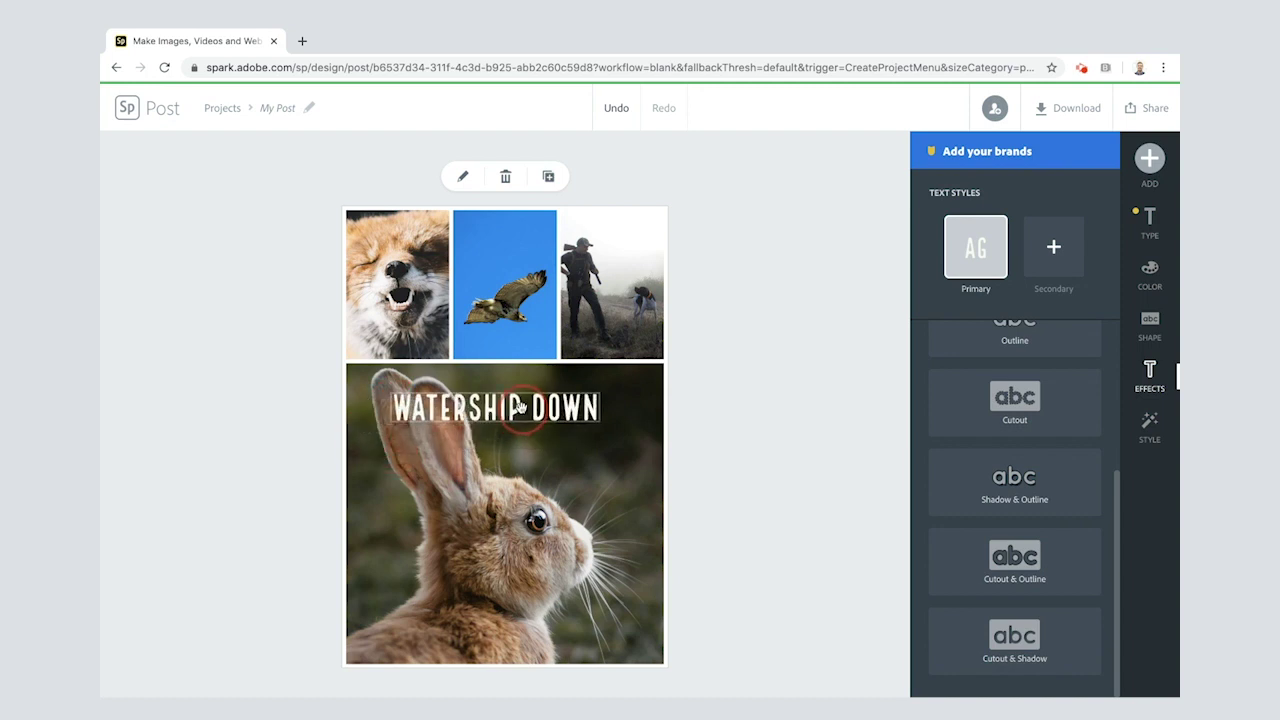
{"action": "left_click_drag", "start_coordinate": [600, 425], "coordinate": [654, 434]}
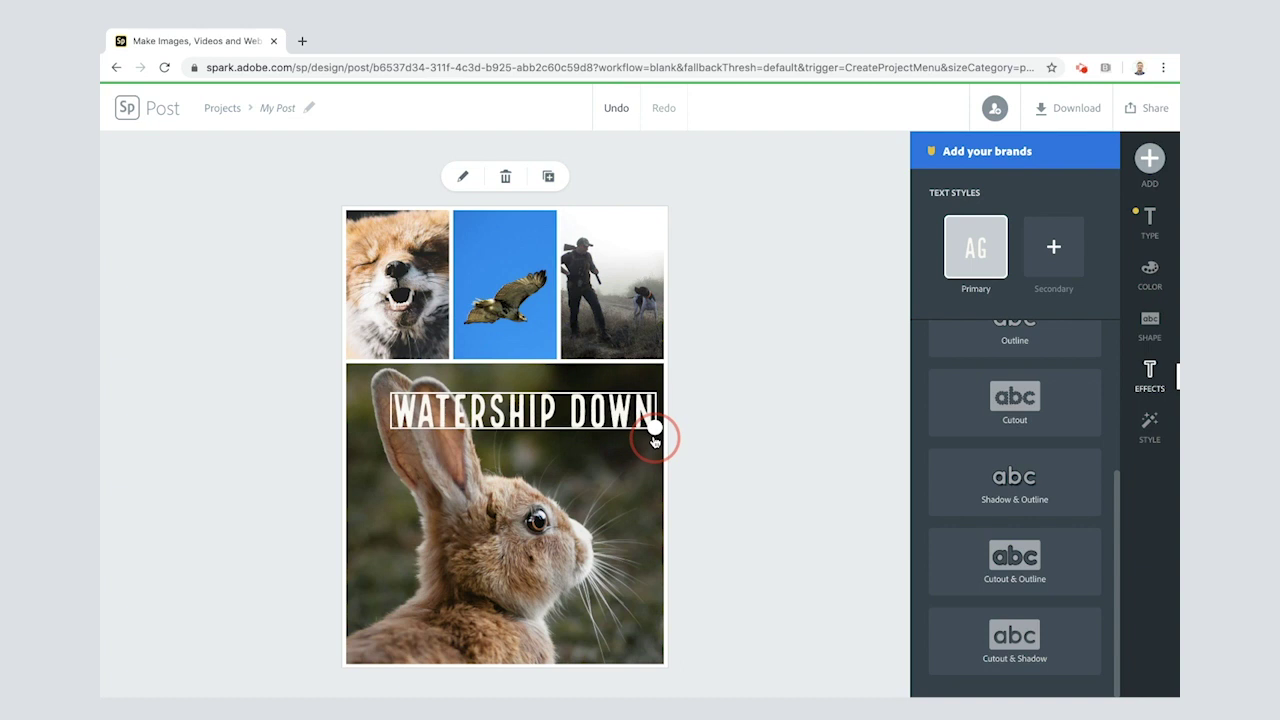
{"action": "left_click", "coordinate": [537, 397]}
Step: Widen the title further and centre it across the top of the rabbit photo
{"action": "left_click_drag", "start_coordinate": [537, 397], "coordinate": [532, 390]}
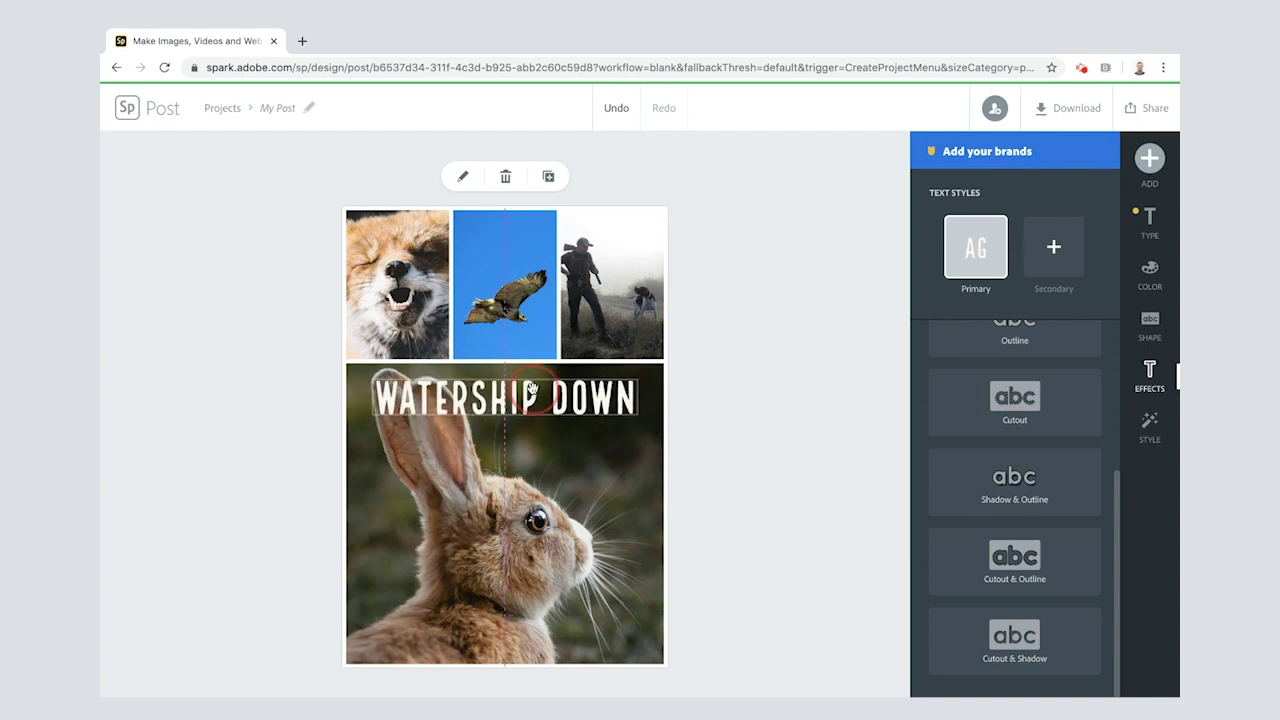
{"action": "left_click_drag", "start_coordinate": [532, 390], "coordinate": [532, 390]}
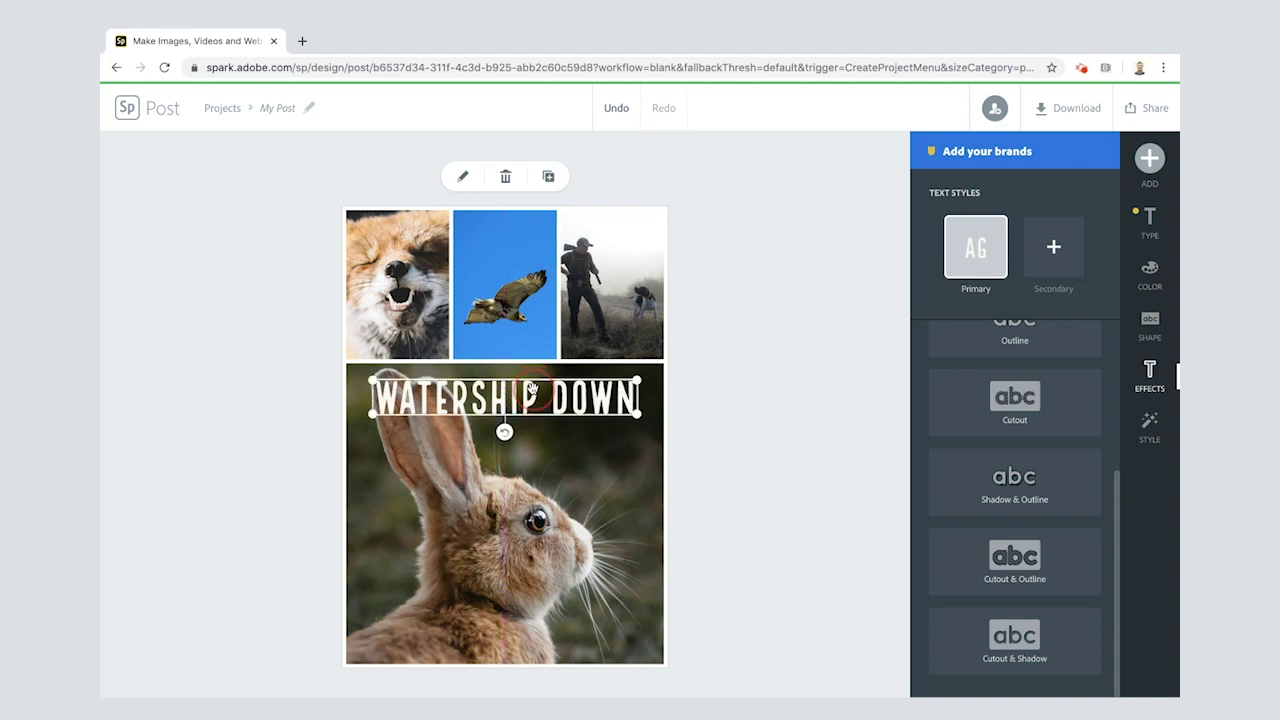
{"action": "left_click_drag", "start_coordinate": [372, 422], "coordinate": [352, 432]}
{"action": "left_click_drag", "start_coordinate": [455, 400], "coordinate": [464, 400]}
{"action": "left_click", "coordinate": [723, 387]}
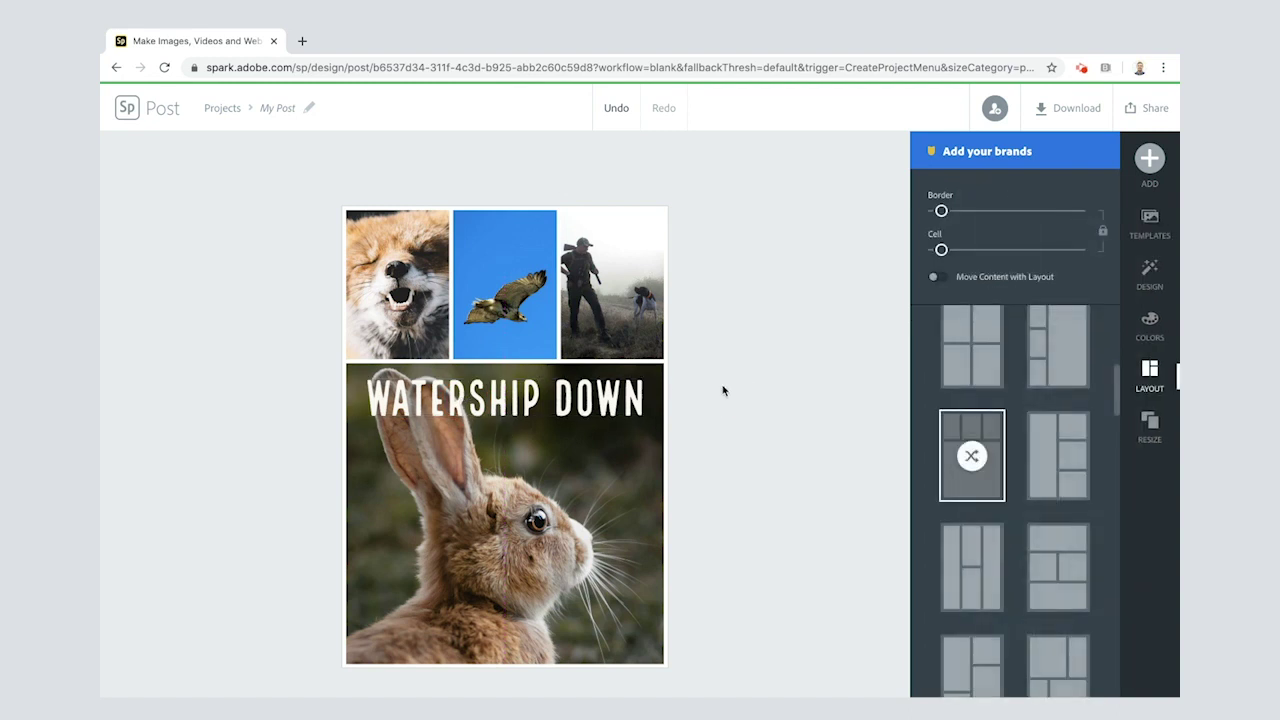
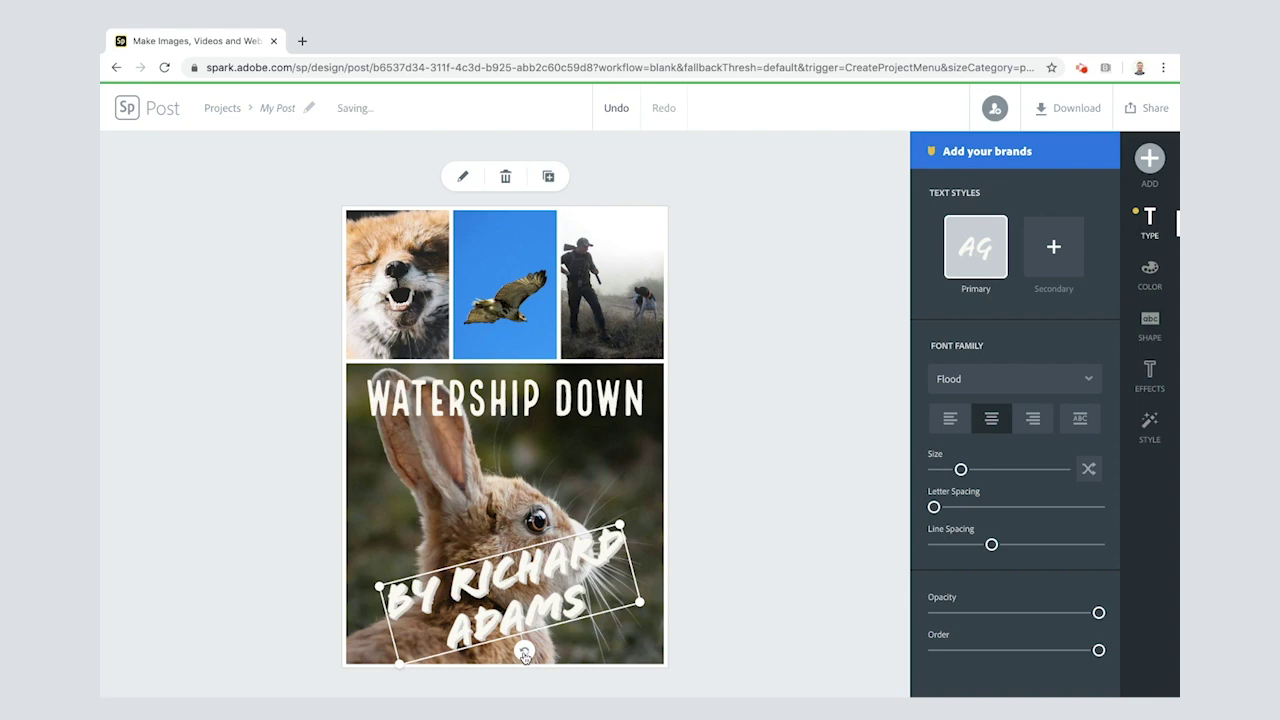
Step: Tilt the author byline, widen it onto one line, and shift it slightly left
{"action": "left_click", "coordinate": [524, 654]}
{"action": "left_click_drag", "start_coordinate": [524, 654], "coordinate": [519, 654]}
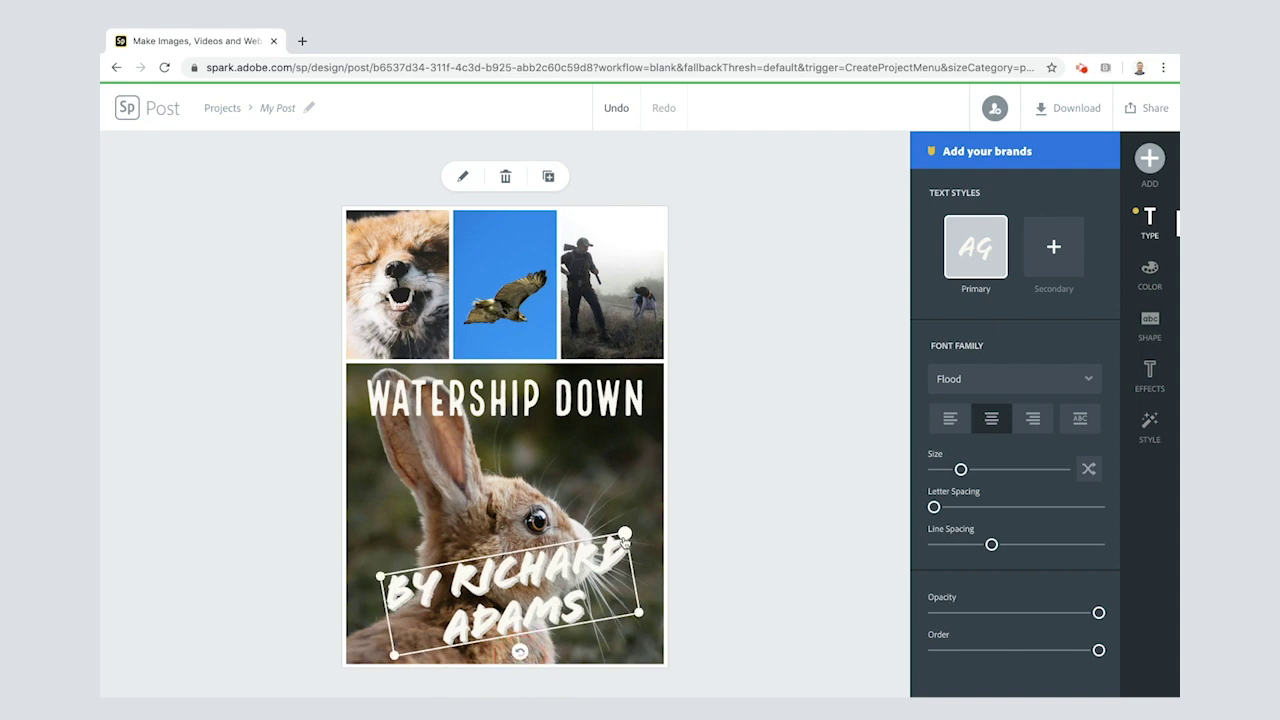
{"action": "left_click_drag", "start_coordinate": [624, 533], "coordinate": [652, 584]}
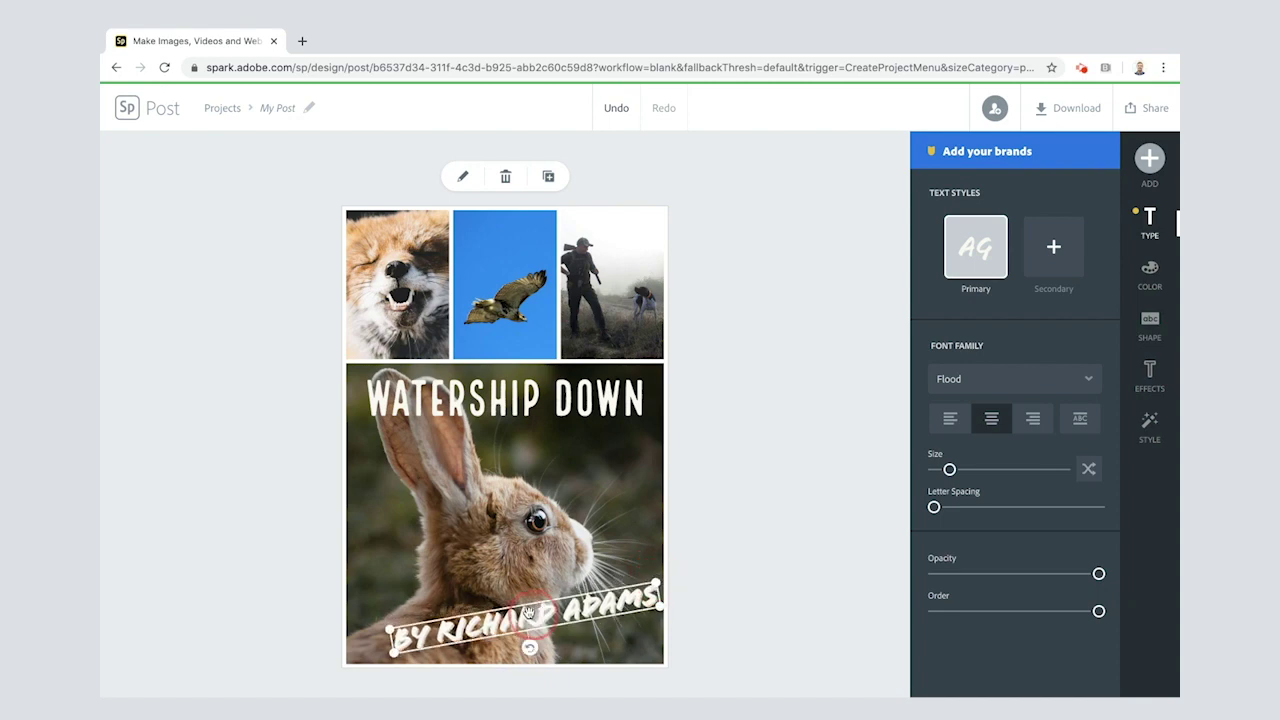
{"action": "left_click_drag", "start_coordinate": [536, 614], "coordinate": [517, 612]}
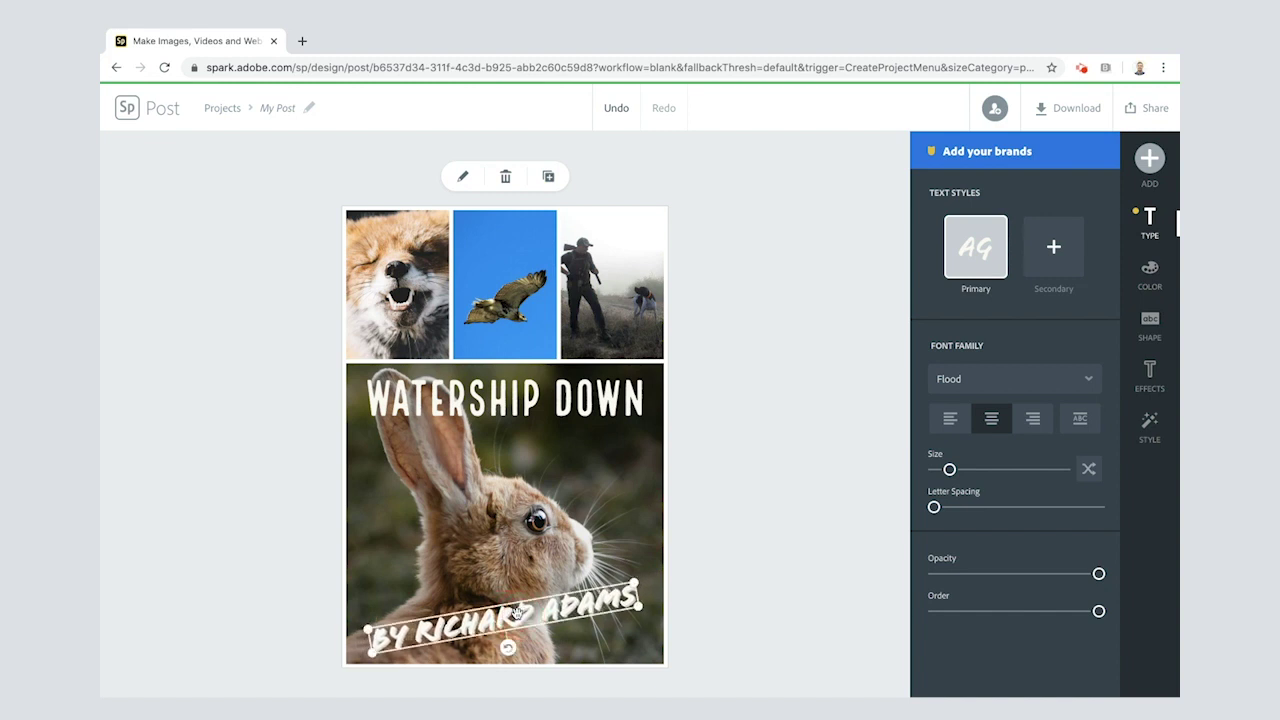
Step: Apply the white/grey colour theme to the byline and shuffle it so the byline turns grey
{"action": "left_click", "coordinate": [1149, 280]}
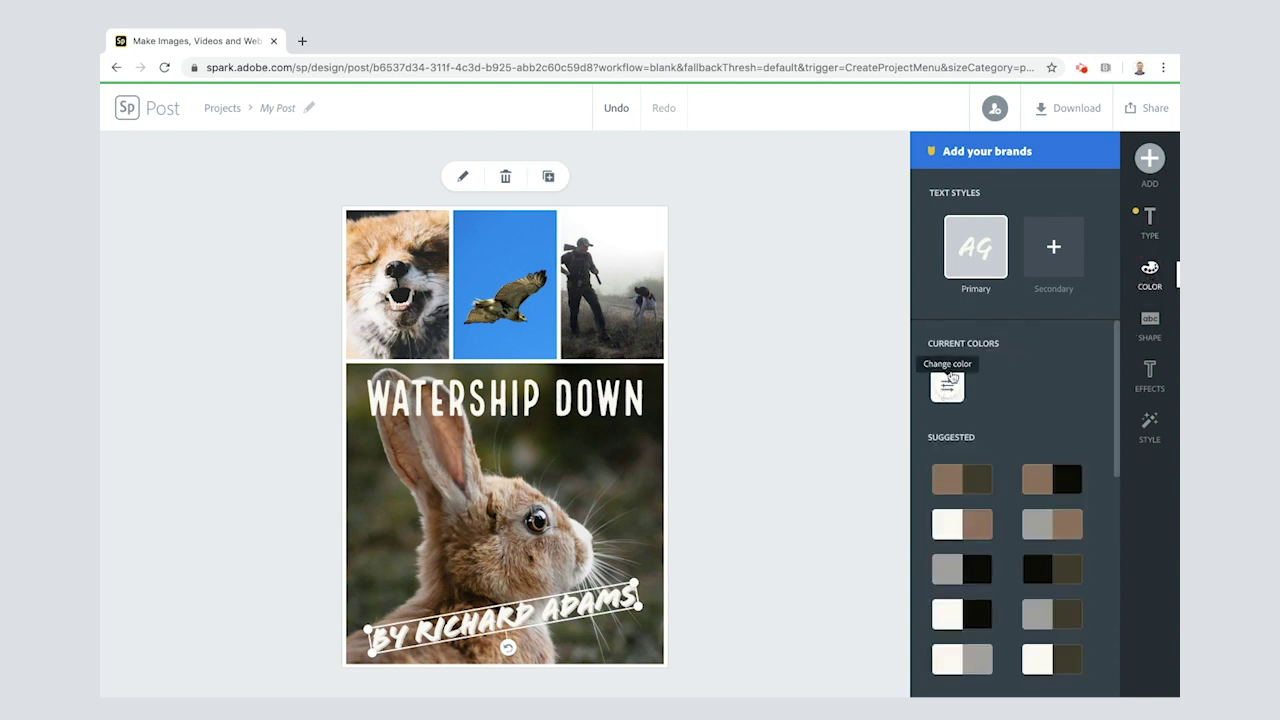
{"action": "scroll", "coordinate": [968, 480], "scroll_direction": "down", "scroll_amount": 3}
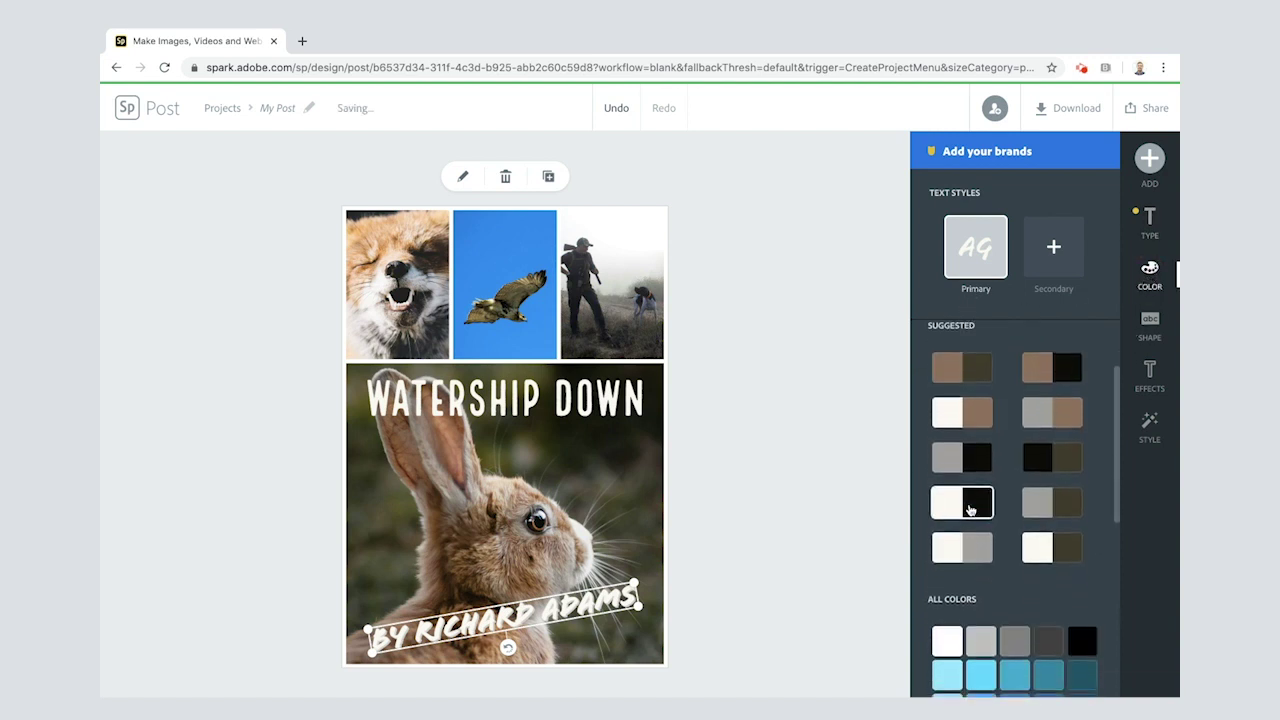
{"action": "scroll", "coordinate": [968, 510], "scroll_direction": "down", "scroll_amount": 3}
{"action": "scroll", "coordinate": [968, 510], "scroll_direction": "up", "scroll_amount": 5}
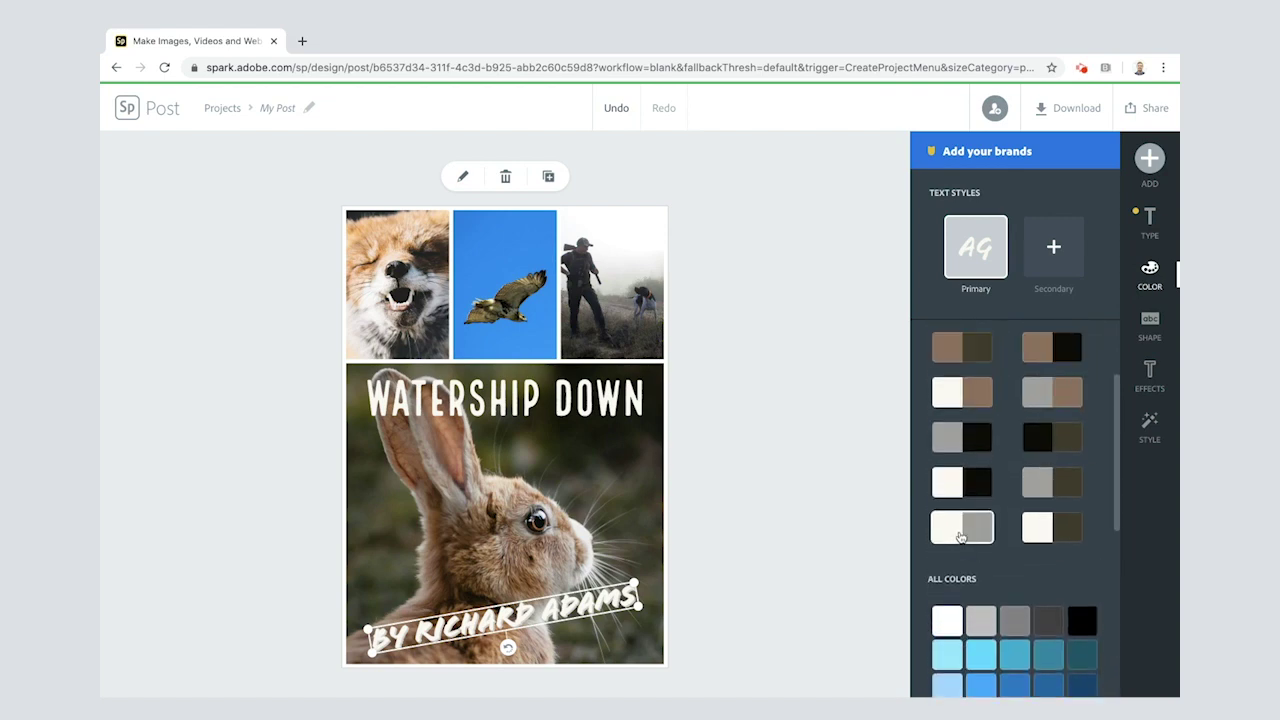
{"action": "left_click", "coordinate": [960, 530]}
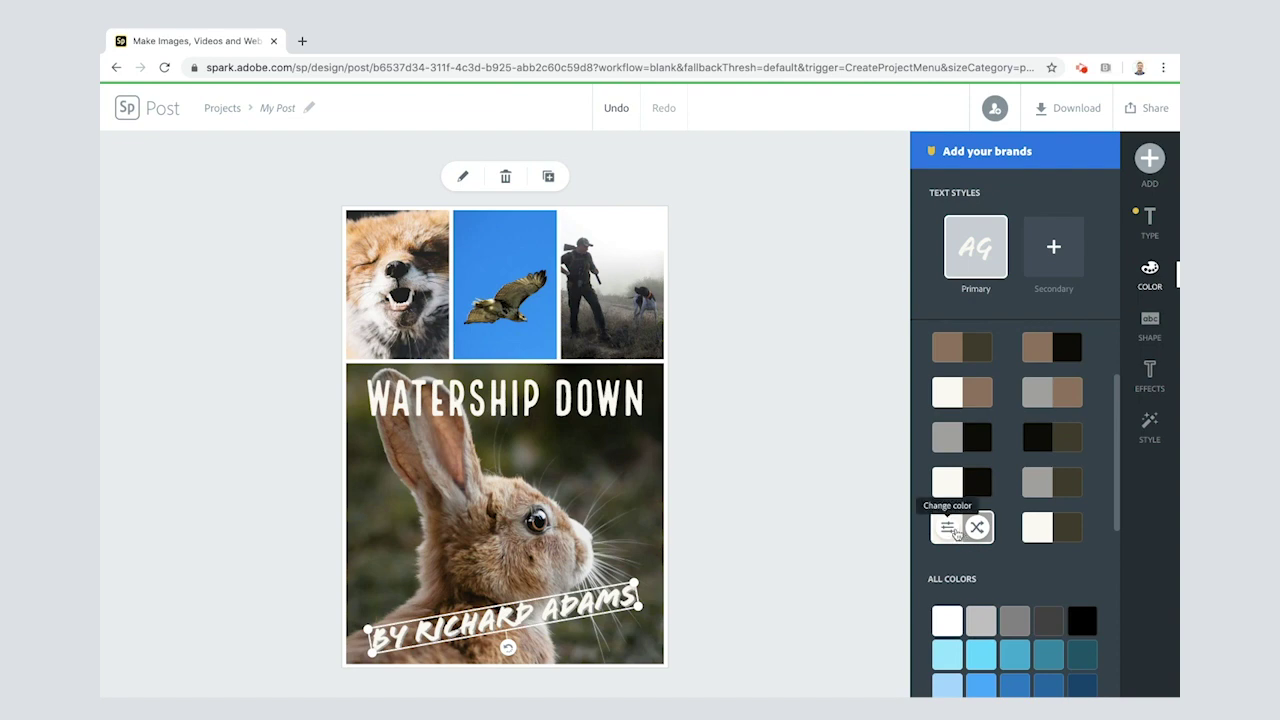
{"action": "left_click", "coordinate": [977, 530]}
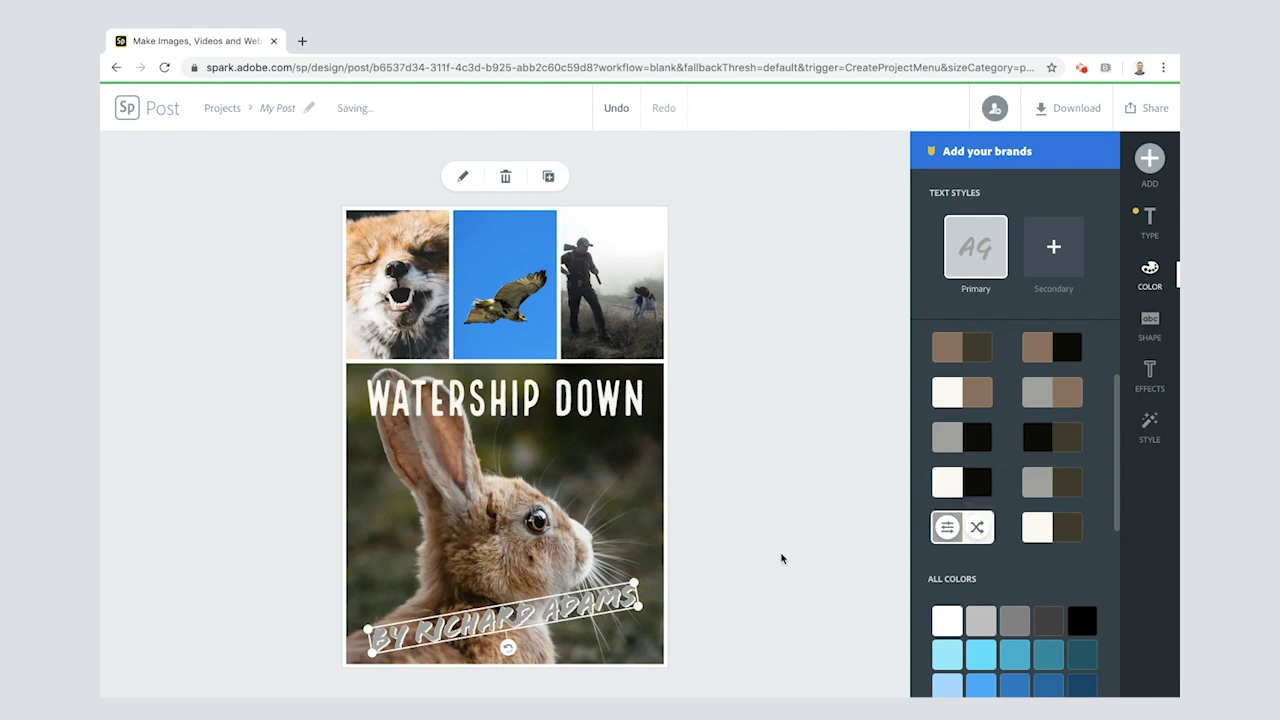
Step: Change the byline to a custom orange (#F97D3F) and save the colour
{"action": "left_click", "coordinate": [946, 530]}
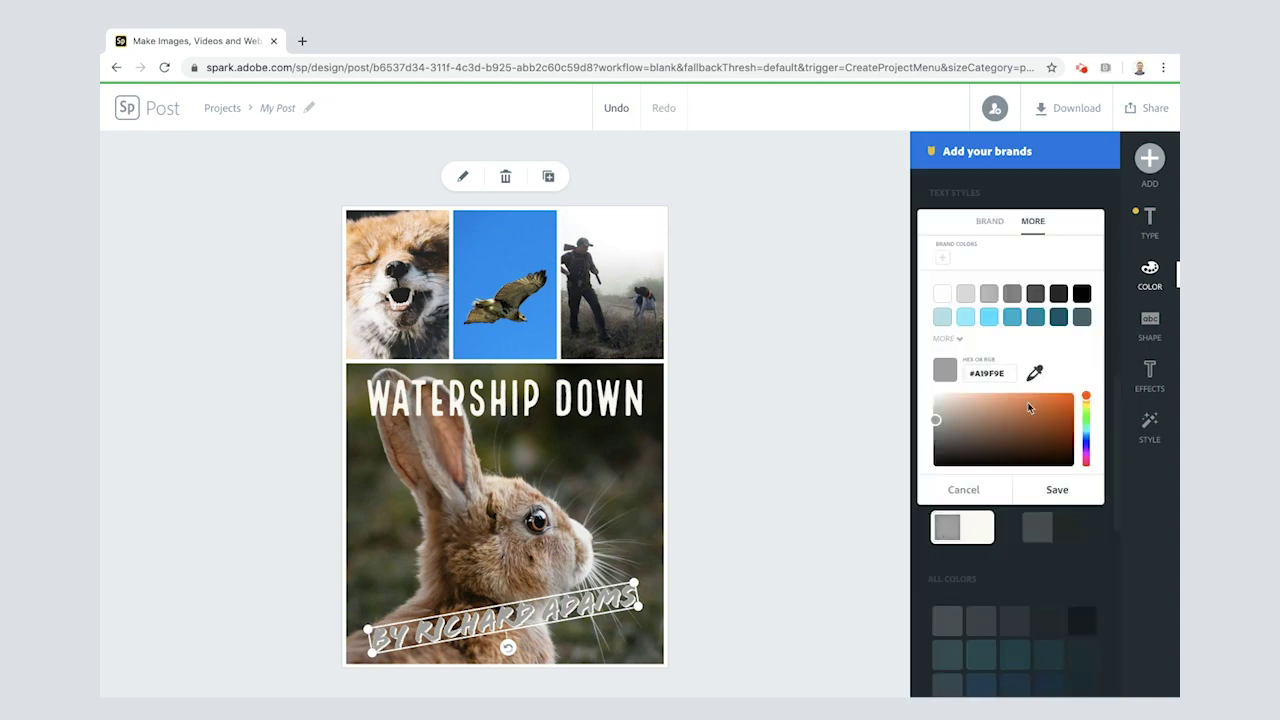
{"action": "left_click", "coordinate": [1066, 403]}
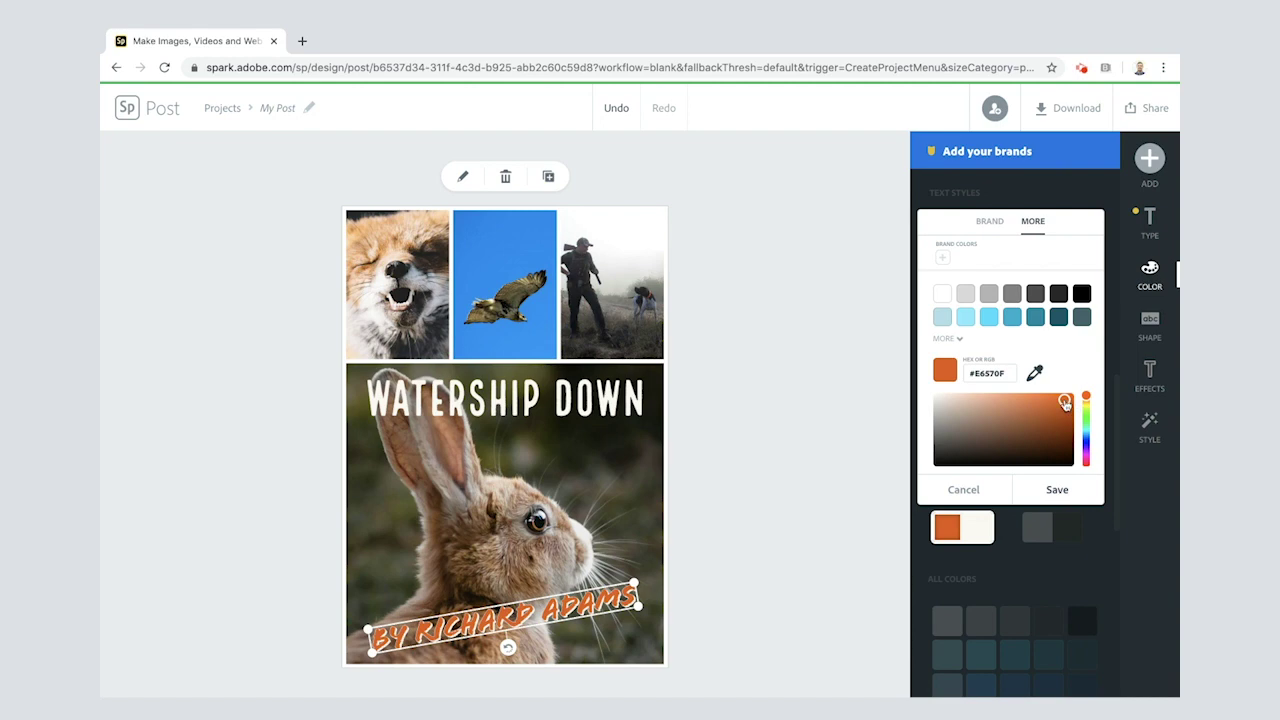
{"action": "left_click_drag", "start_coordinate": [1066, 403], "coordinate": [1039, 399]}
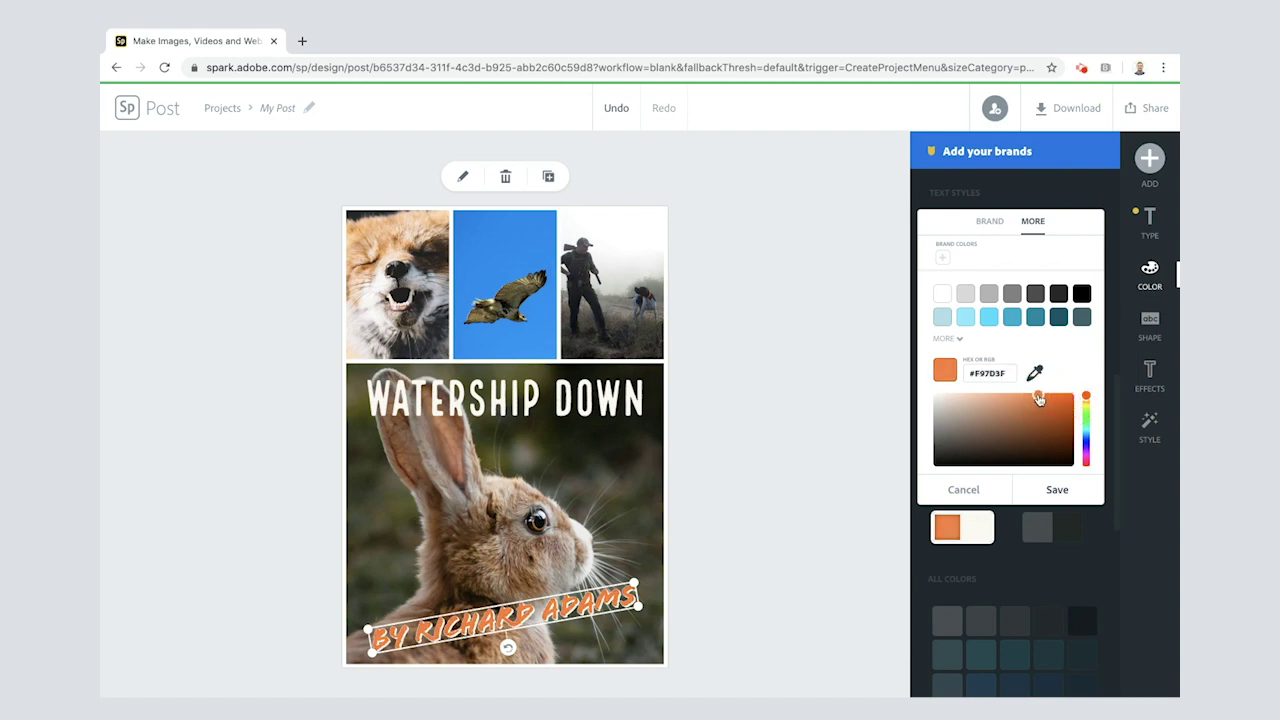
{"action": "left_click", "coordinate": [1055, 489]}
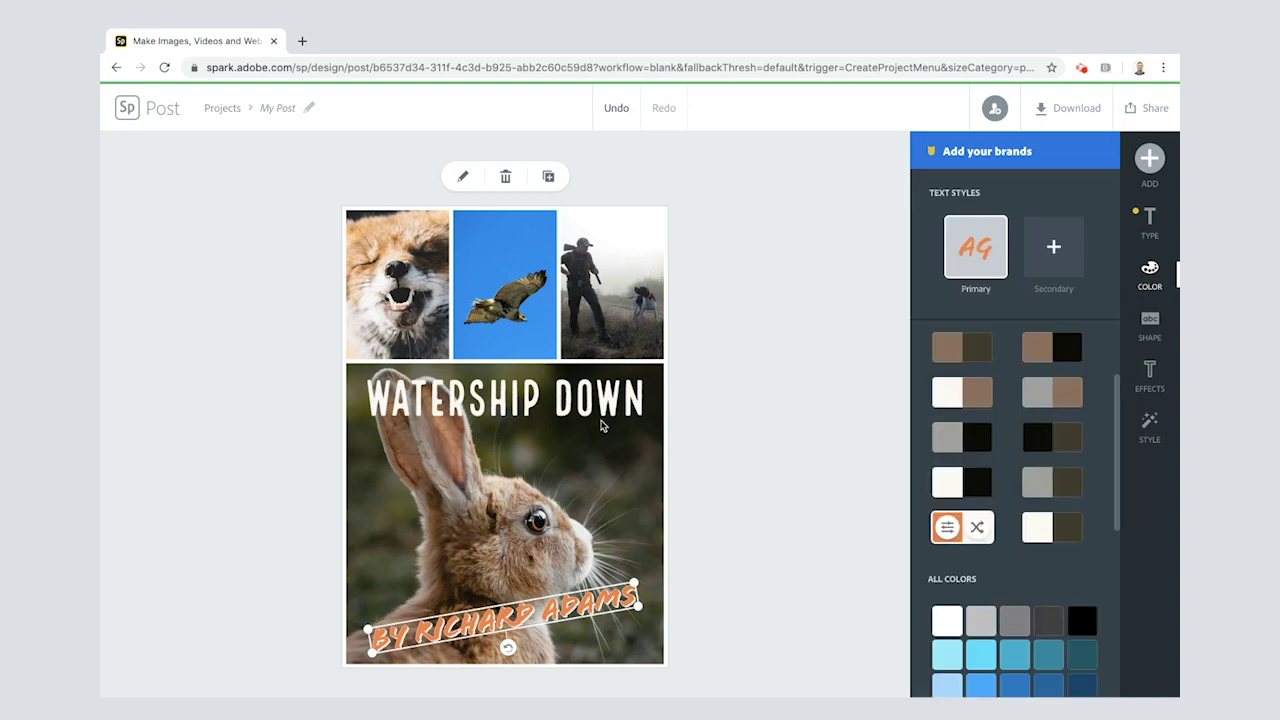
Step: Reselect the byline, start adding new text, and browse the text template list
{"action": "left_click", "coordinate": [534, 406]}
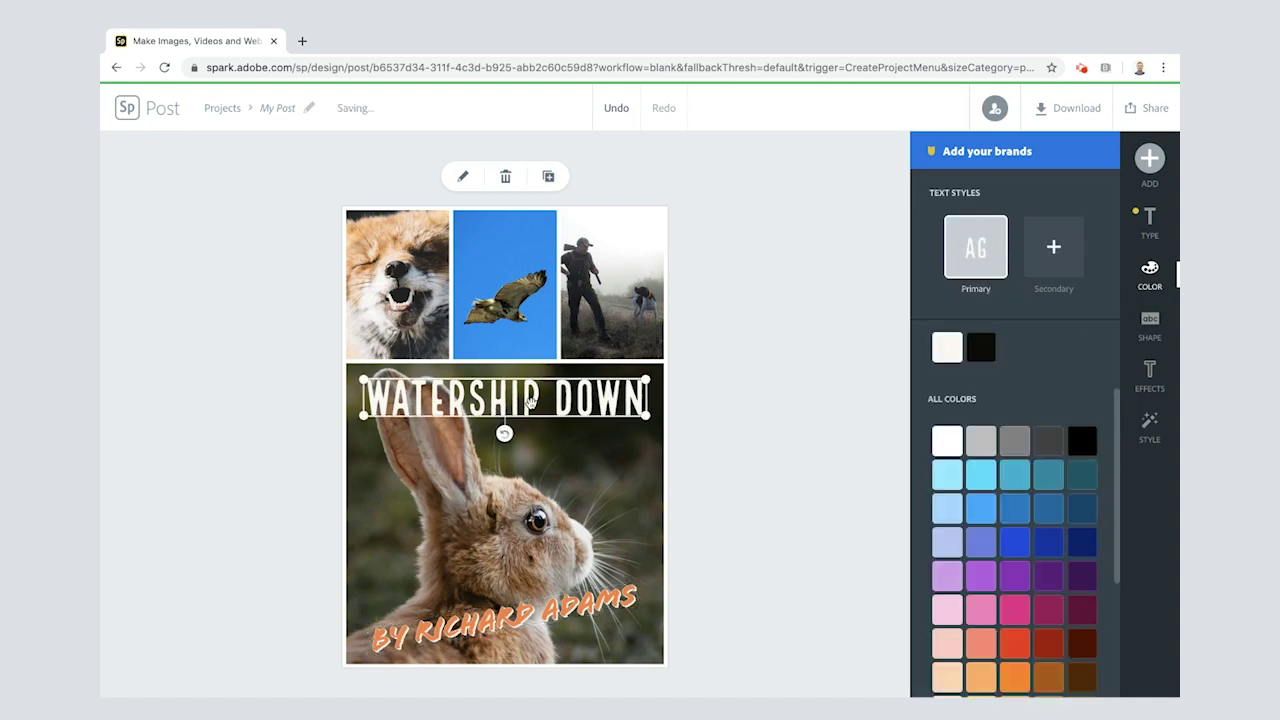
{"action": "left_click", "coordinate": [536, 619]}
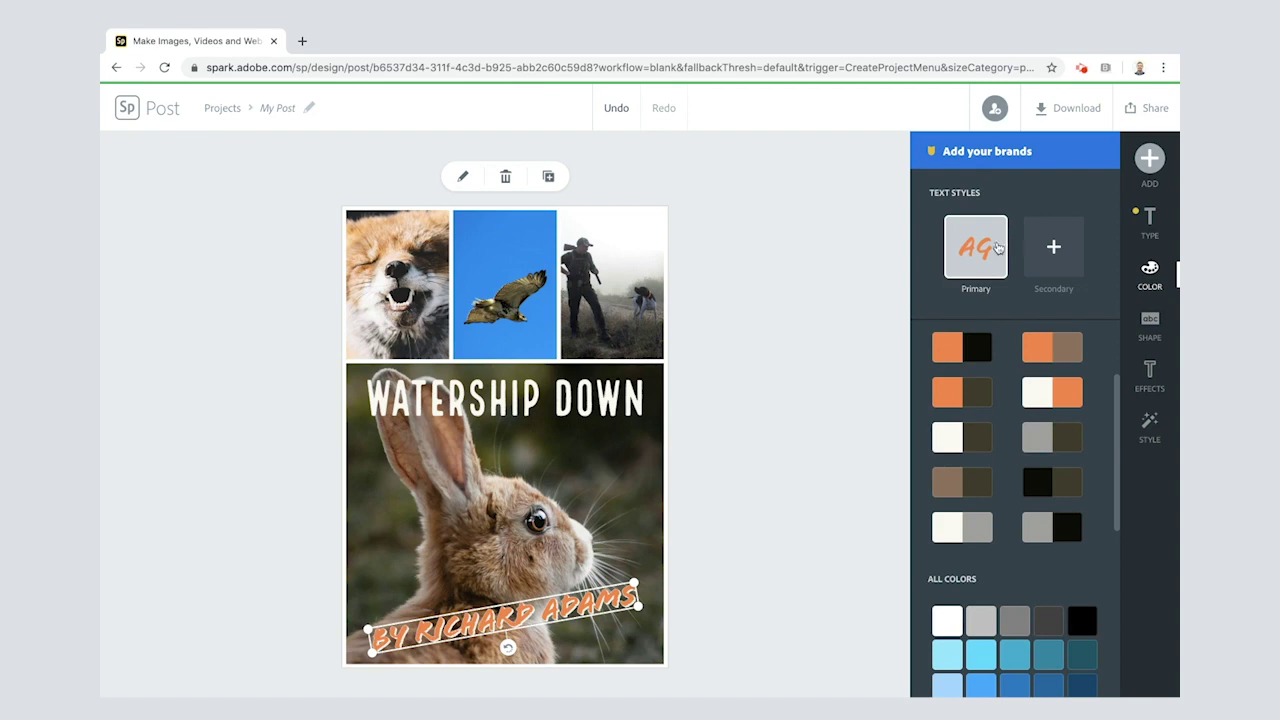
{"action": "left_click", "coordinate": [1149, 158]}
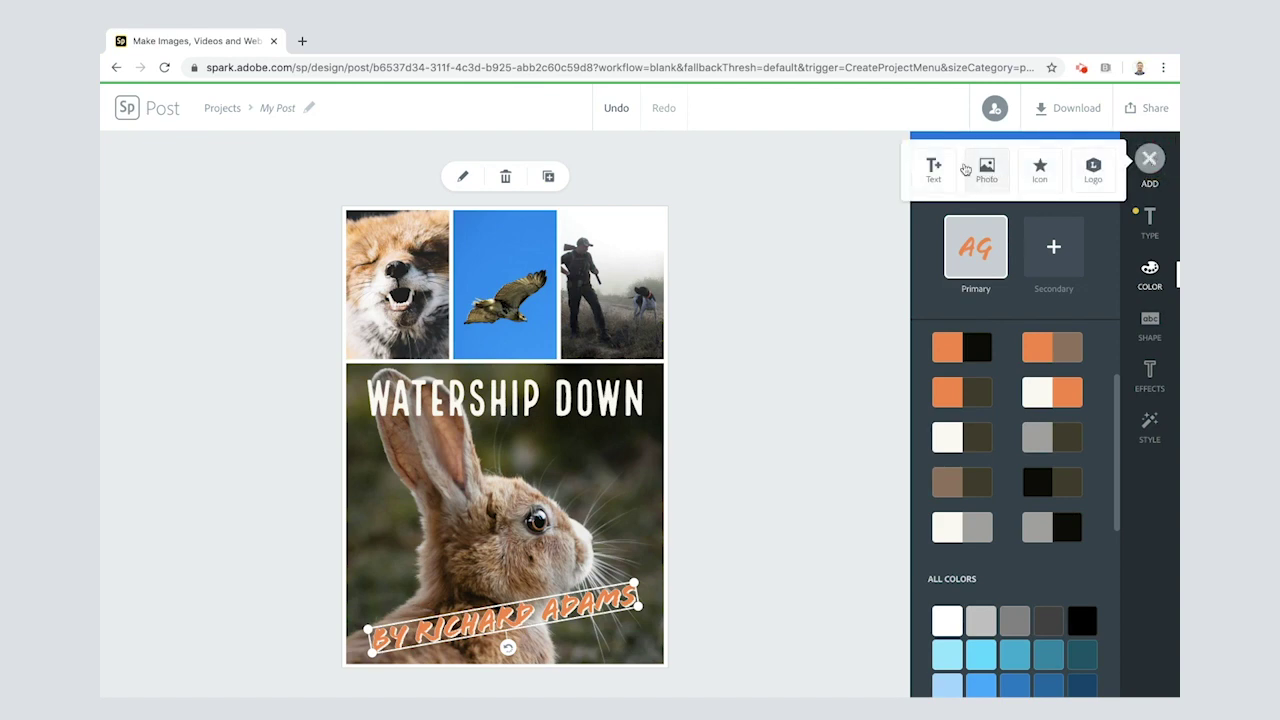
{"action": "left_click", "coordinate": [926, 181]}
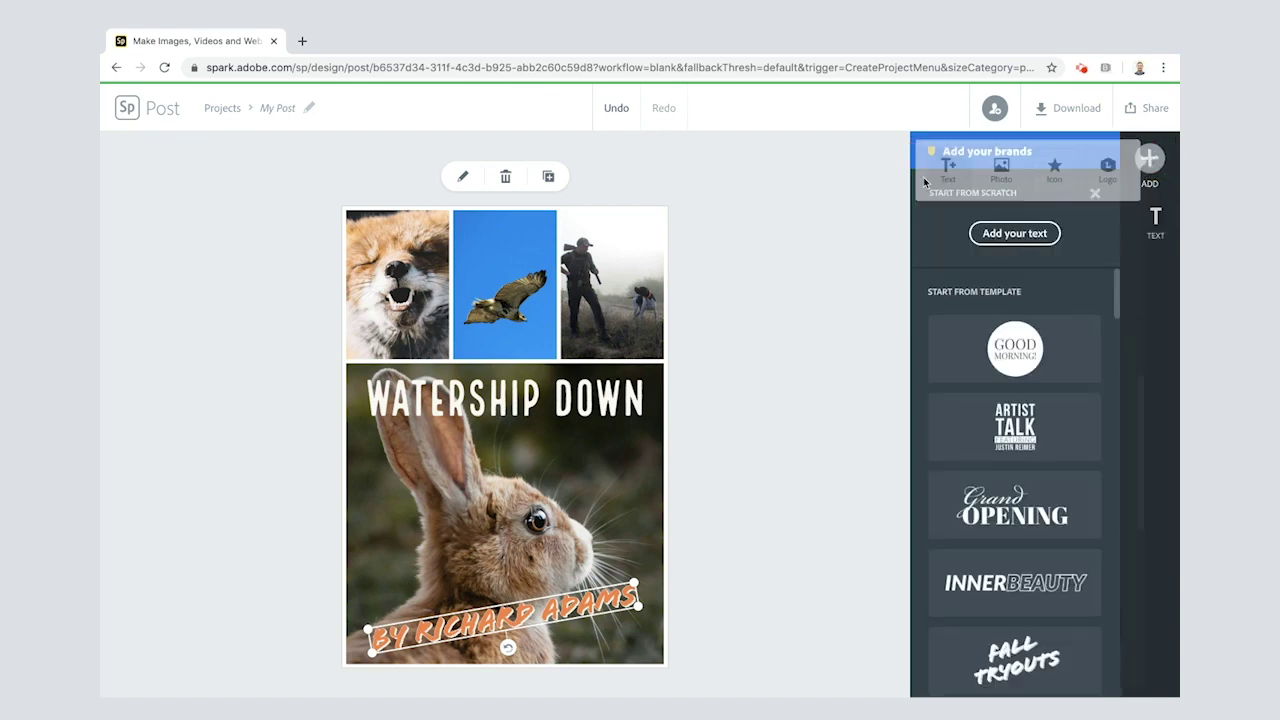
{"action": "scroll", "coordinate": [1000, 460], "scroll_direction": "down", "scroll_amount": 2}
{"action": "scroll", "coordinate": [993, 492], "scroll_direction": "down", "scroll_amount": 7}
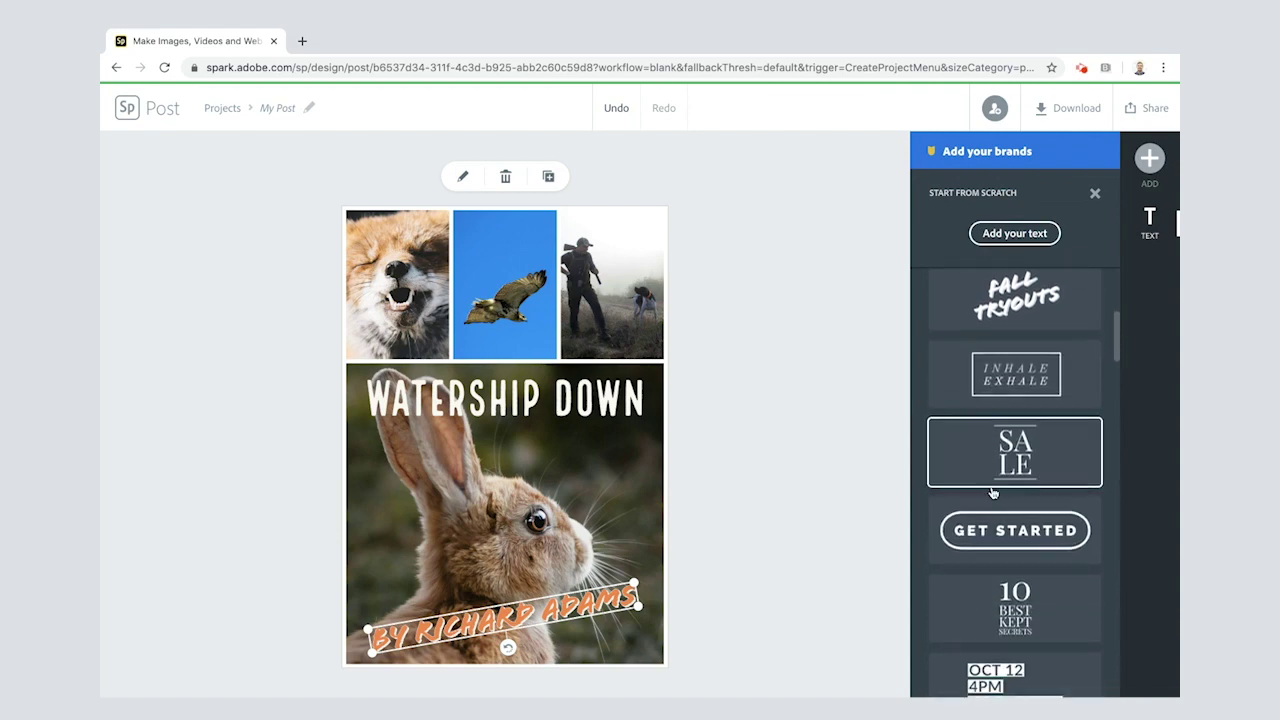
{"action": "scroll", "coordinate": [993, 492], "scroll_direction": "down", "scroll_amount": 2}
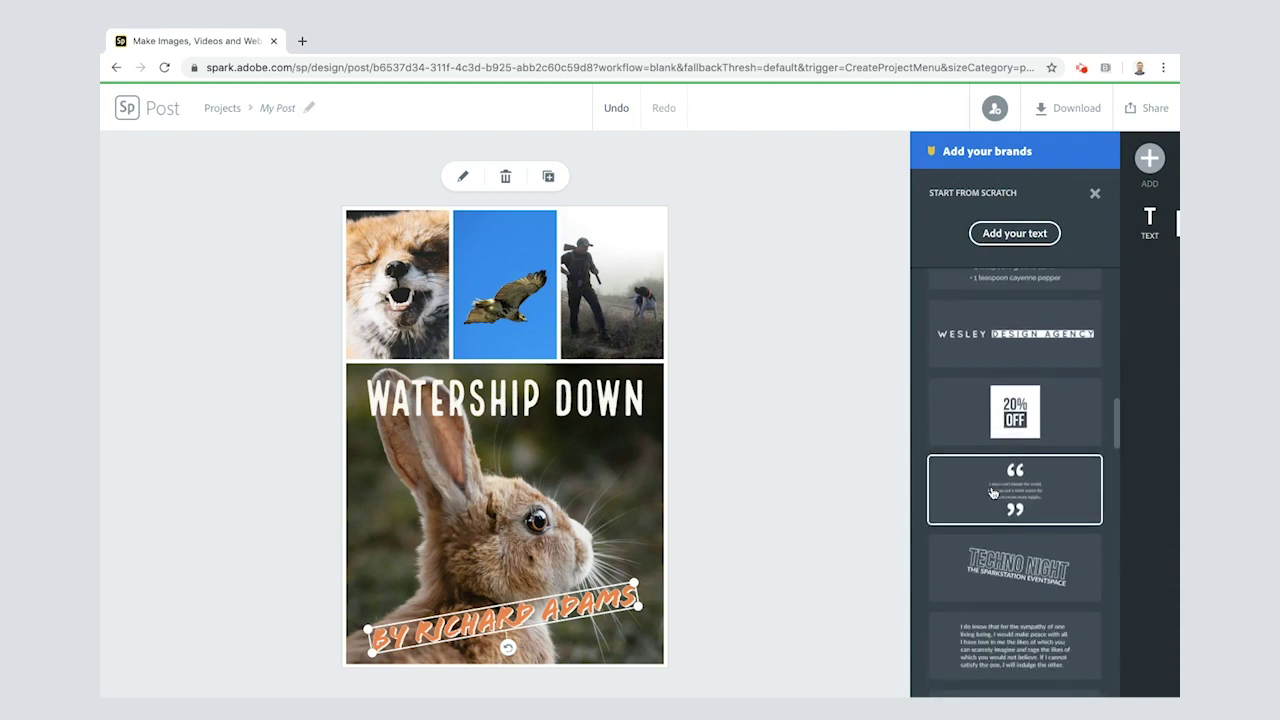
{"action": "scroll", "coordinate": [1000, 460], "scroll_direction": "up", "scroll_amount": 2}
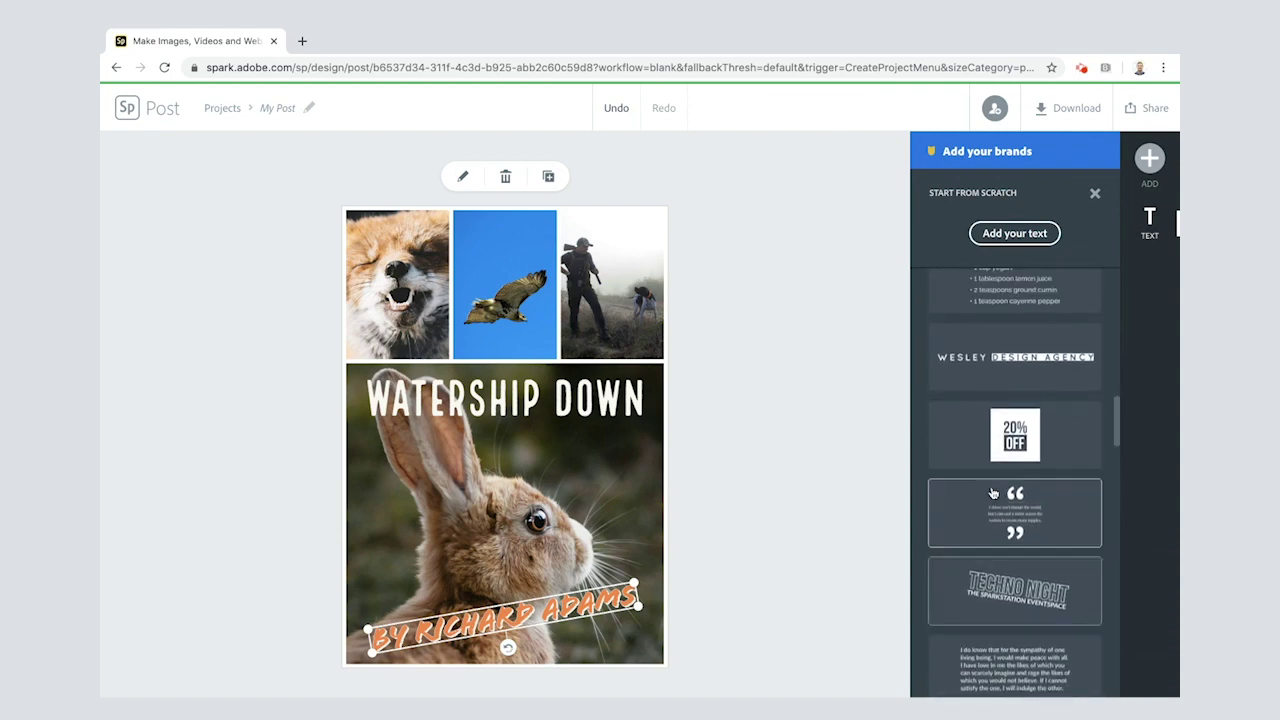
{"action": "scroll", "coordinate": [1022, 366], "scroll_direction": "down", "scroll_amount": 6}
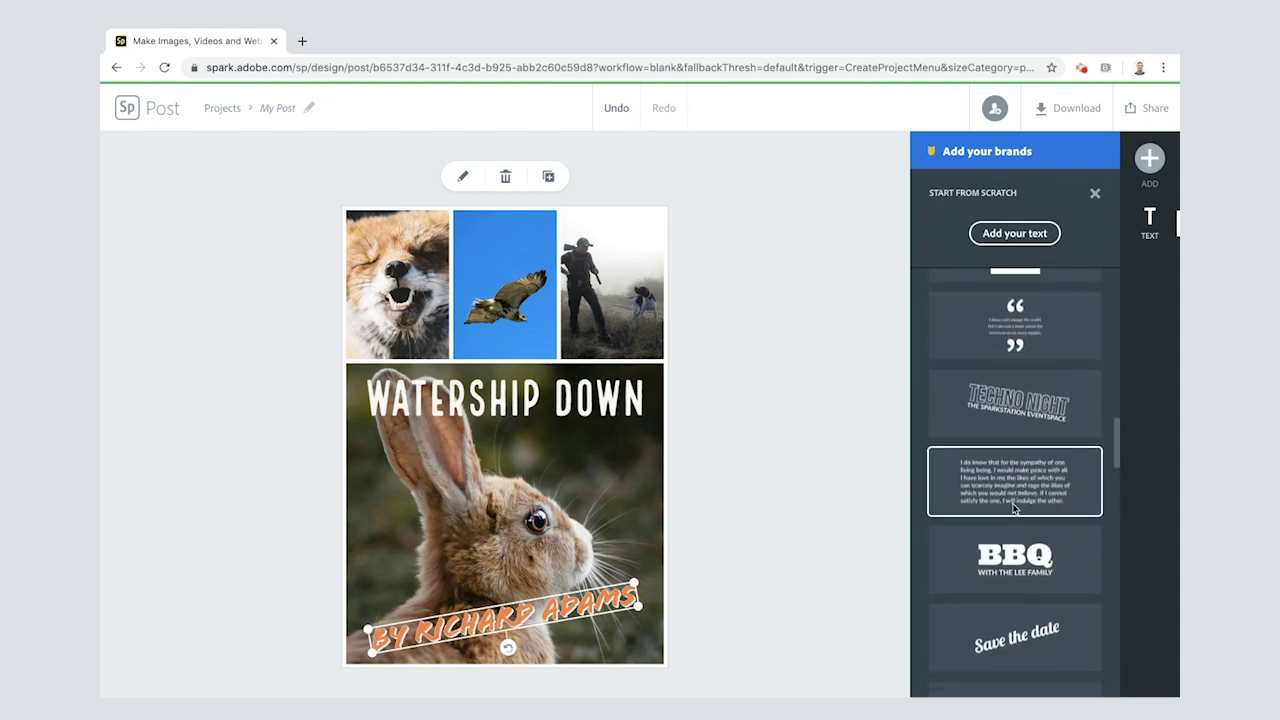
{"action": "scroll", "coordinate": [1013, 508], "scroll_direction": "down", "scroll_amount": 2}
{"action": "scroll", "coordinate": [1013, 450], "scroll_direction": "up", "scroll_amount": 10}
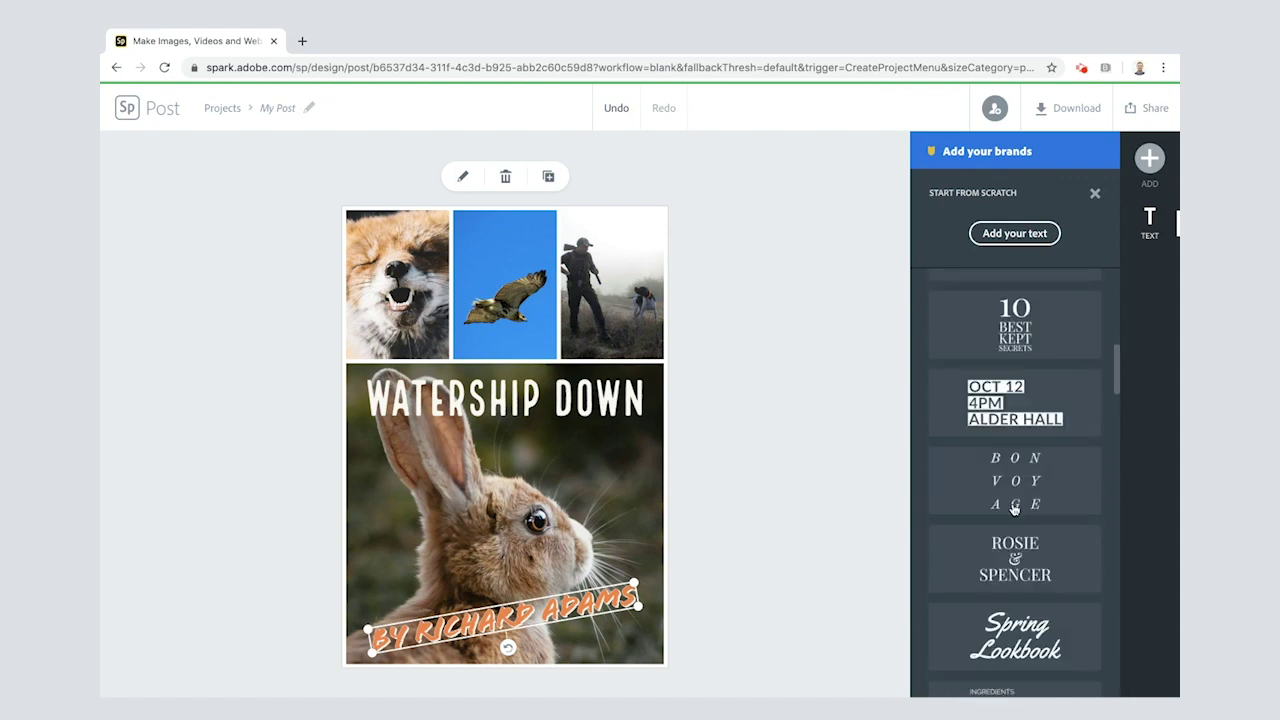
Step: Add a new text block reading 'An incredible read, both exciting and powerful!'
{"action": "left_click", "coordinate": [1010, 236]}
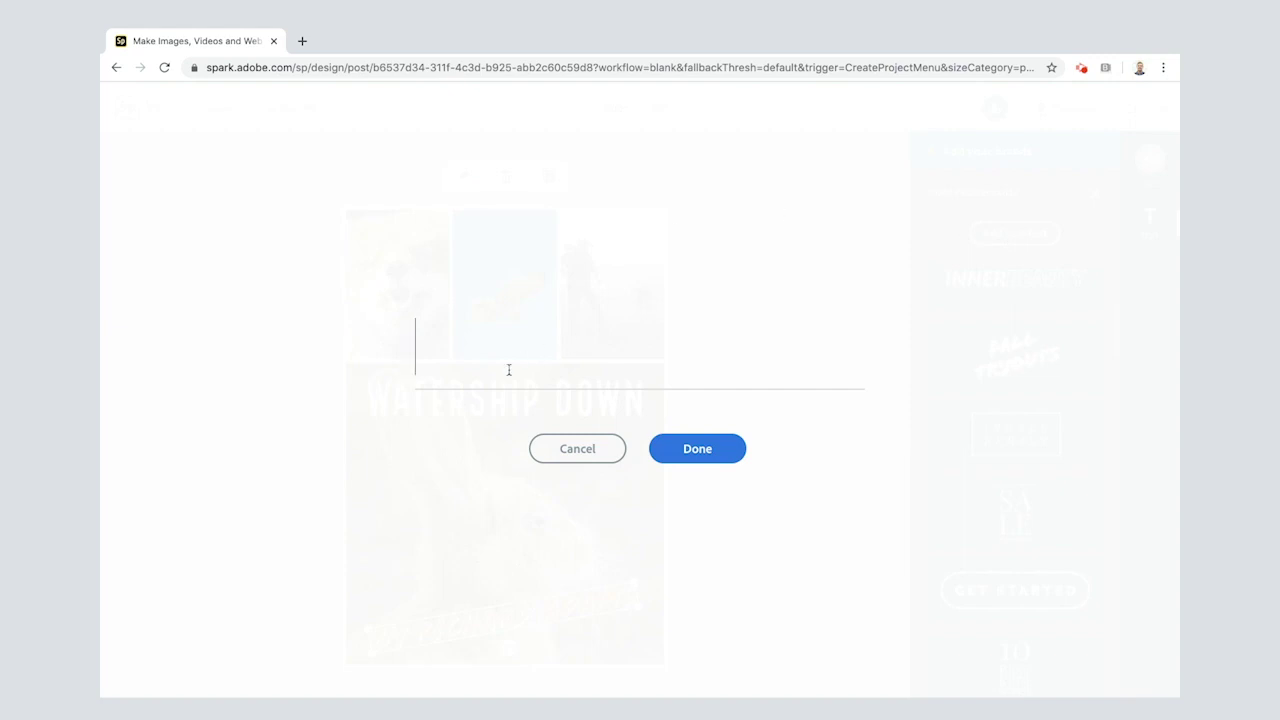
{"action": "type", "text": "An incredibl"}
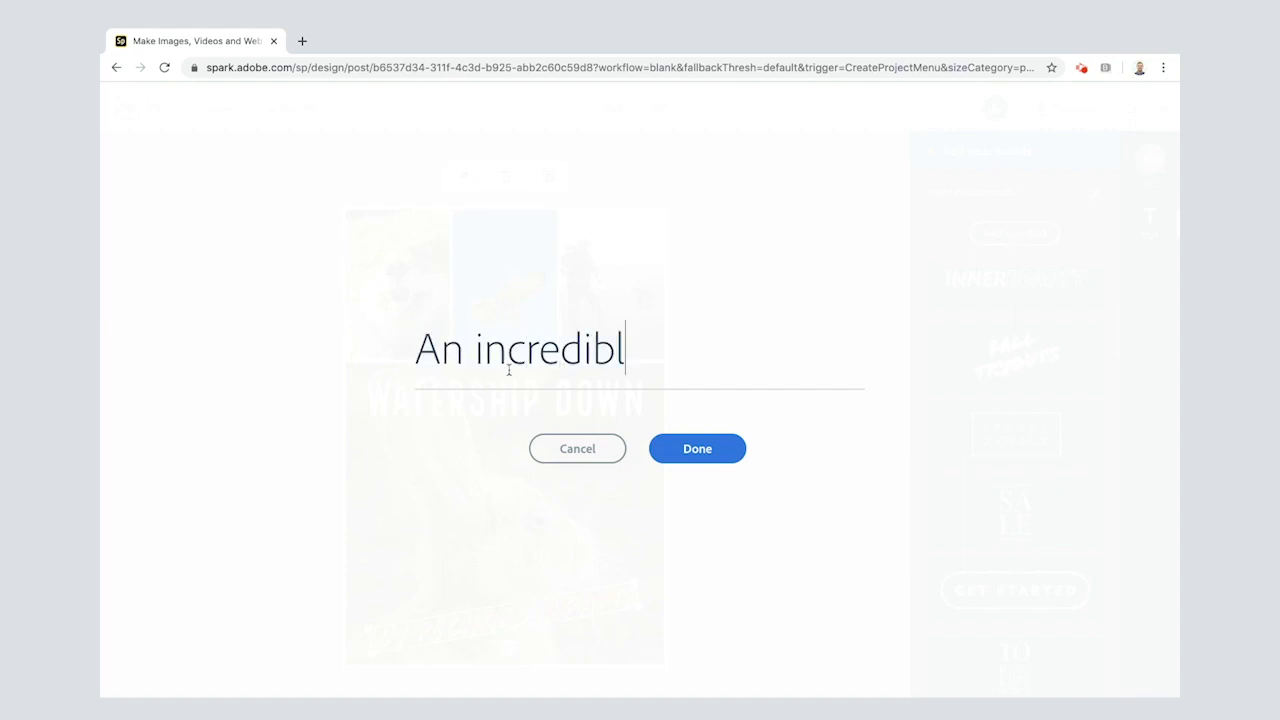
{"action": "type", "text": "e read, both "}
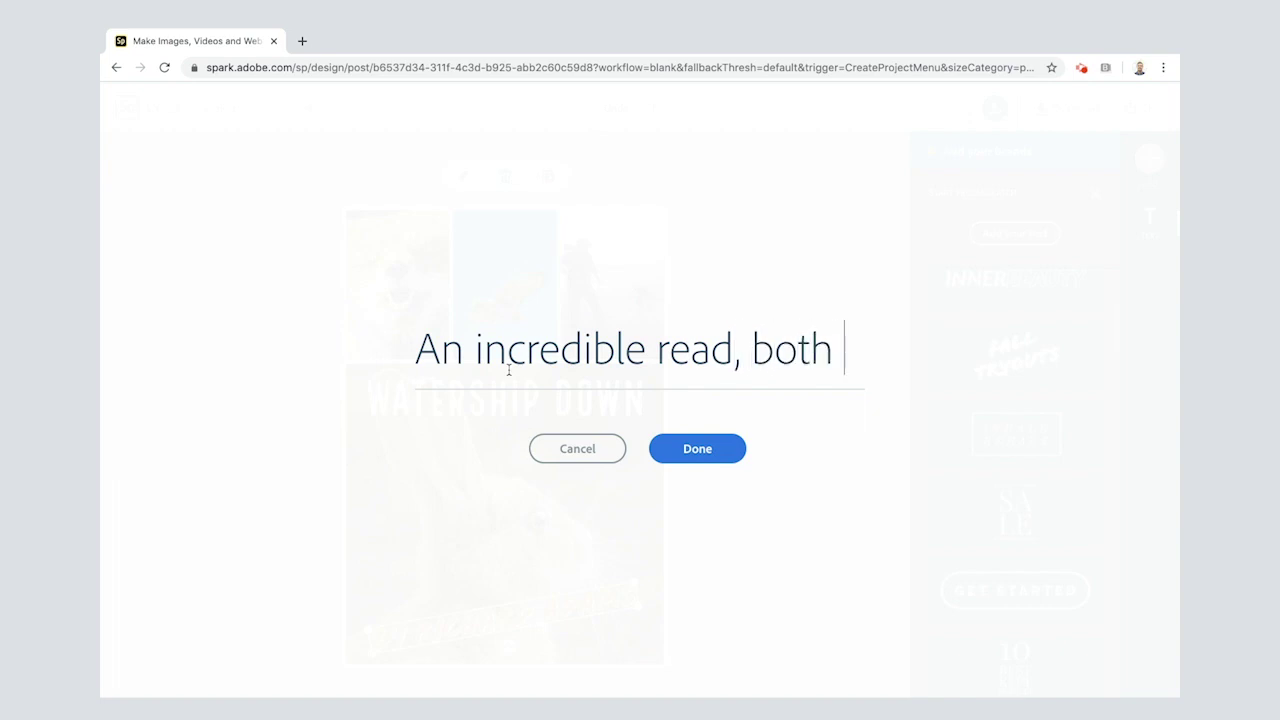
{"action": "type", "text": "exciting"}
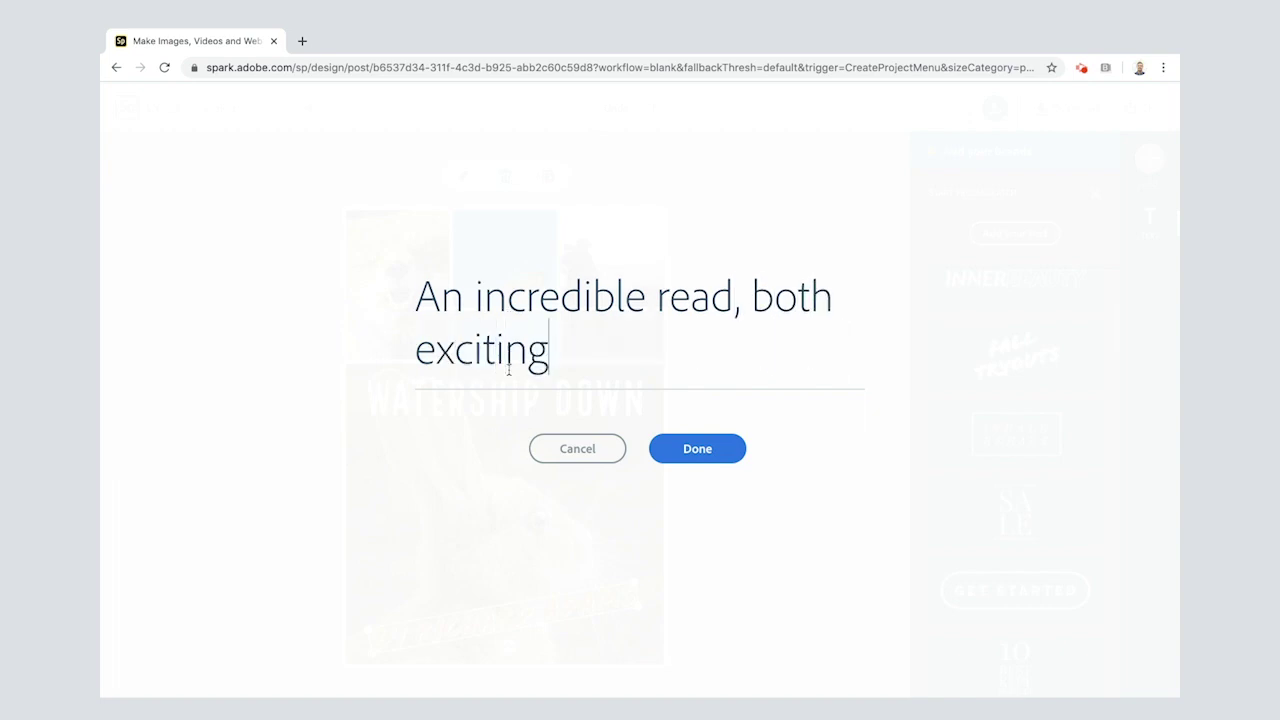
{"action": "type", "text": " and powe"}
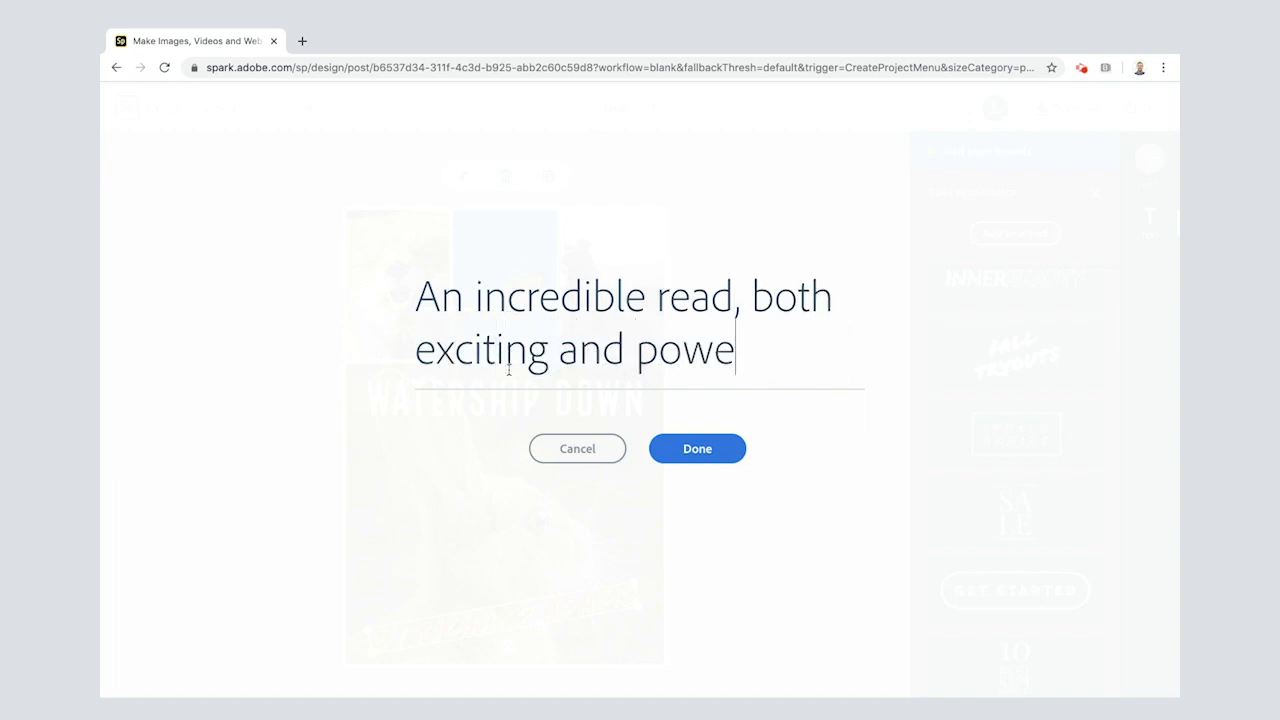
{"action": "type", "text": "rful!"}
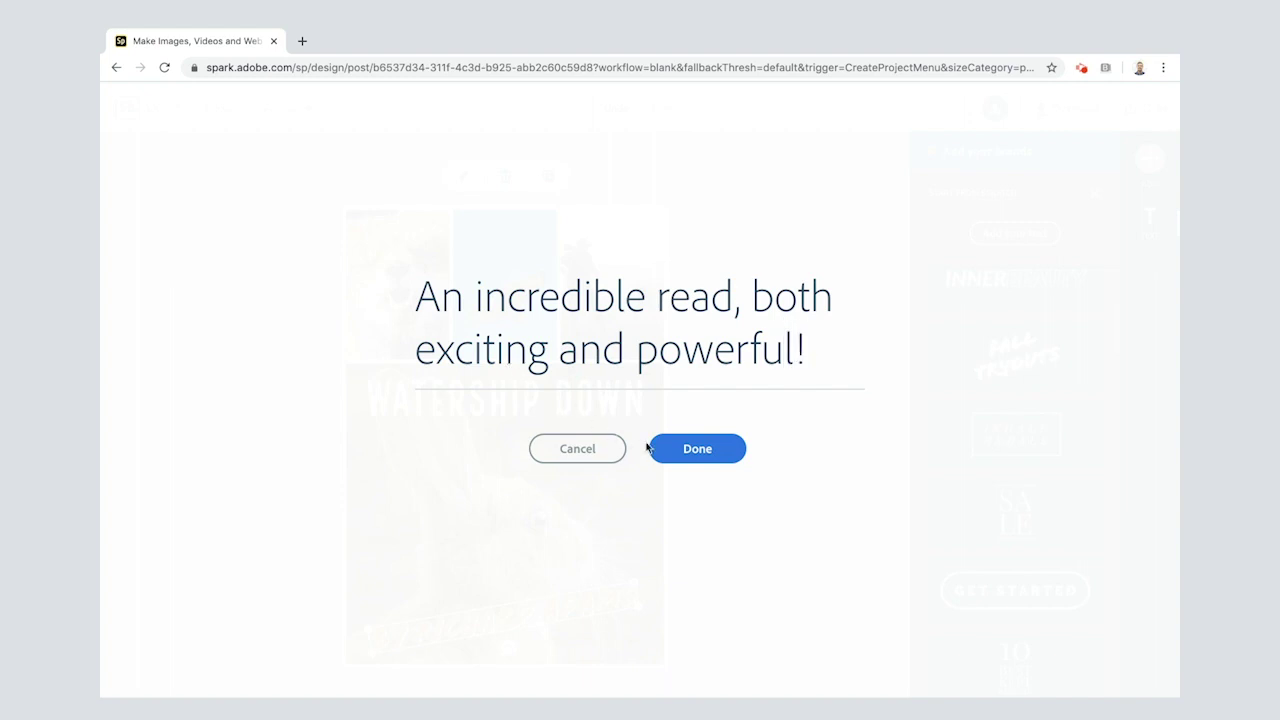
{"action": "left_click", "coordinate": [665, 449]}
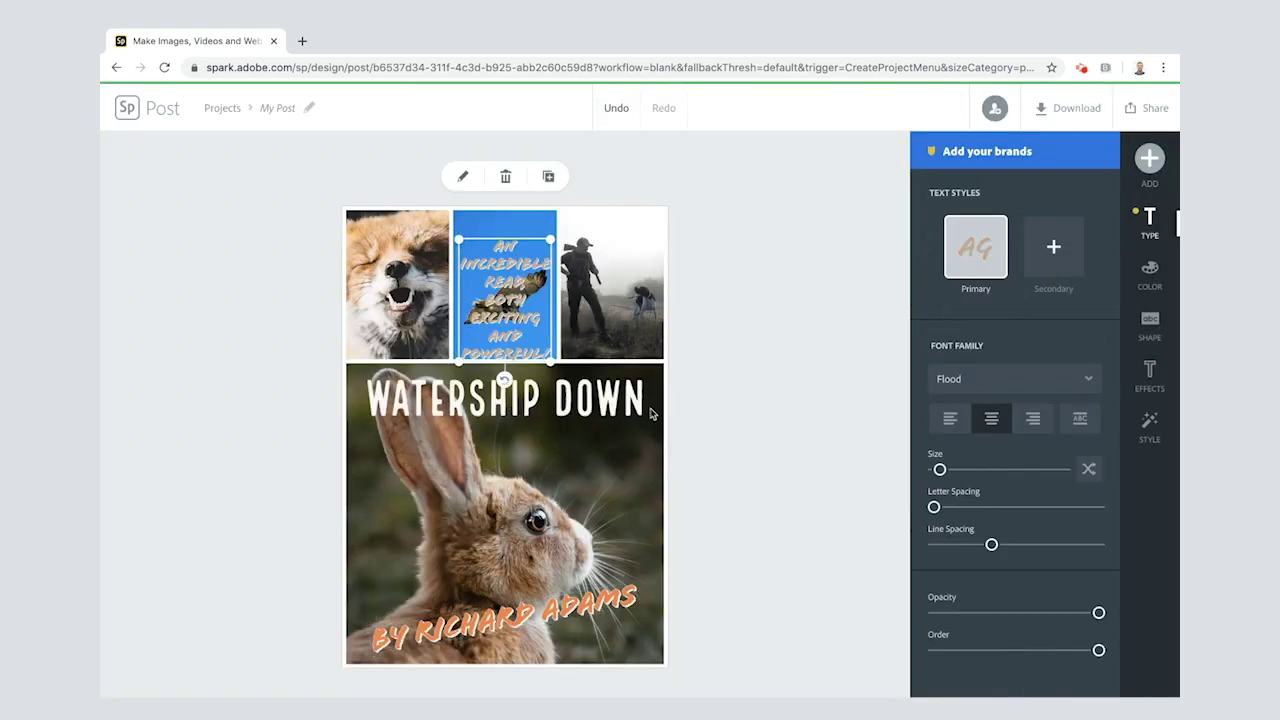
Step: Add the reviewer's credit line on a new line beneath the quote
{"action": "double_click", "coordinate": [512, 298]}
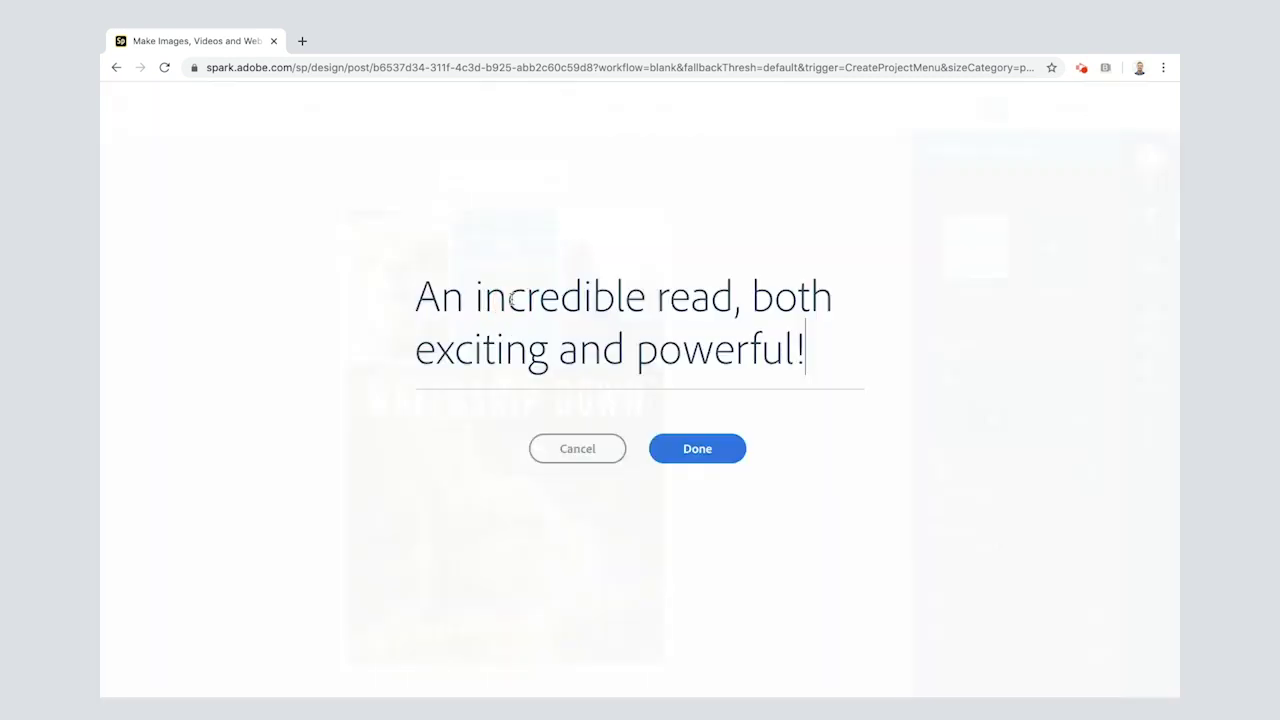
{"action": "key", "text": "Return"}
{"action": "key", "text": "Return"}
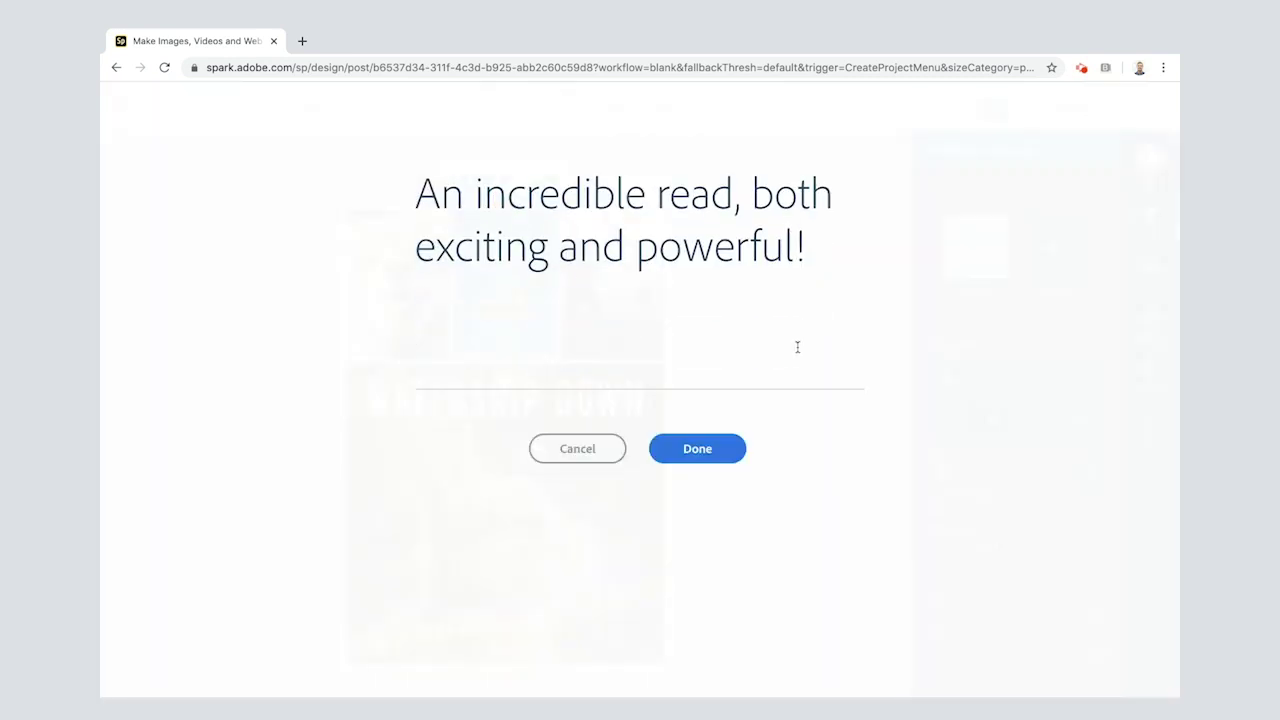
{"action": "type", "text": "-Digi"}
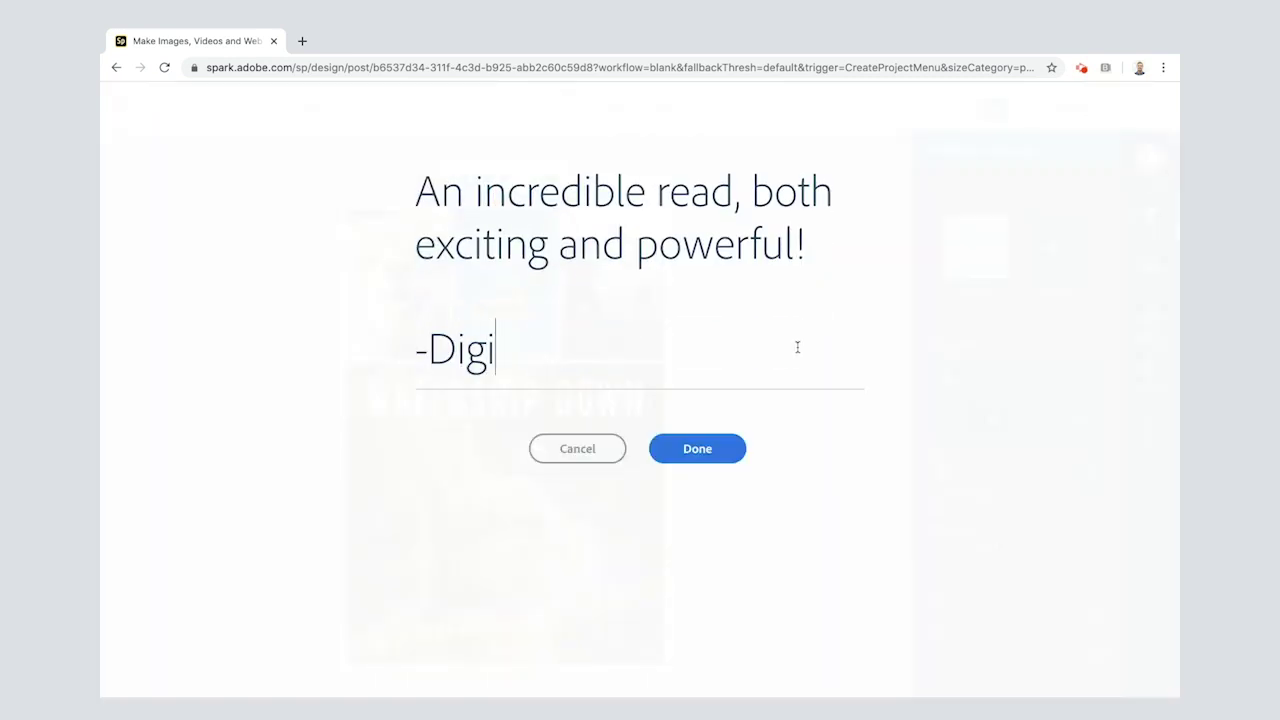
{"action": "type", "text": "Dom-"}
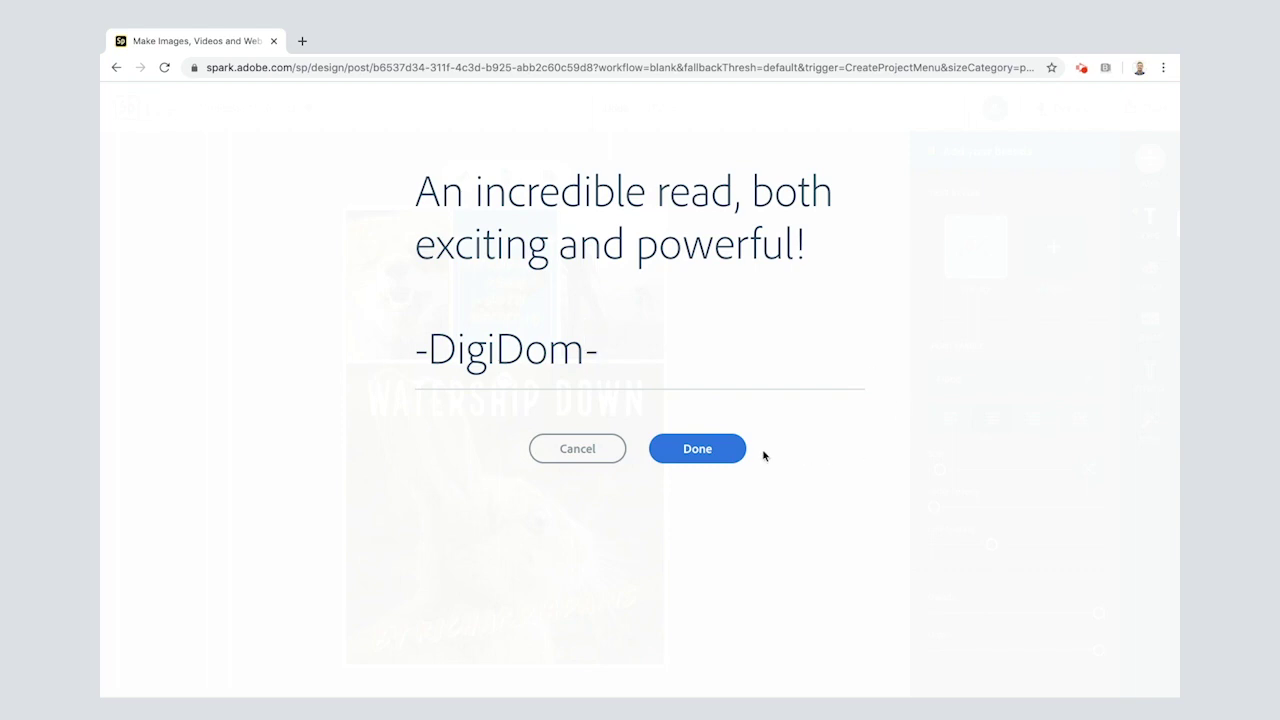
{"action": "left_click", "coordinate": [700, 458]}
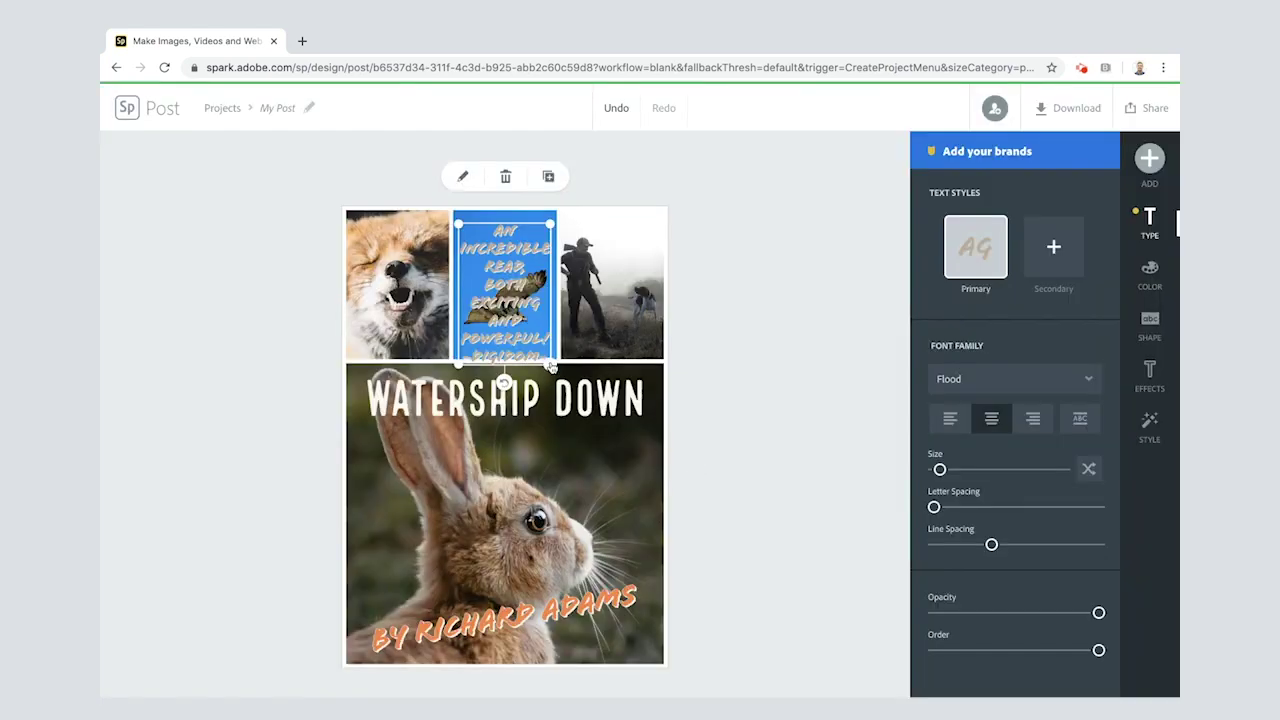
Step: Widen the quote box for longer lines and centre it over the blue top-row image
{"action": "left_click_drag", "start_coordinate": [550, 365], "coordinate": [631, 313]}
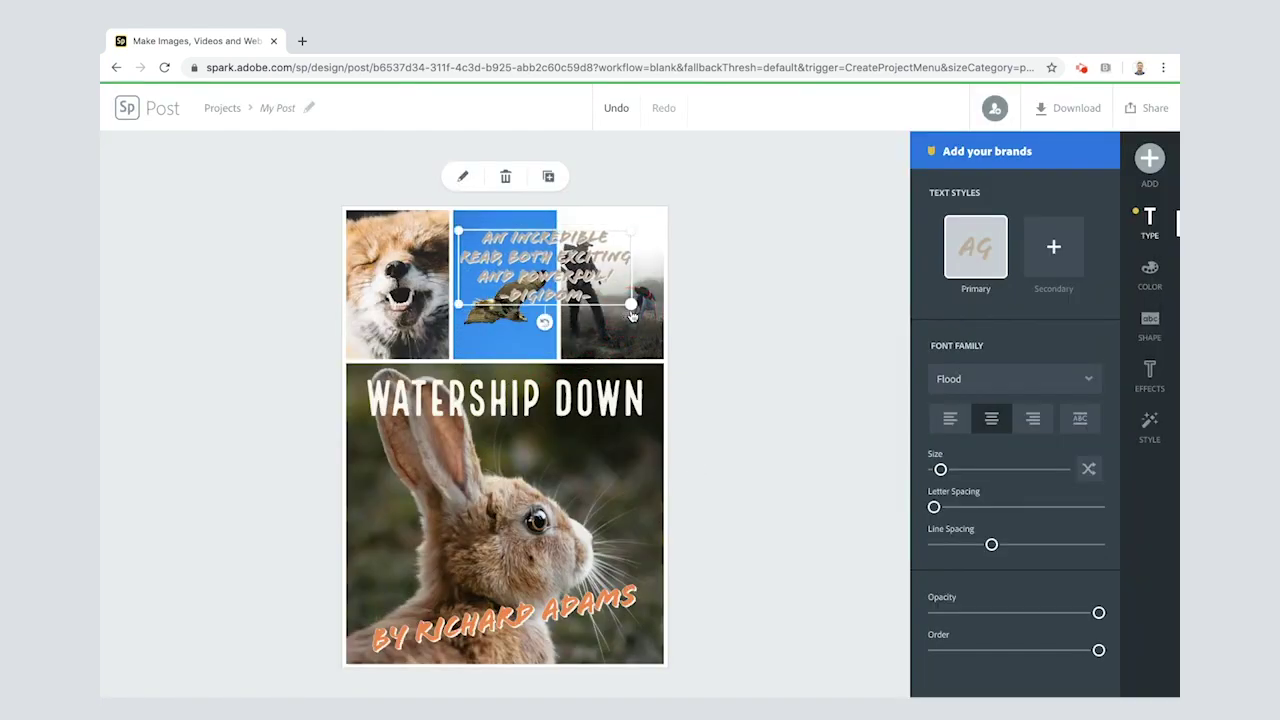
{"action": "left_click_drag", "start_coordinate": [562, 265], "coordinate": [516, 273]}
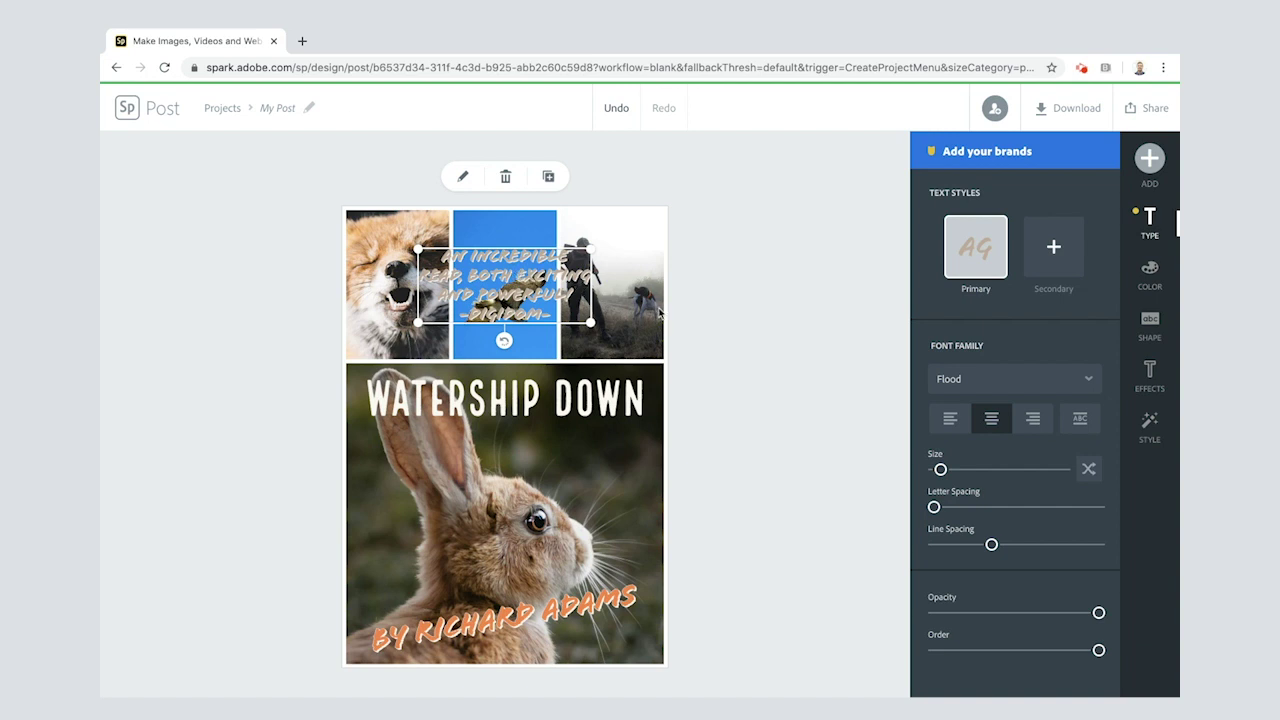
Step: Give the review quote a laurel-wreath backing shape
{"action": "left_click", "coordinate": [1150, 376]}
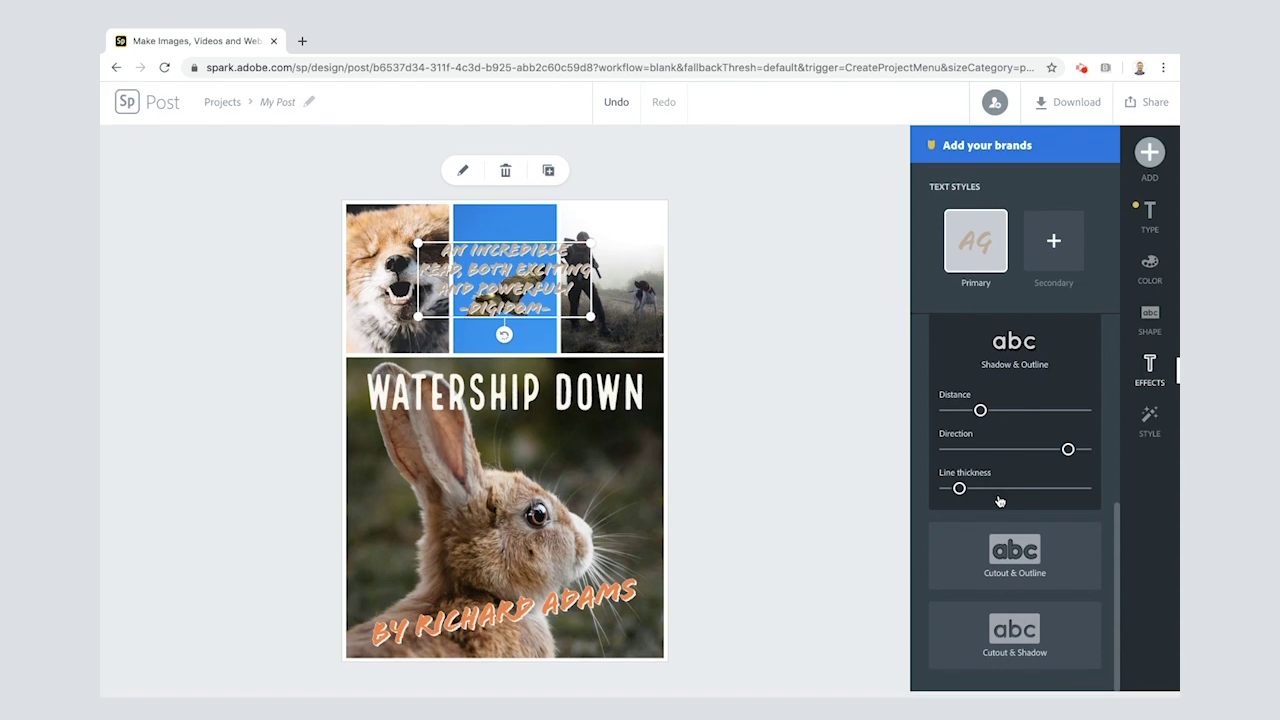
{"action": "left_click", "coordinate": [1149, 320]}
{"action": "scroll", "coordinate": [963, 552], "scroll_direction": "down", "scroll_amount": 5}
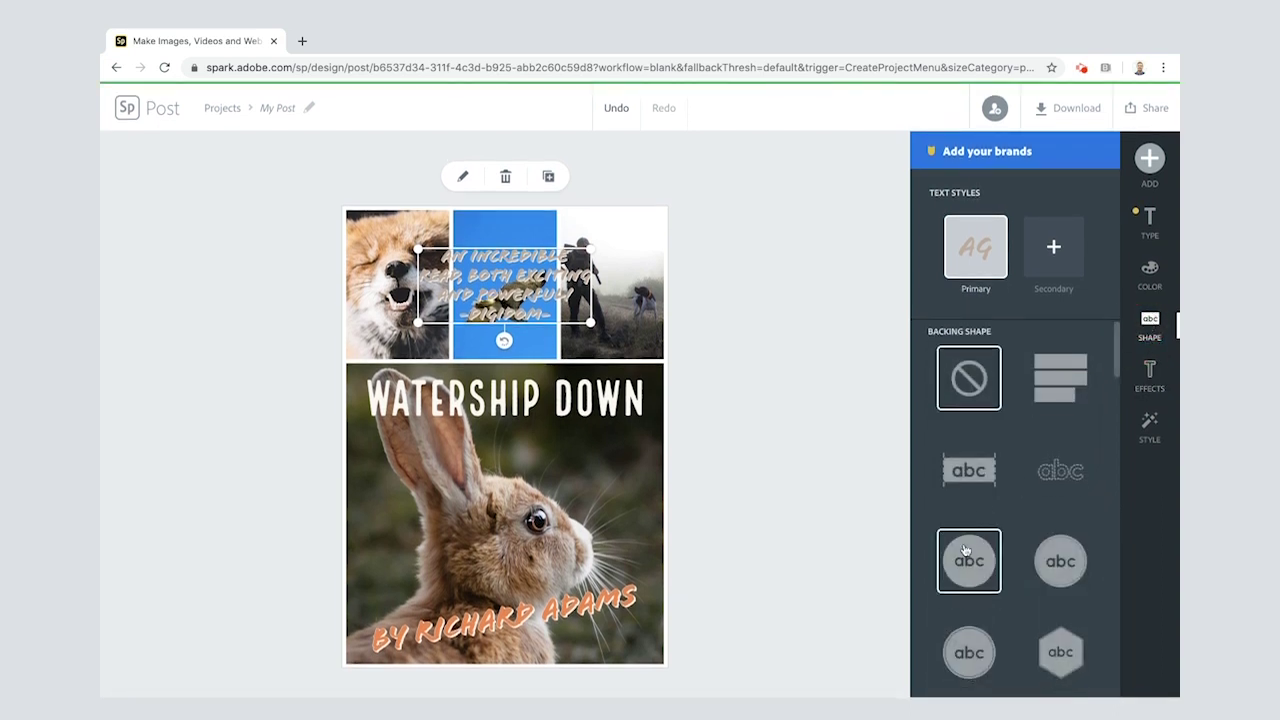
{"action": "scroll", "coordinate": [965, 549], "scroll_direction": "down", "scroll_amount": 12}
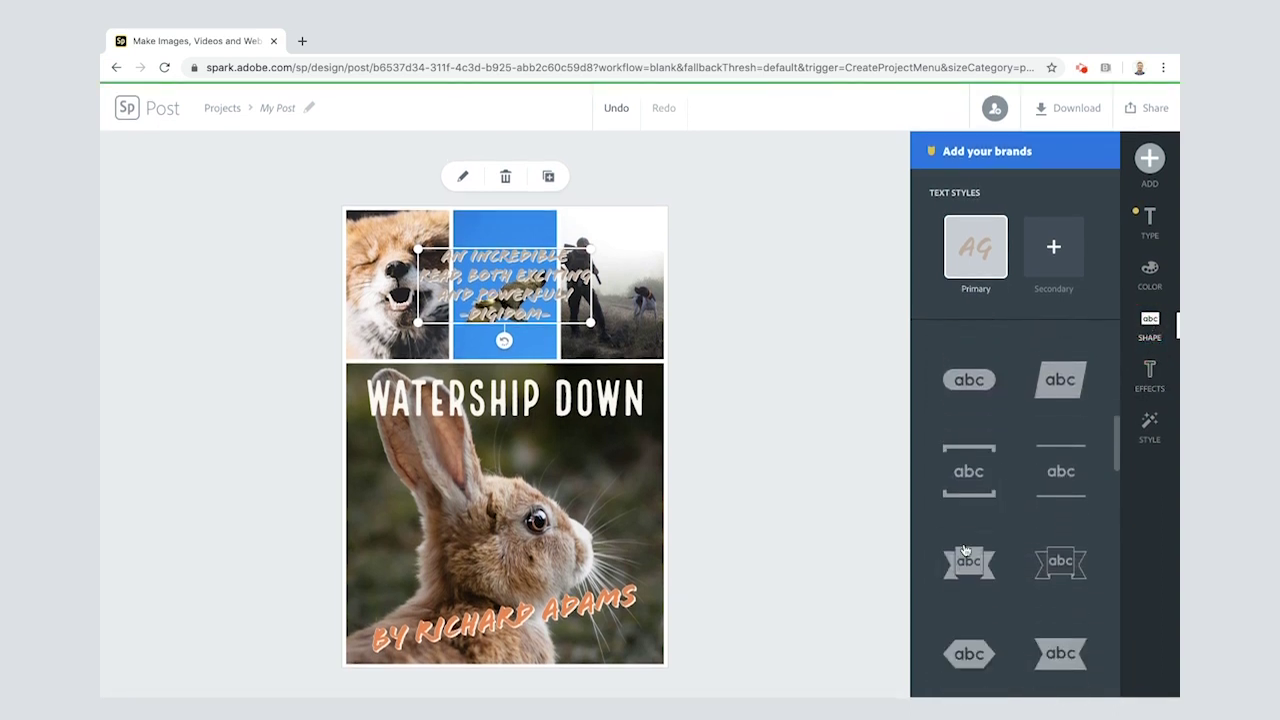
{"action": "scroll", "coordinate": [965, 549], "scroll_direction": "down", "scroll_amount": 10}
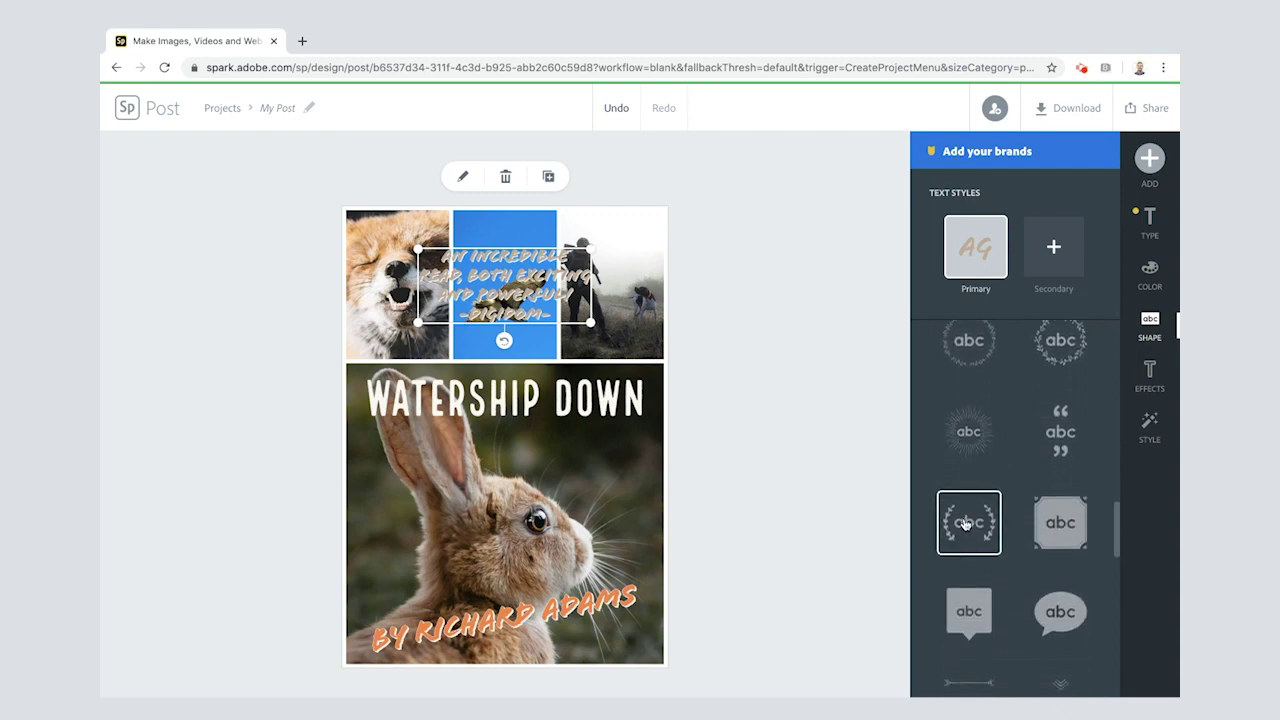
{"action": "left_click", "coordinate": [965, 524]}
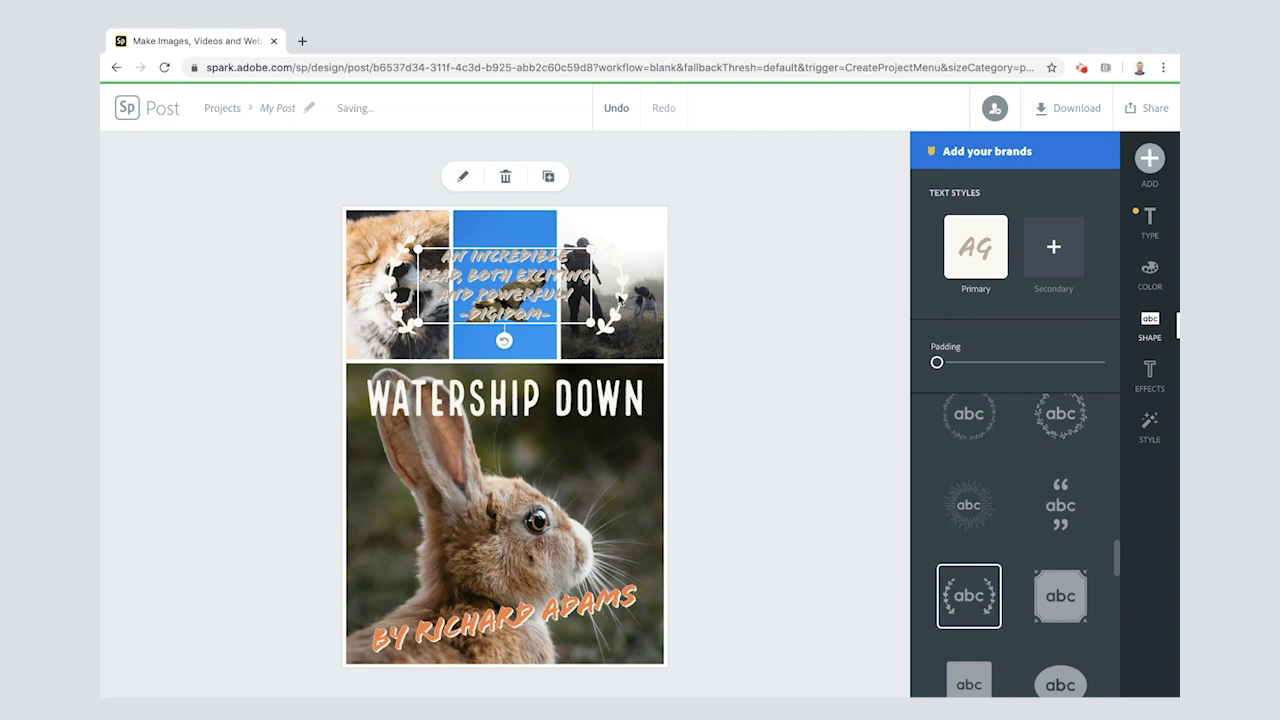
{"action": "left_click", "coordinate": [1151, 273]}
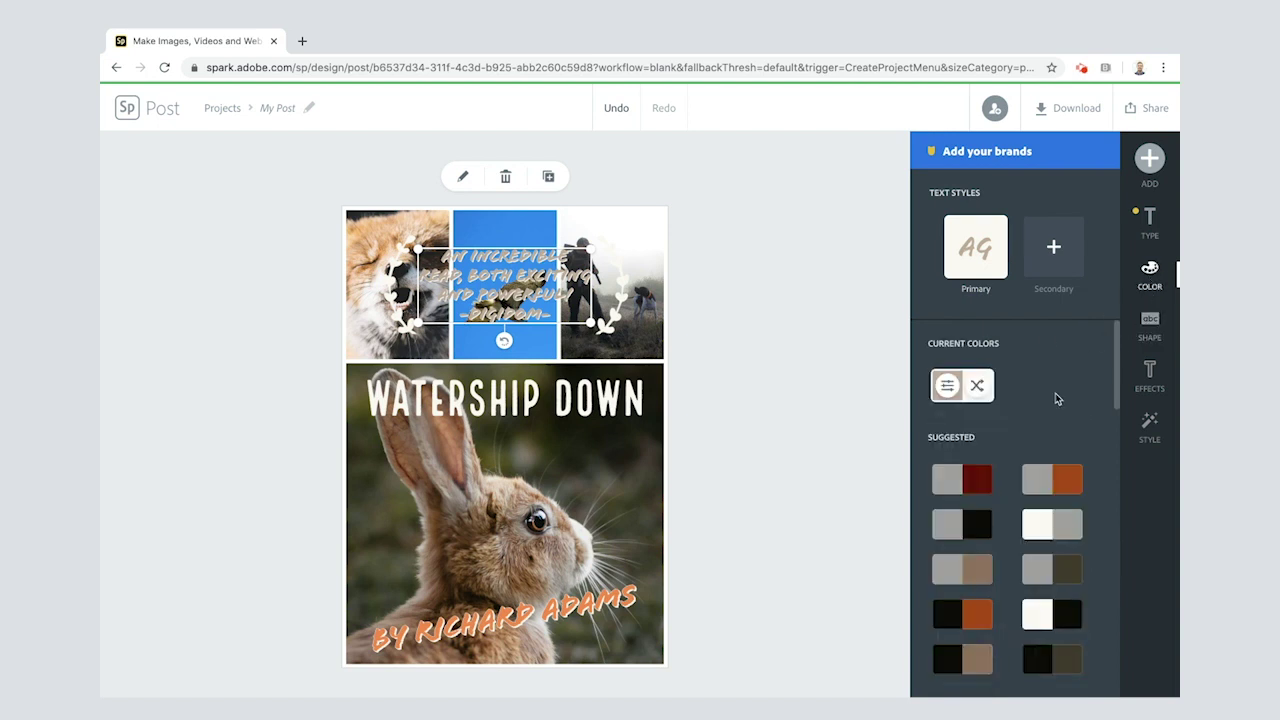
Step: Apply the orange/white palette to the quote and shuffle it so the laurels turn orange
{"action": "scroll", "coordinate": [1001, 446], "scroll_direction": "down", "scroll_amount": 1}
{"action": "scroll", "coordinate": [1001, 446], "scroll_direction": "down", "scroll_amount": 10}
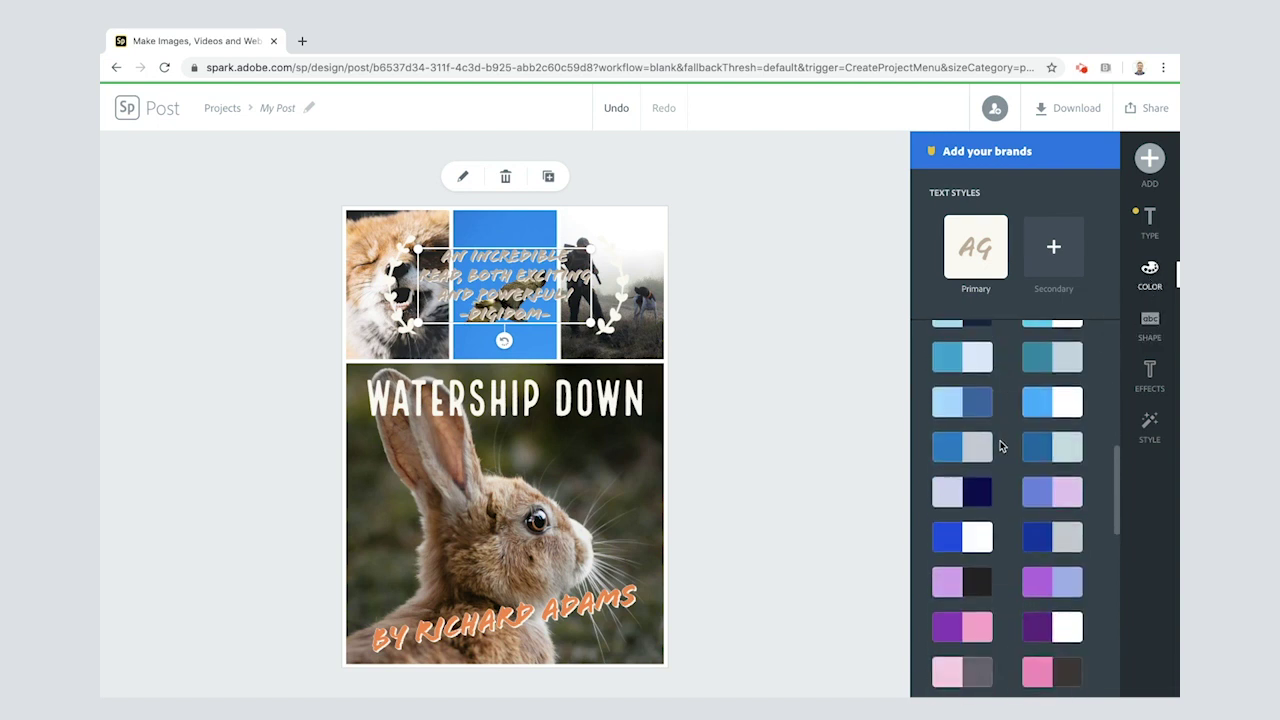
{"action": "scroll", "coordinate": [1001, 446], "scroll_direction": "up", "scroll_amount": 15}
{"action": "scroll", "coordinate": [1001, 446], "scroll_direction": "down", "scroll_amount": 10}
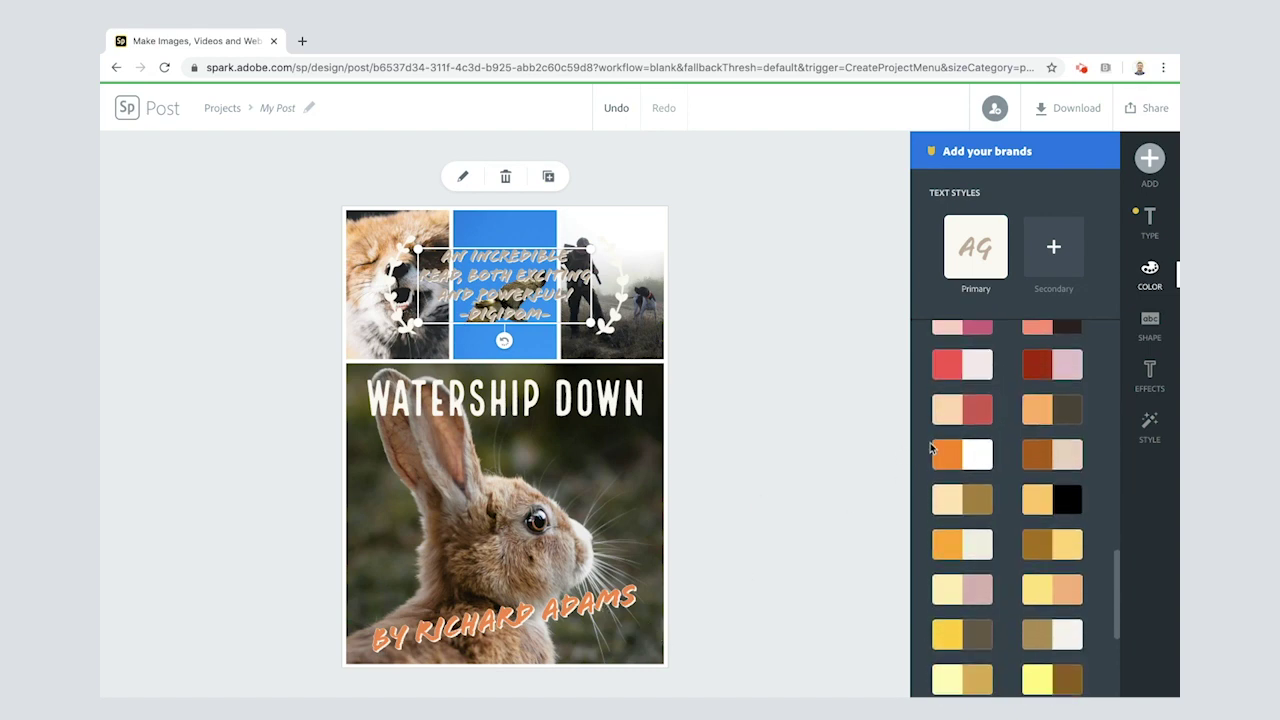
{"action": "left_click", "coordinate": [945, 456]}
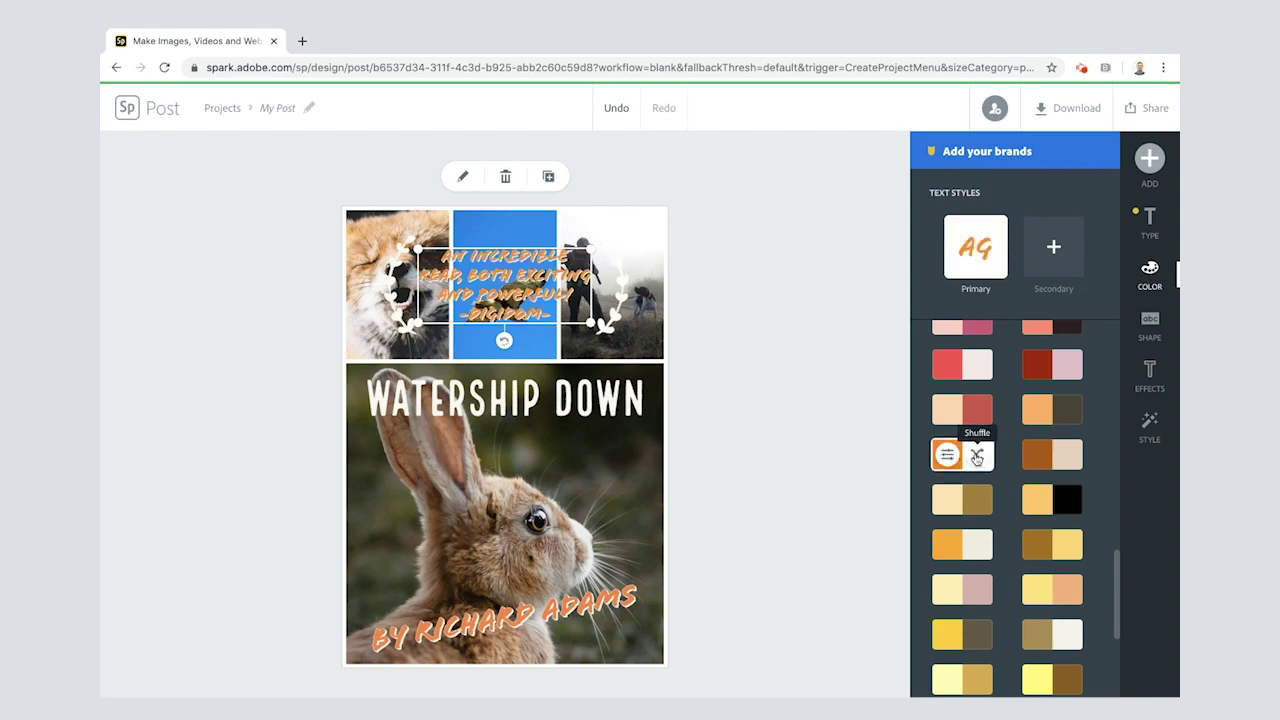
{"action": "left_click", "coordinate": [977, 456]}
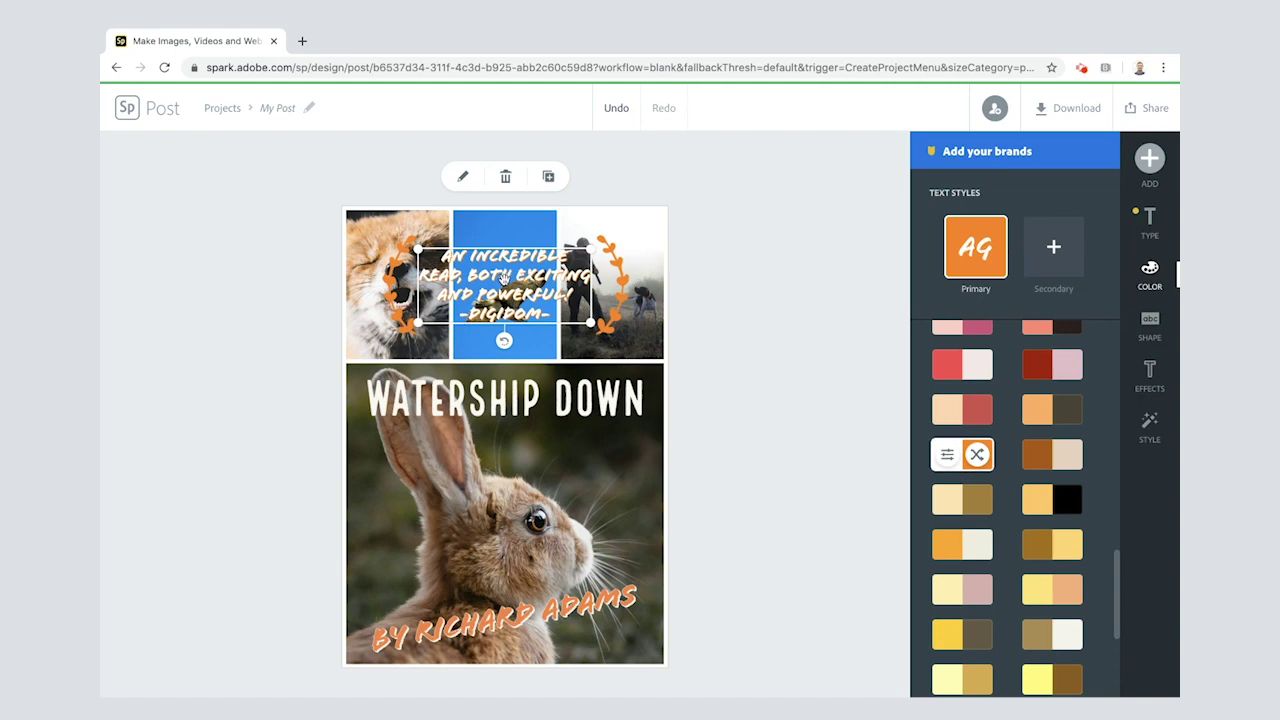
{"action": "left_click", "coordinate": [1150, 375]}
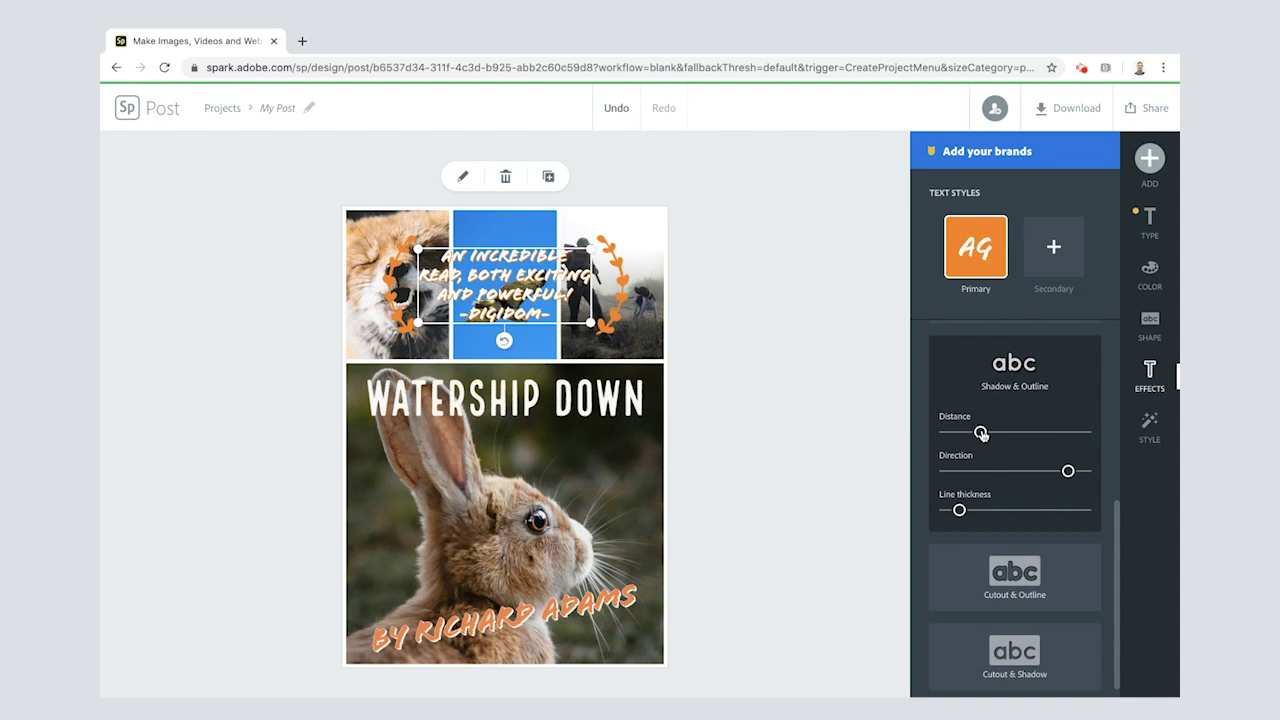
Step: Set the quote's shadow distance to about 59 and outline thickness to about 27
{"action": "left_click_drag", "start_coordinate": [981, 433], "coordinate": [1020, 434]}
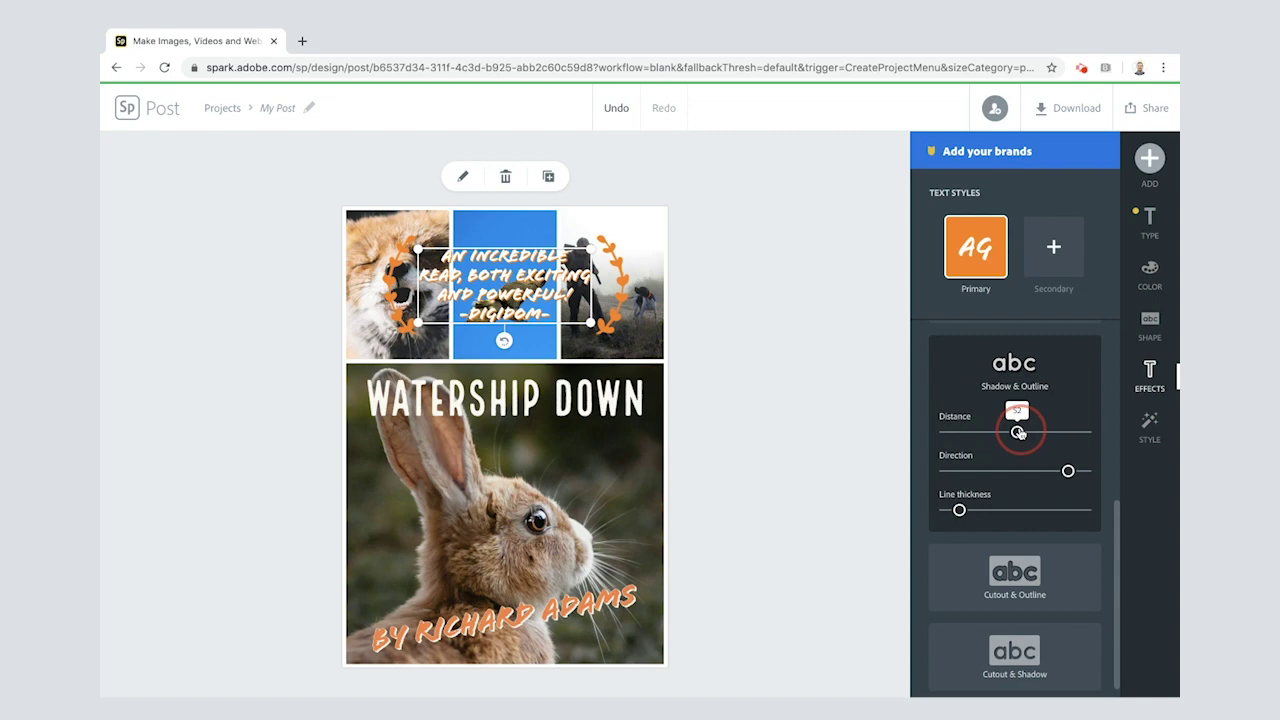
{"action": "left_click_drag", "start_coordinate": [1020, 433], "coordinate": [1028, 433]}
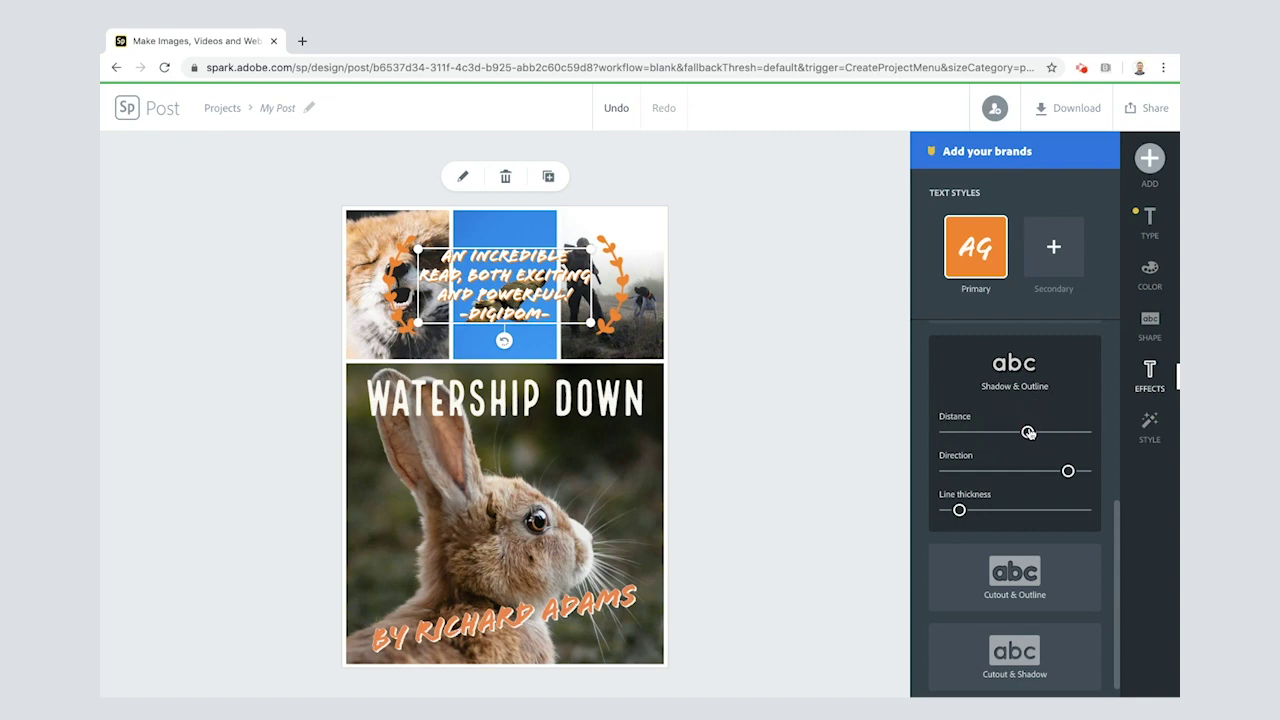
{"action": "left_click_drag", "start_coordinate": [959, 511], "coordinate": [982, 510]}
{"action": "left_click", "coordinate": [823, 307]}
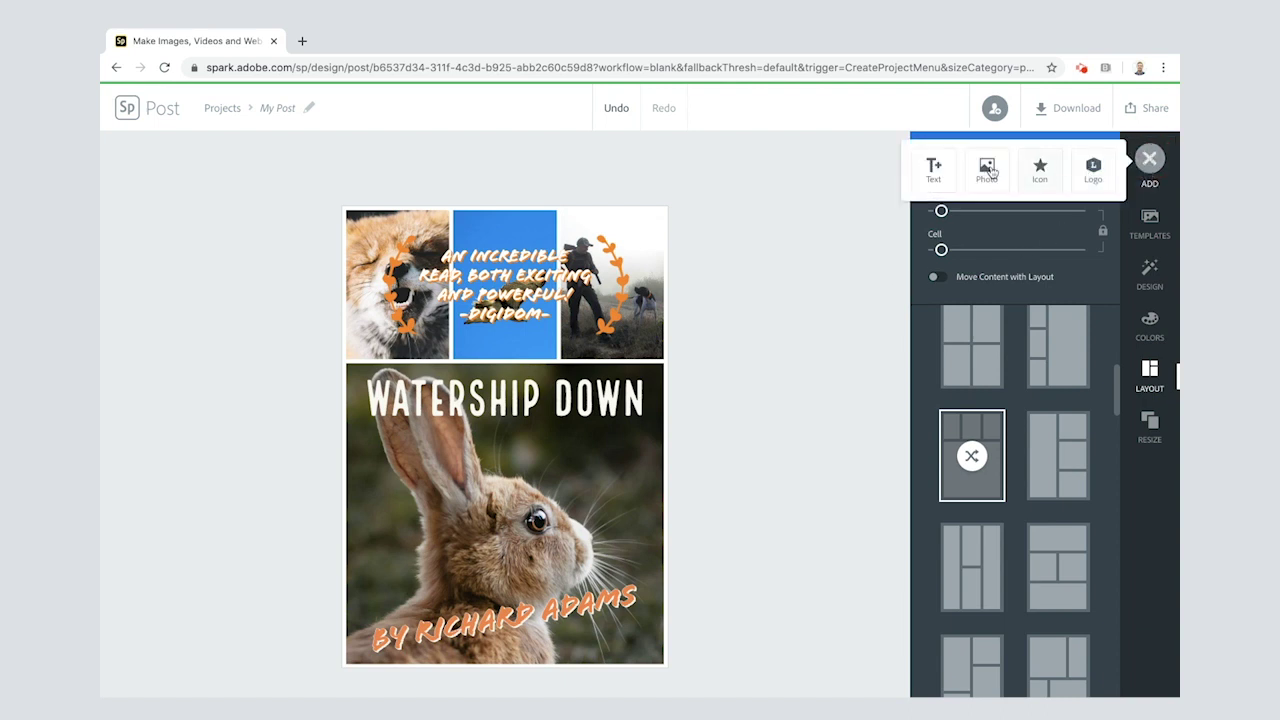
Step: Add the Good Morning circle text template and place it on the rabbit's chest
{"action": "left_click", "coordinate": [933, 172]}
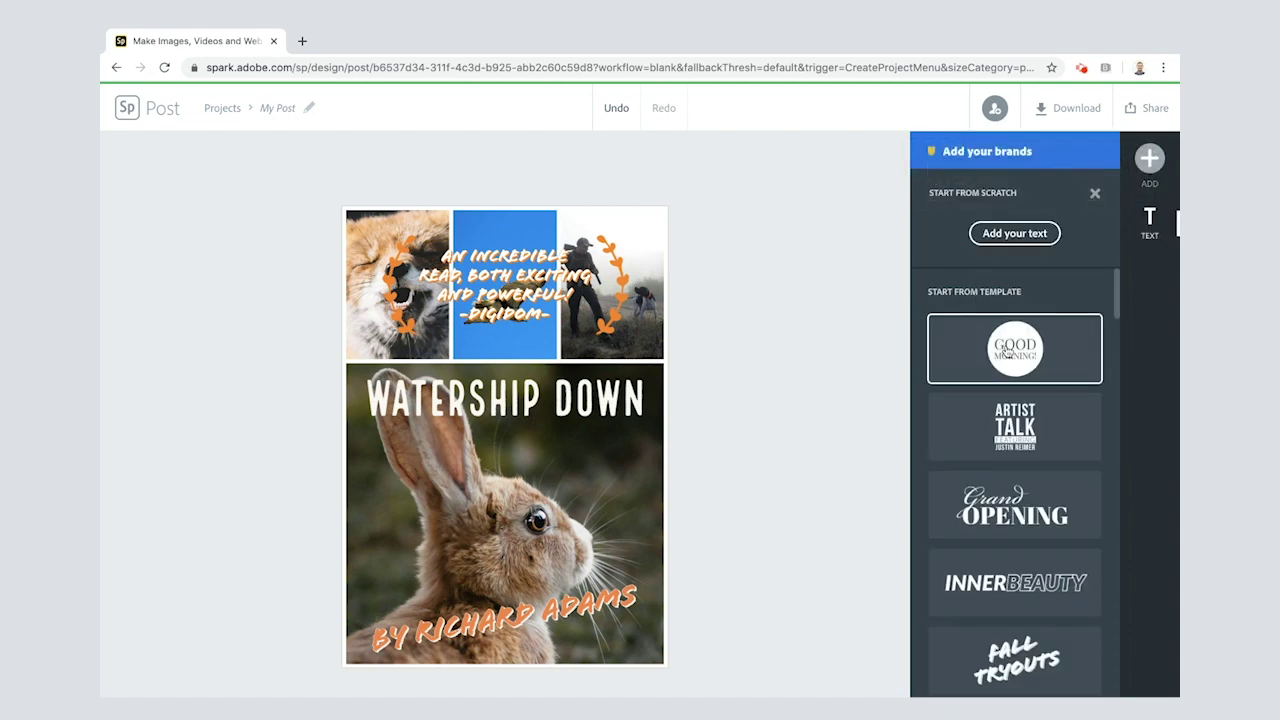
{"action": "left_click", "coordinate": [1008, 352]}
{"action": "left_click_drag", "start_coordinate": [502, 387], "coordinate": [443, 467]}
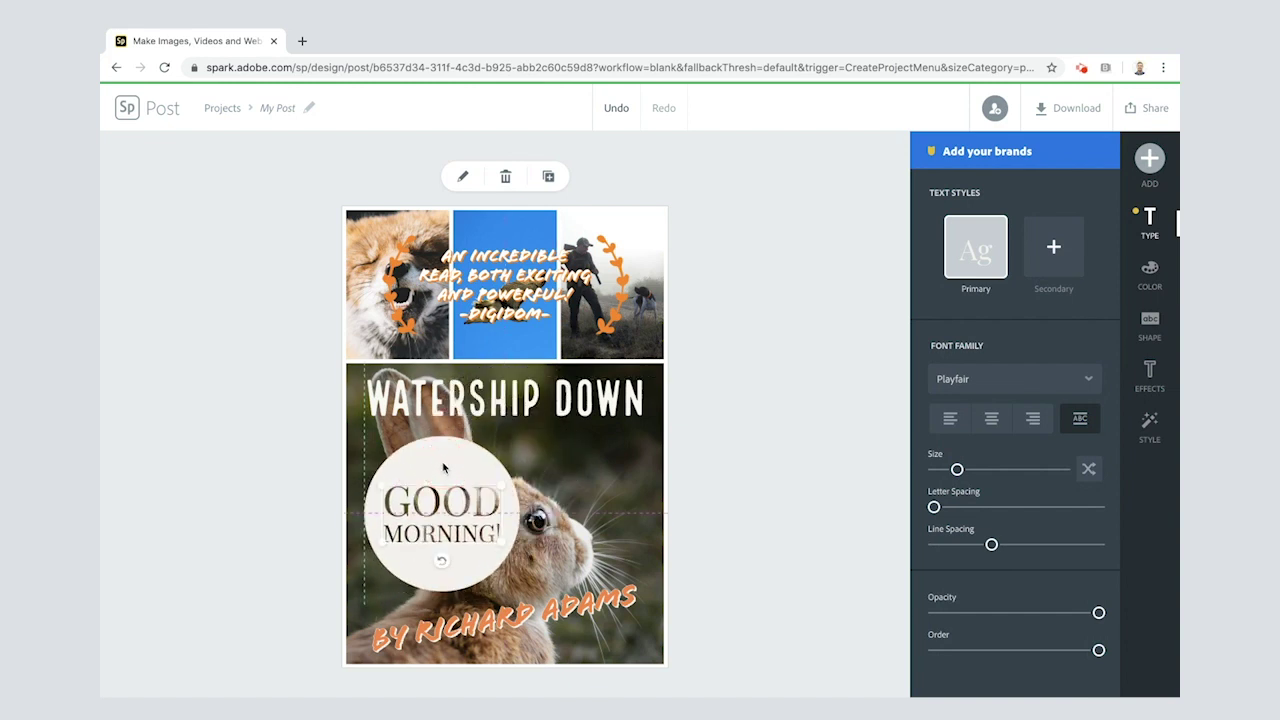
Step: Replace the badge text 'Good Morning!' with 'Number 1 Best Seller'
{"action": "double_click", "coordinate": [440, 500]}
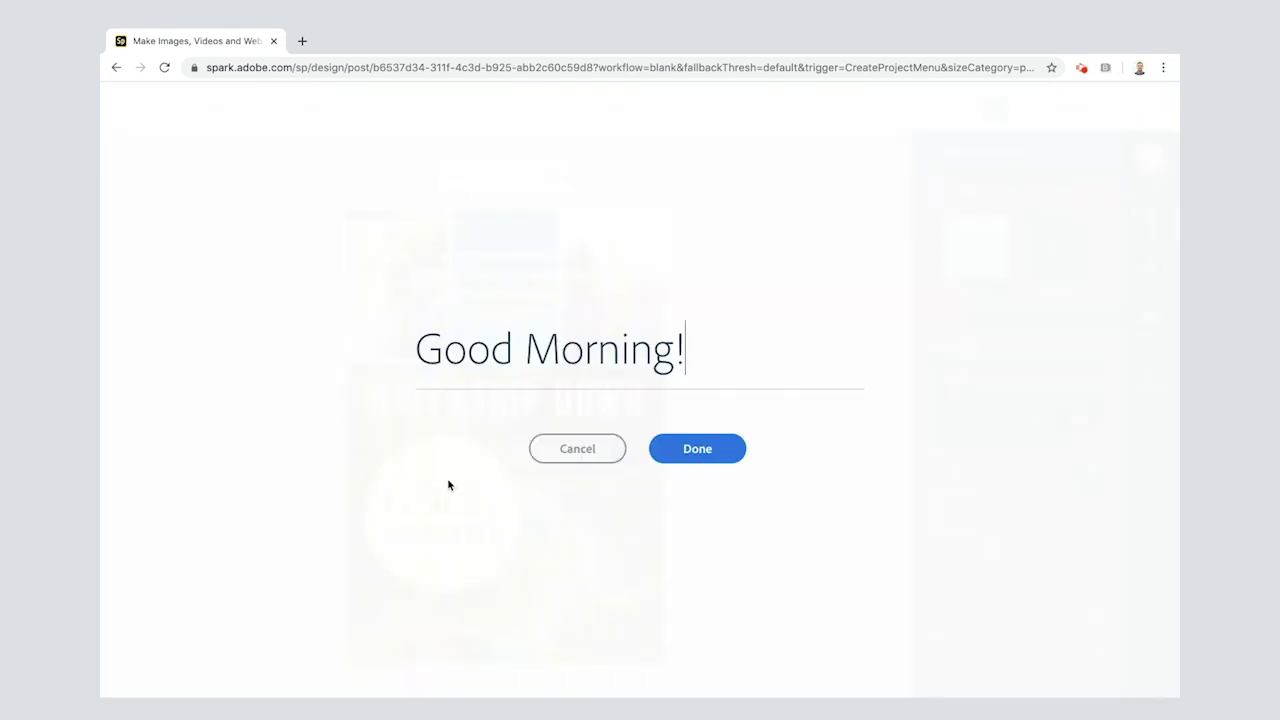
{"action": "triple_click", "coordinate": [557, 344]}
{"action": "type", "text": "Nunber"}
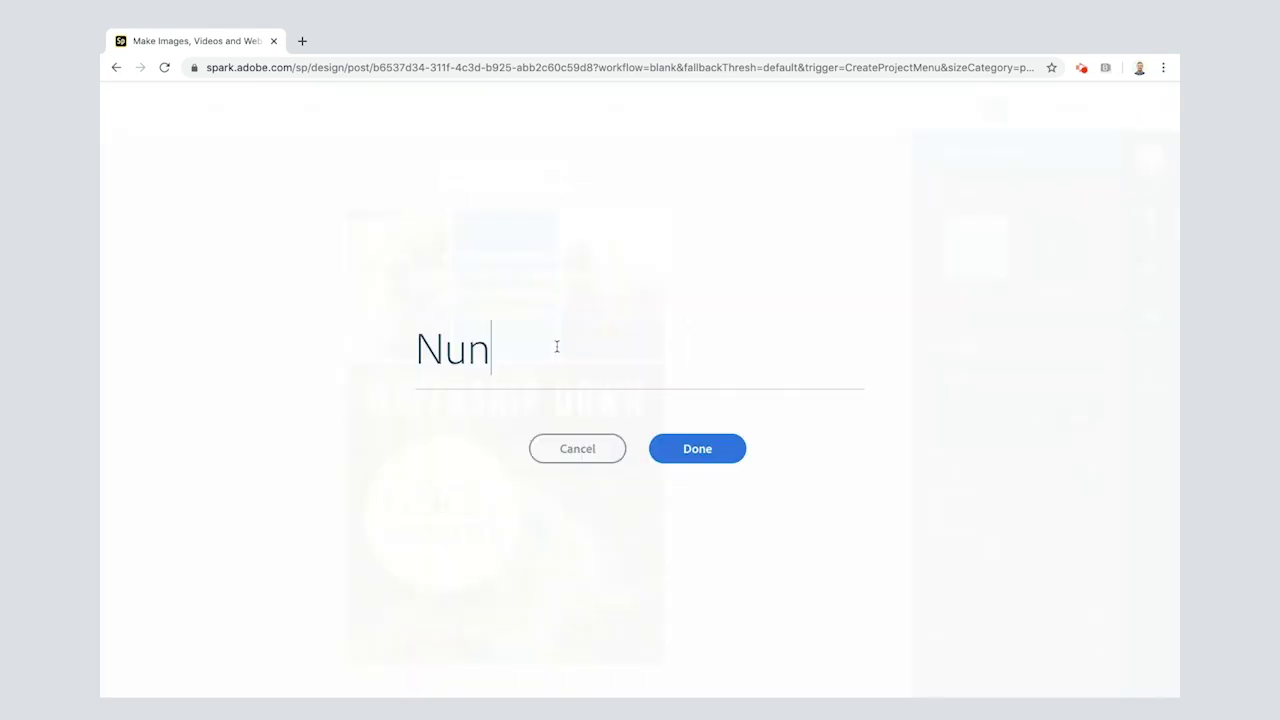
{"action": "key", "text": "BackSpace"}
{"action": "key", "text": "BackSpace"}
{"action": "key", "text": "BackSpace"}
{"action": "key", "text": "BackSpace"}
{"action": "key", "text": "BackSpace"}
{"action": "type", "text": "umber 1 B"}
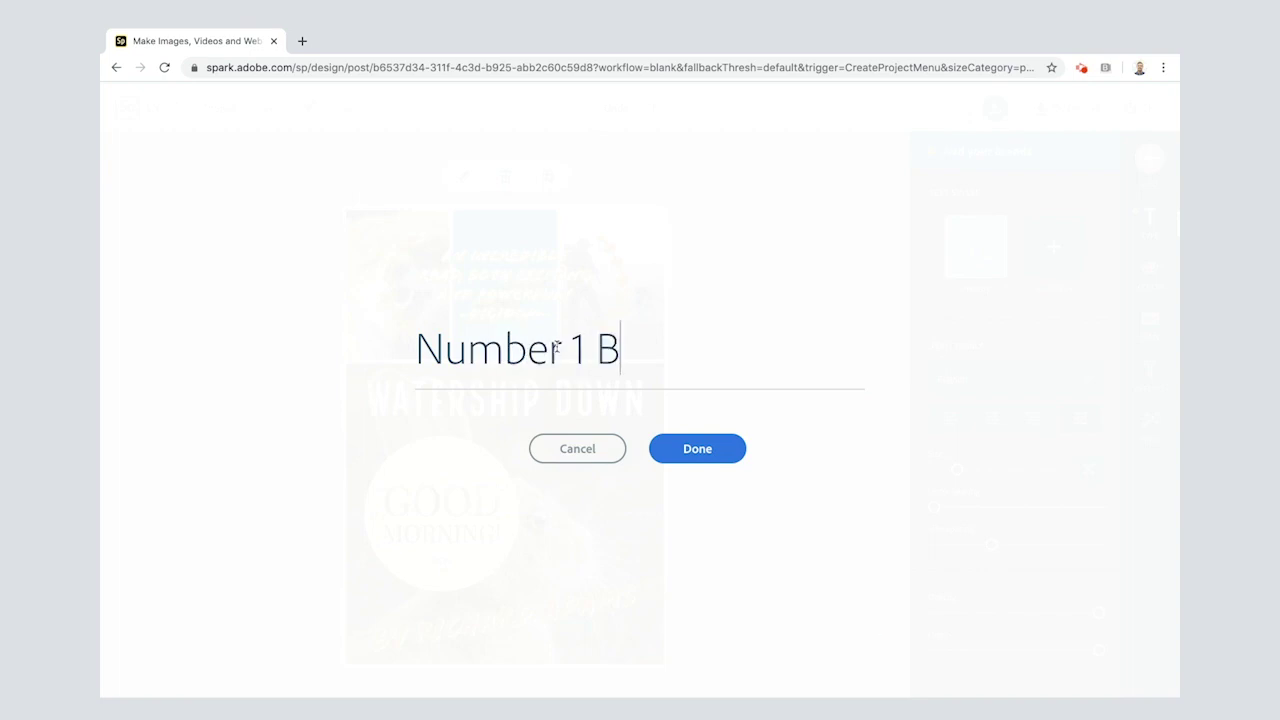
{"action": "type", "text": "est Seller"}
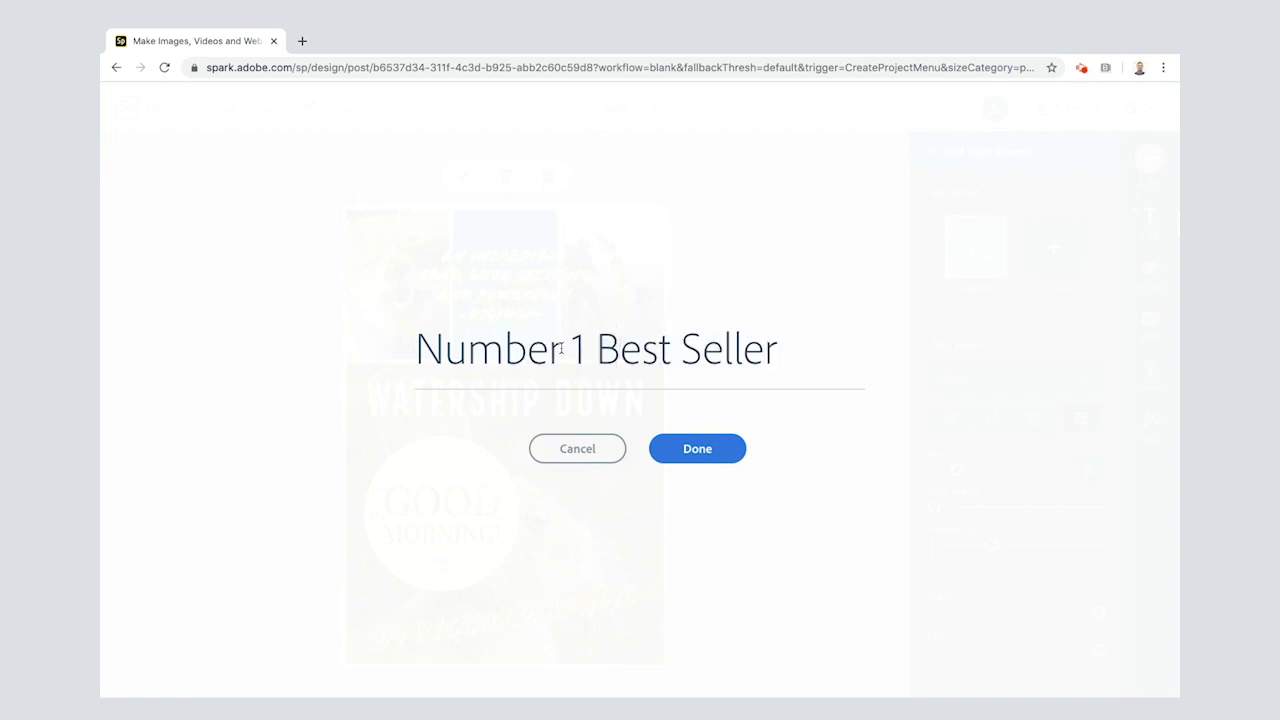
{"action": "left_click", "coordinate": [688, 446]}
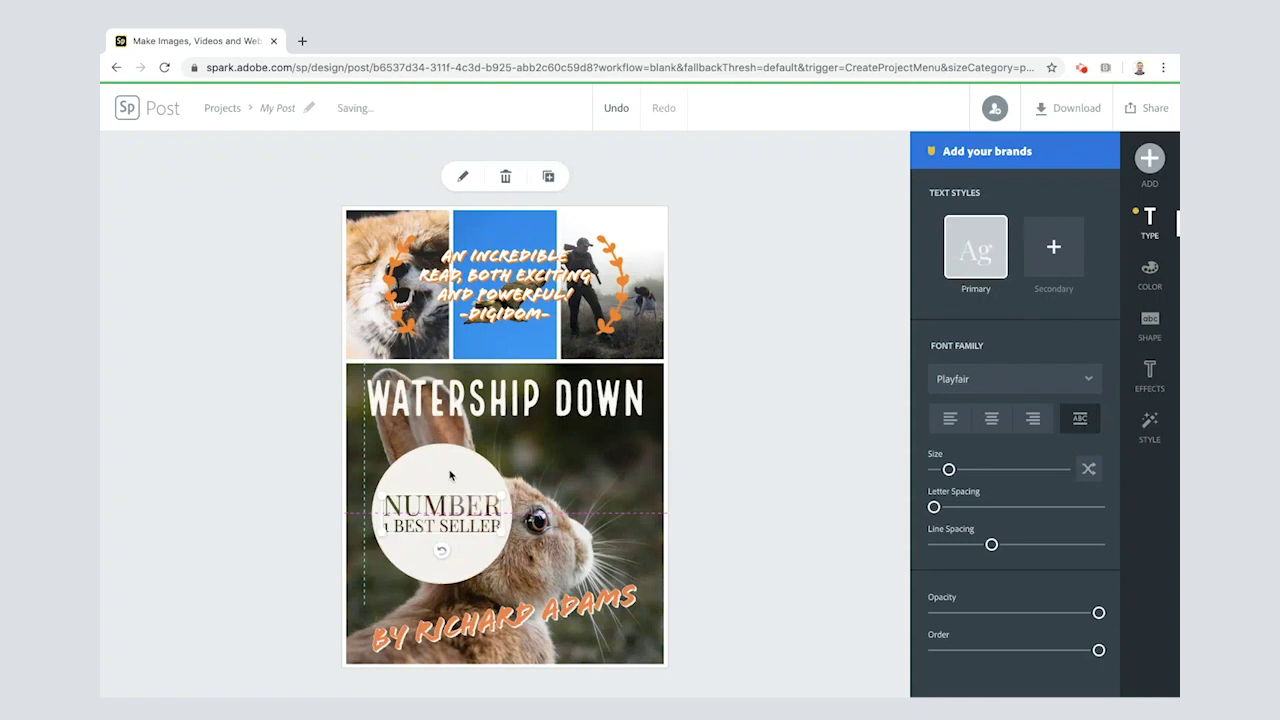
Step: Fill the badge orange, shrink it, and tilt it down-left on the rabbit's chest
{"action": "left_click", "coordinate": [1150, 280]}
{"action": "left_click", "coordinate": [947, 481]}
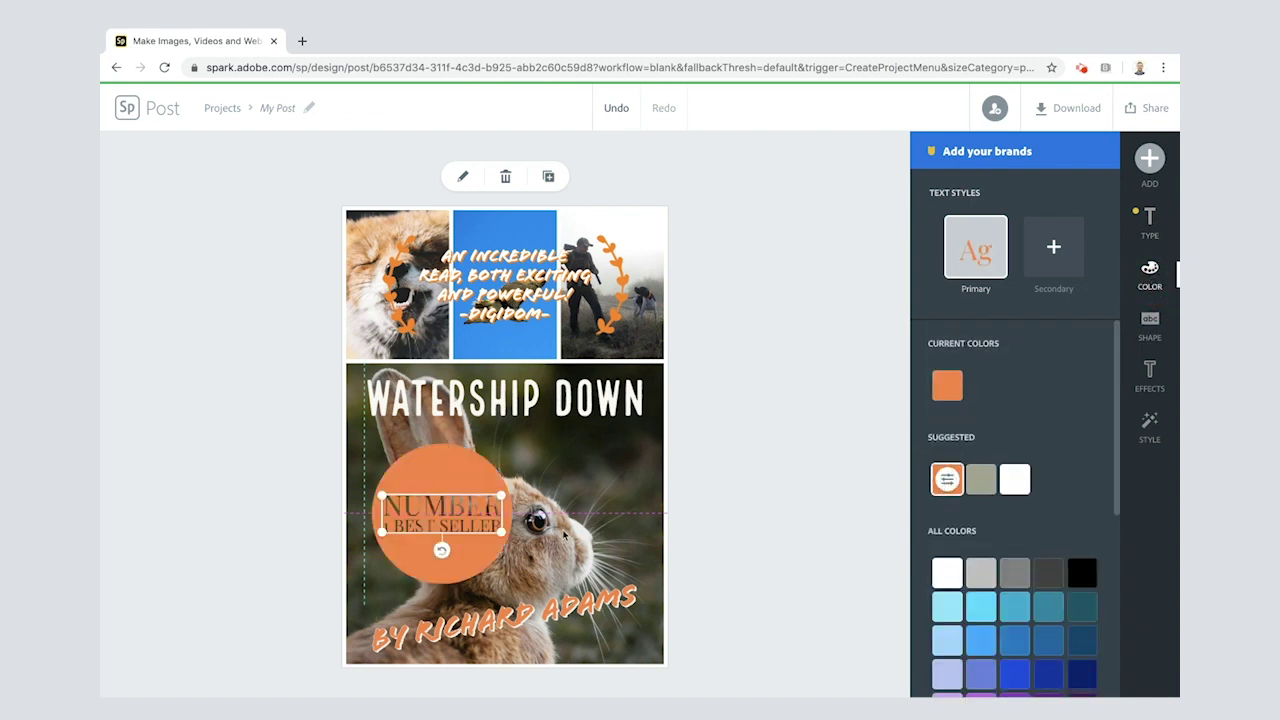
{"action": "left_click_drag", "start_coordinate": [500, 538], "coordinate": [428, 534]}
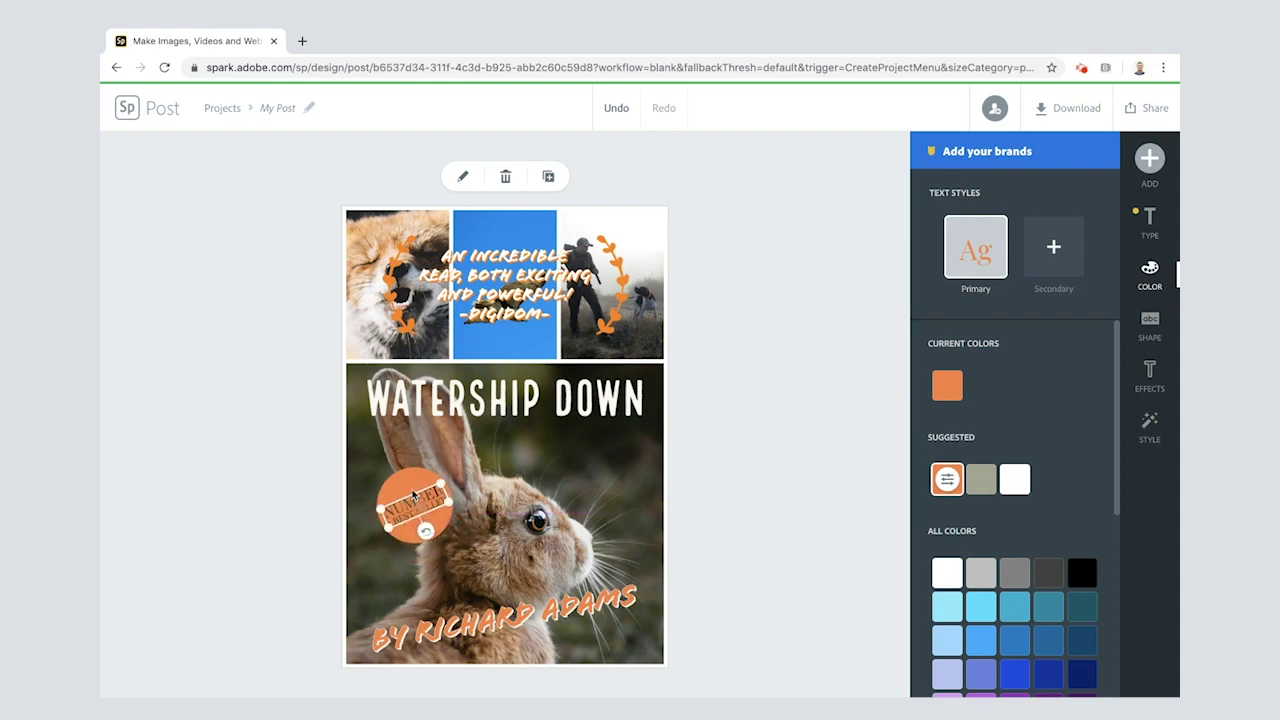
{"action": "left_click_drag", "start_coordinate": [412, 489], "coordinate": [399, 507]}
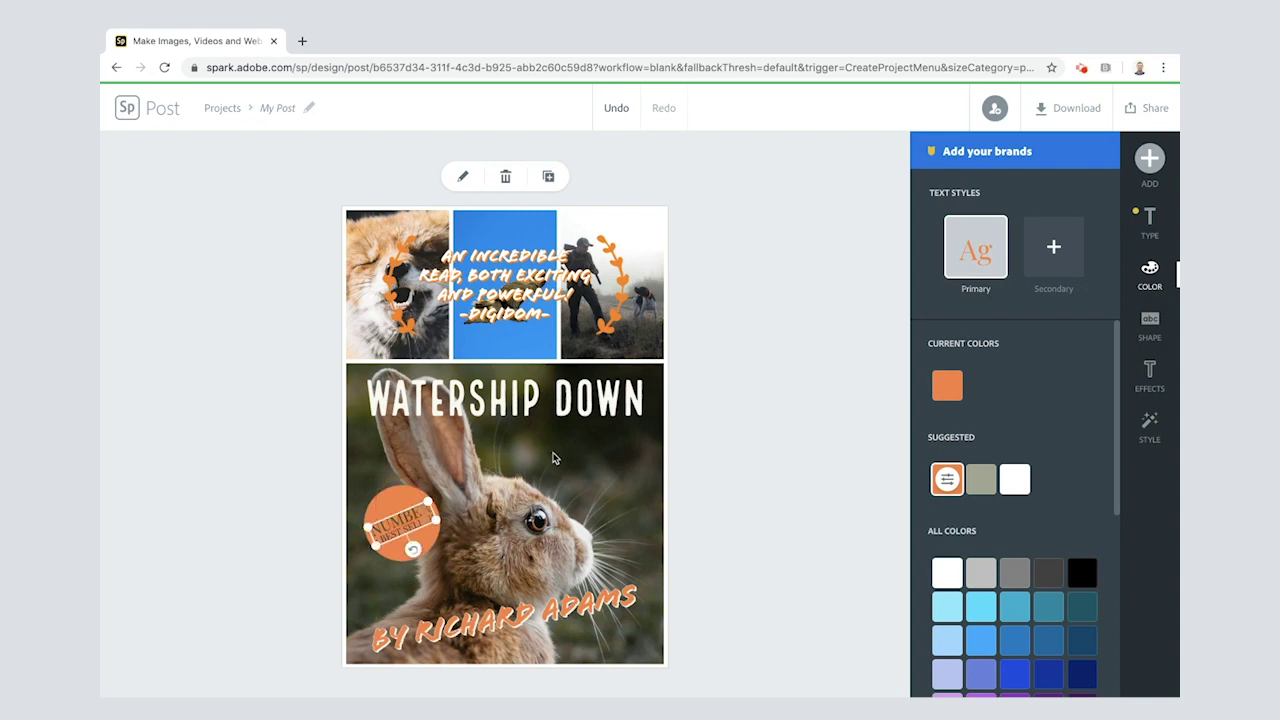
{"action": "left_click", "coordinate": [778, 453]}
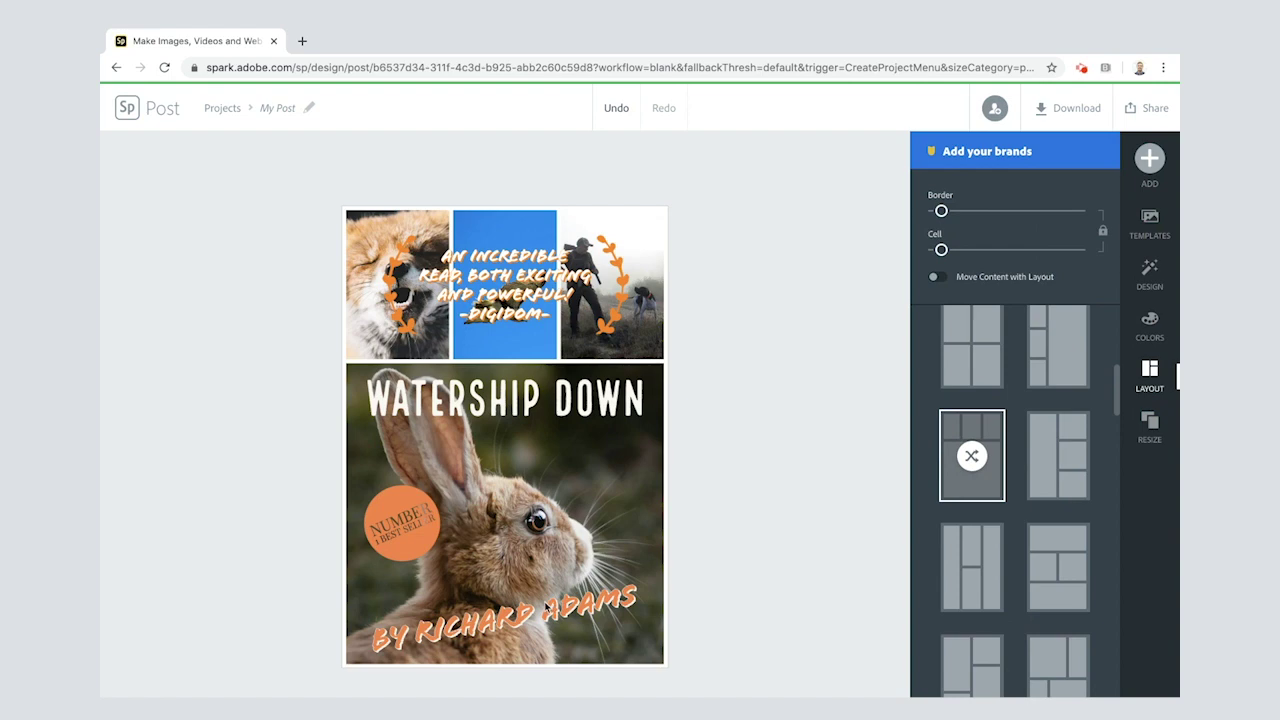
Step: Restyle the Watership Down title in orange Bebas Neue using the style suggestions wheel
{"action": "left_click", "coordinate": [536, 408]}
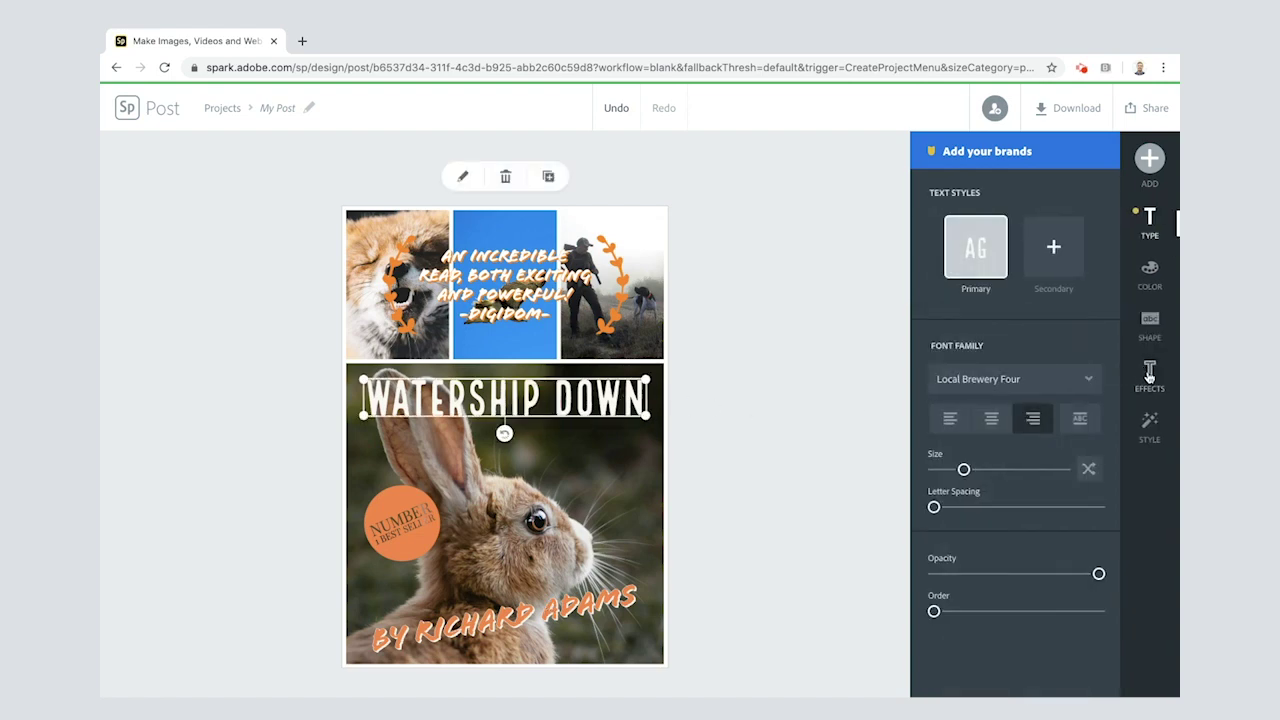
{"action": "left_click", "coordinate": [1149, 423]}
{"action": "left_click_drag", "start_coordinate": [1004, 384], "coordinate": [984, 398]}
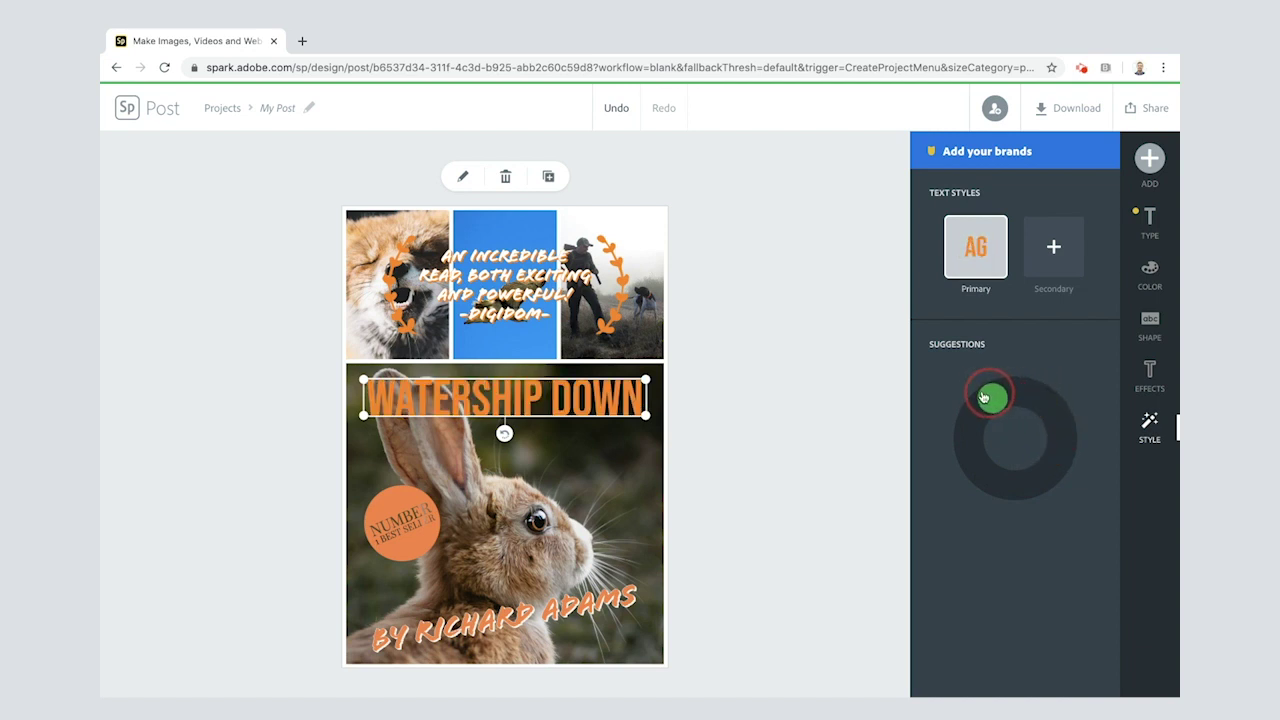
{"action": "left_click", "coordinate": [784, 446]}
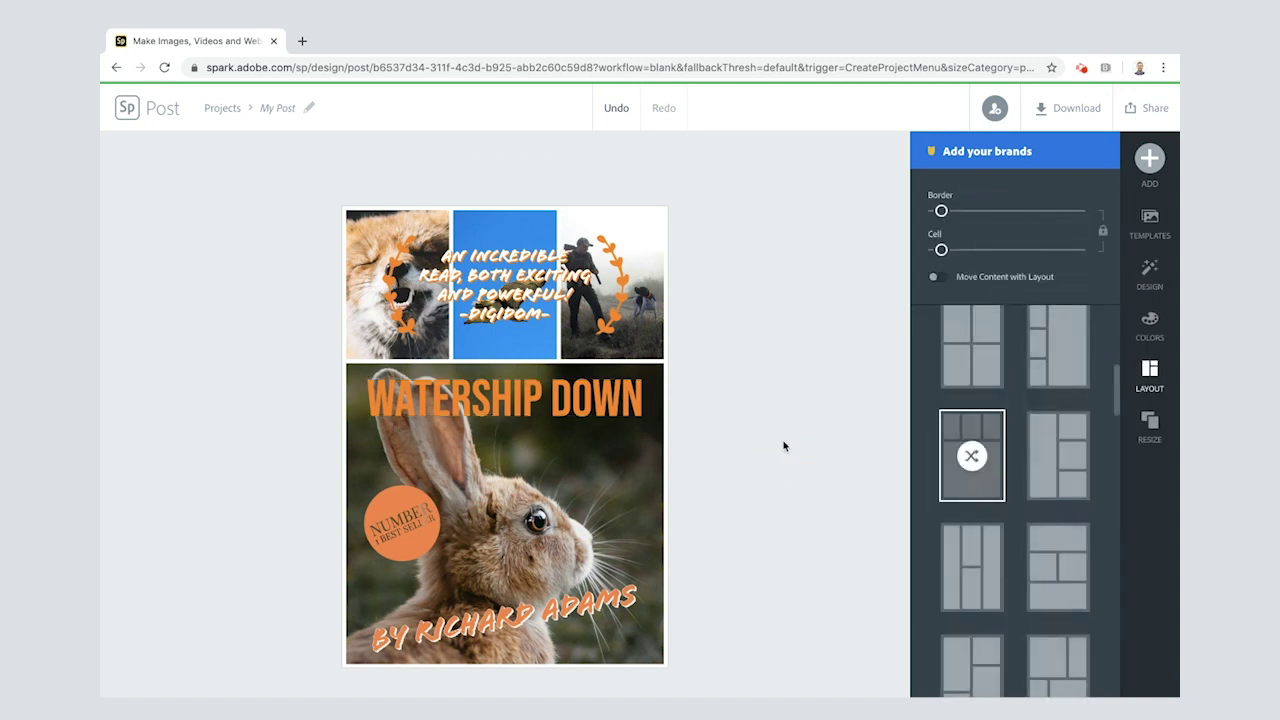
Step: Bring up the PNG, JPG and PDF download format choices for the finished poster
{"action": "left_click", "coordinate": [587, 408]}
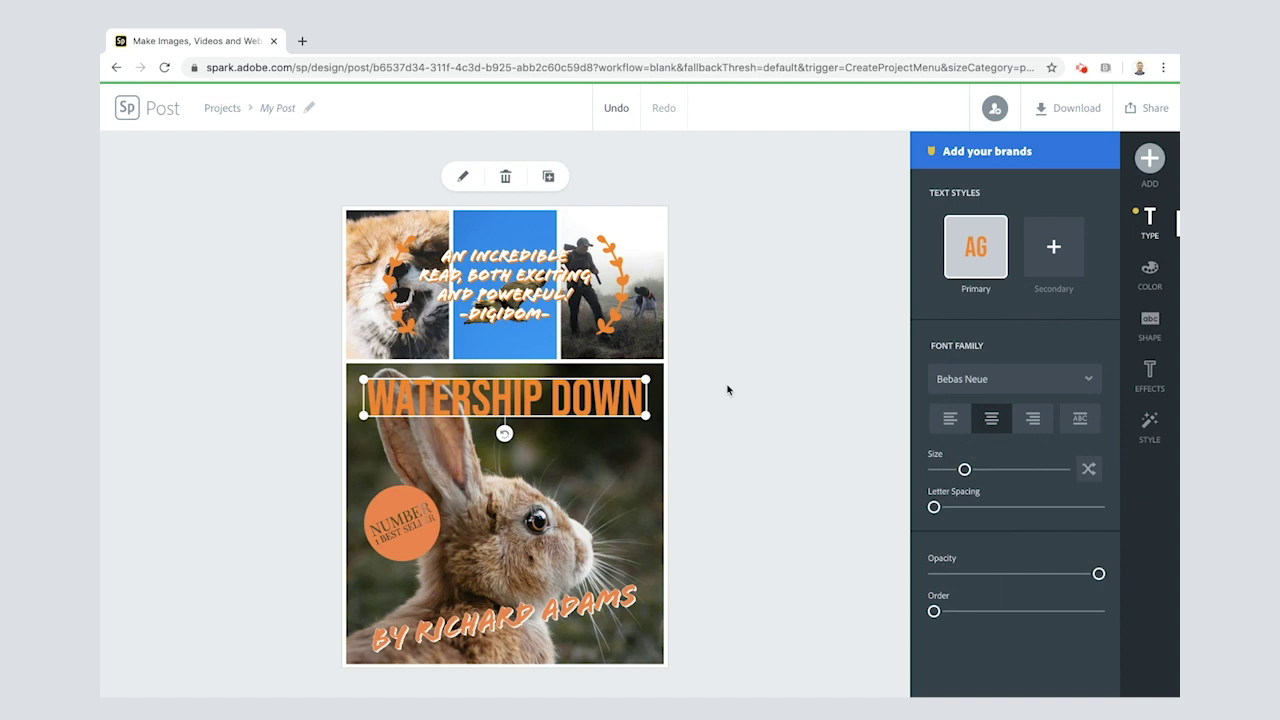
{"action": "left_click", "coordinate": [858, 181]}
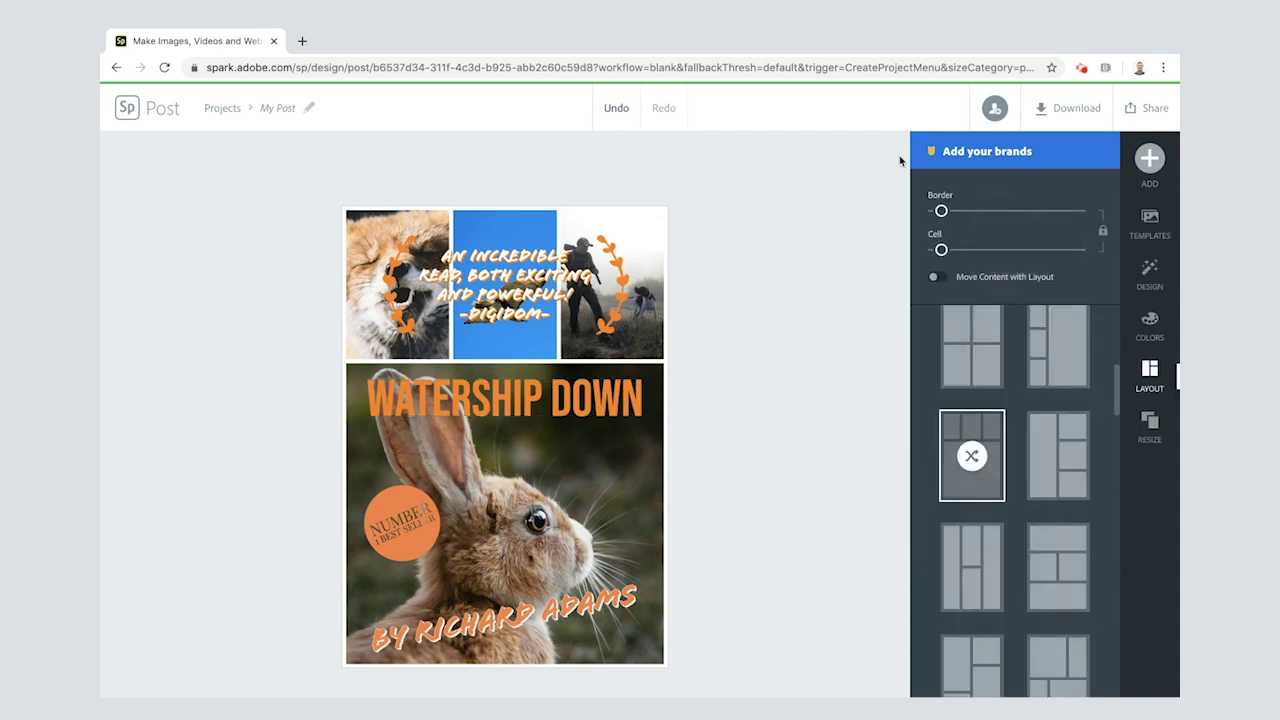
{"action": "left_click", "coordinate": [1068, 116]}
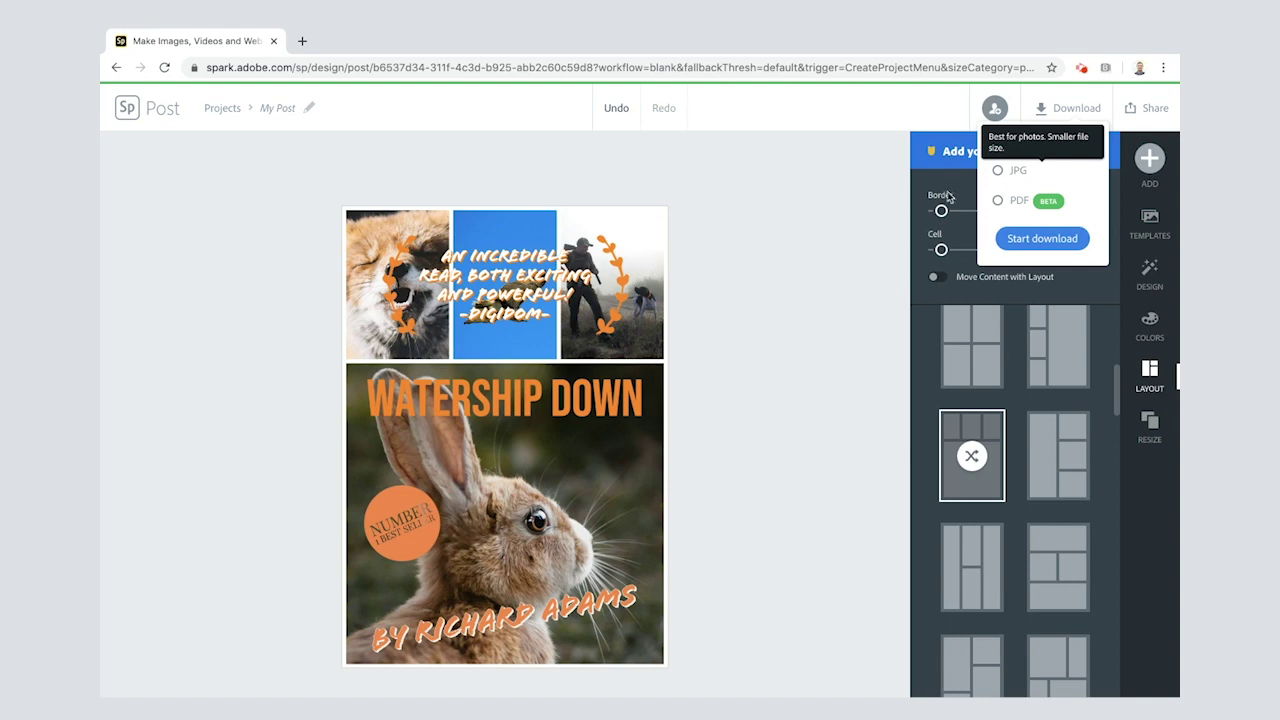
Step: Publish the poster, generate its public link and copy it for sharing
{"action": "left_click", "coordinate": [885, 215]}
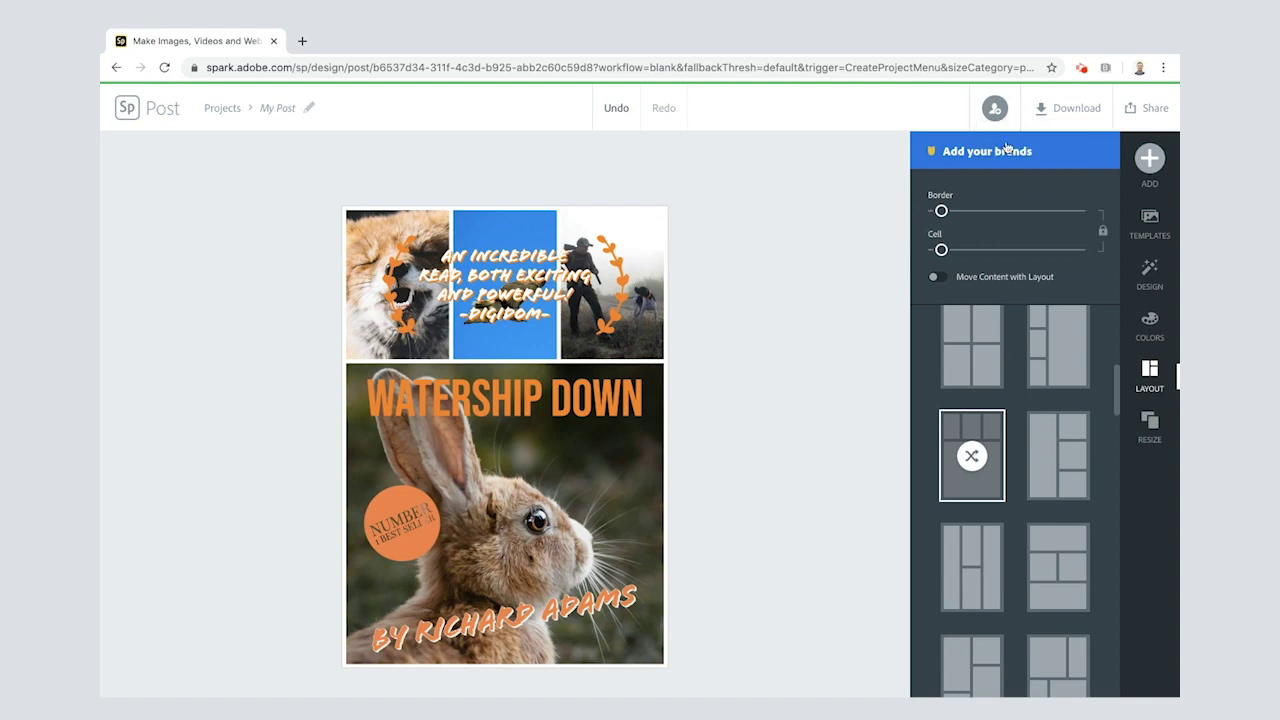
{"action": "left_click", "coordinate": [1136, 114]}
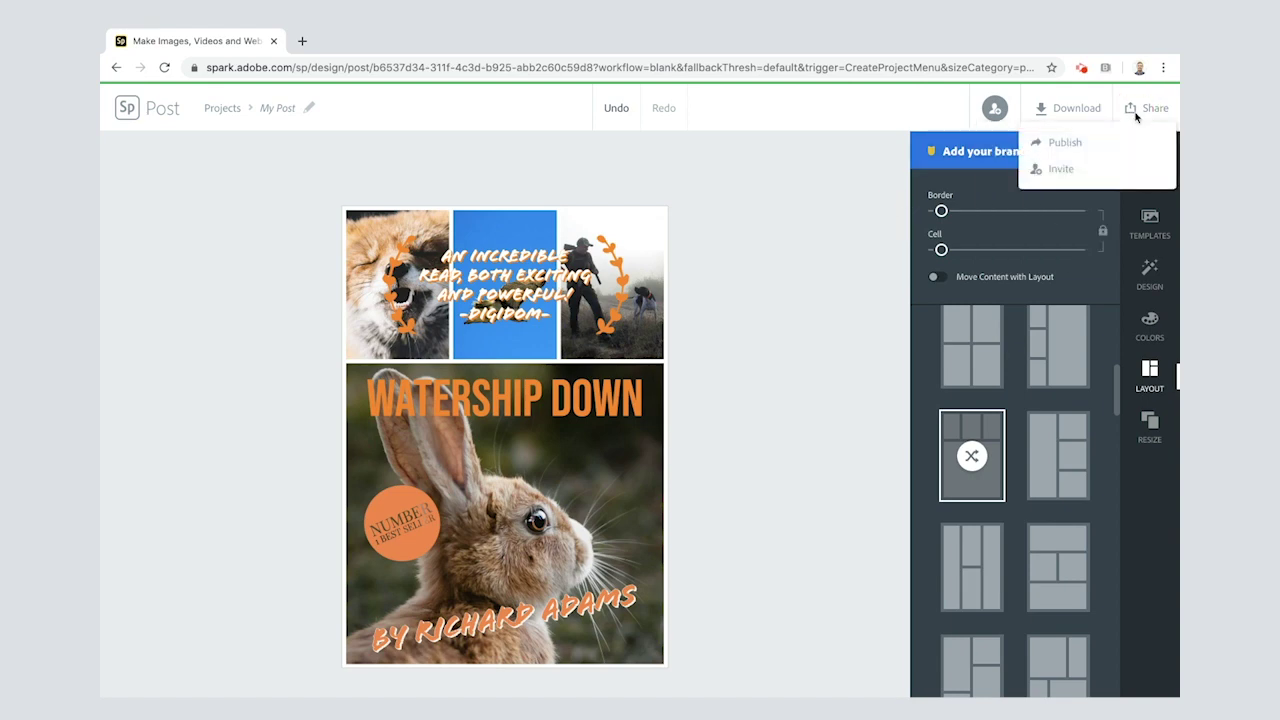
{"action": "left_click", "coordinate": [1064, 144]}
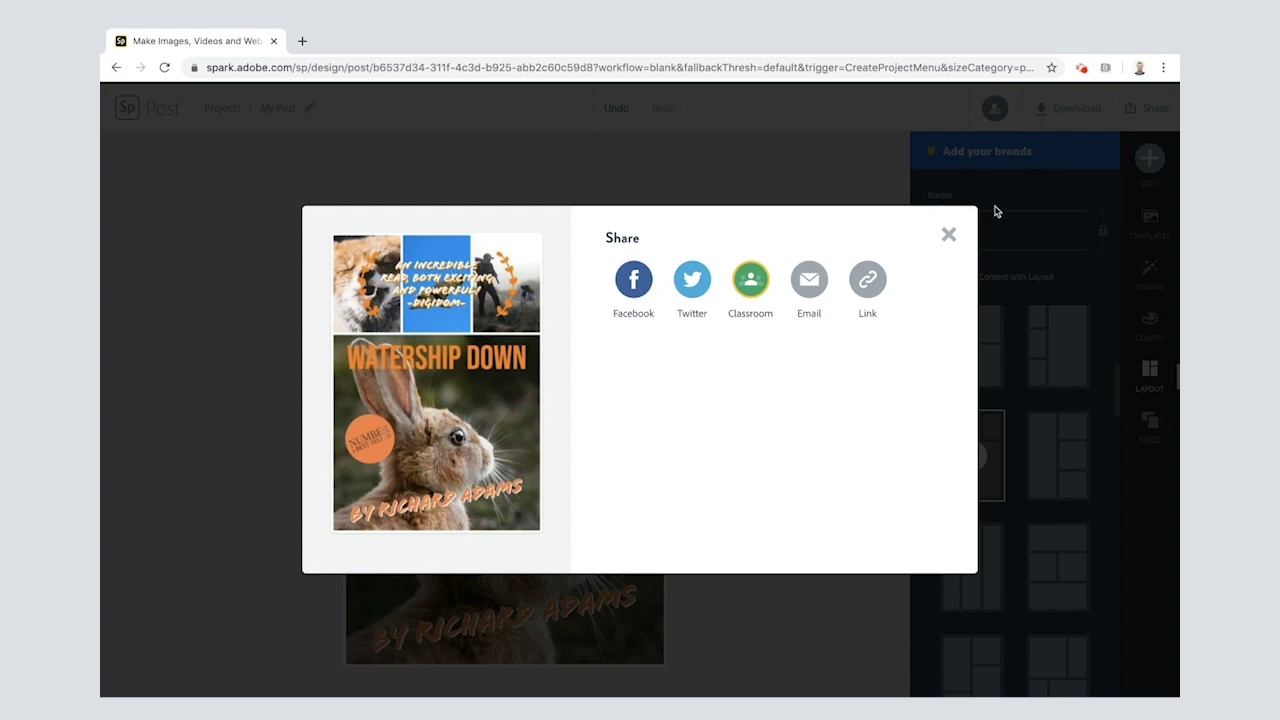
{"action": "left_click", "coordinate": [868, 281]}
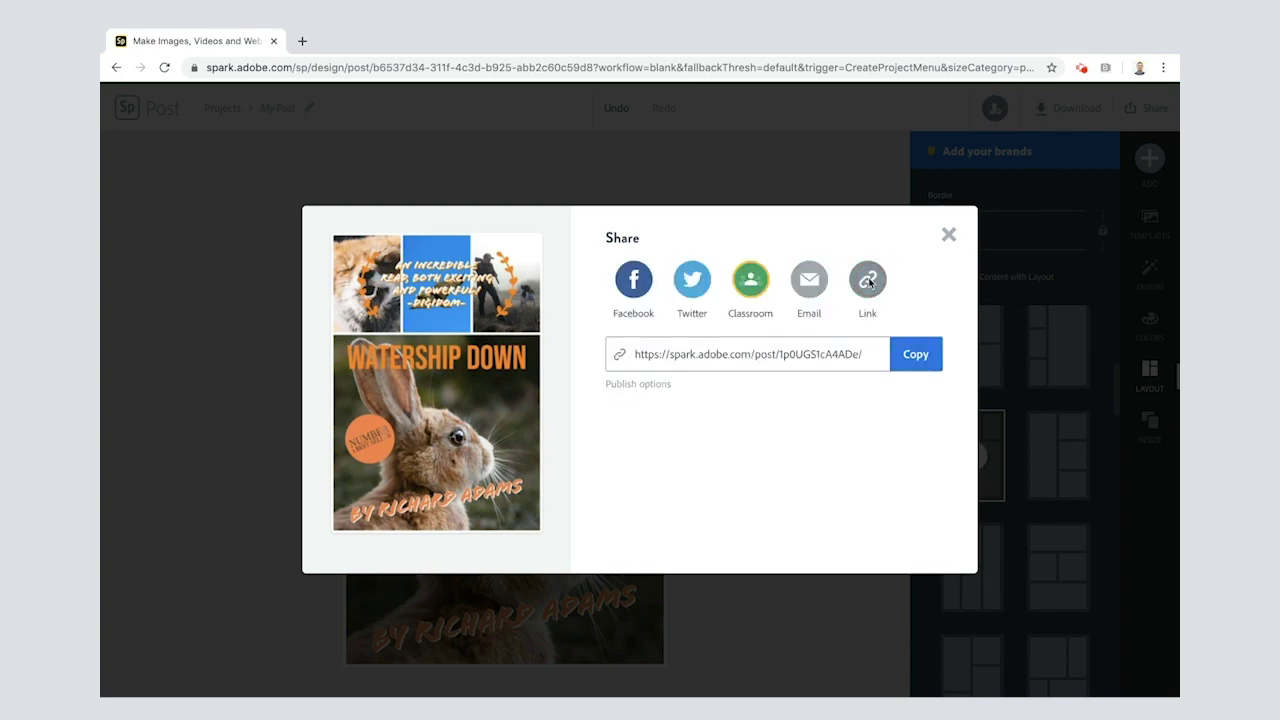
{"action": "left_click", "coordinate": [916, 362]}
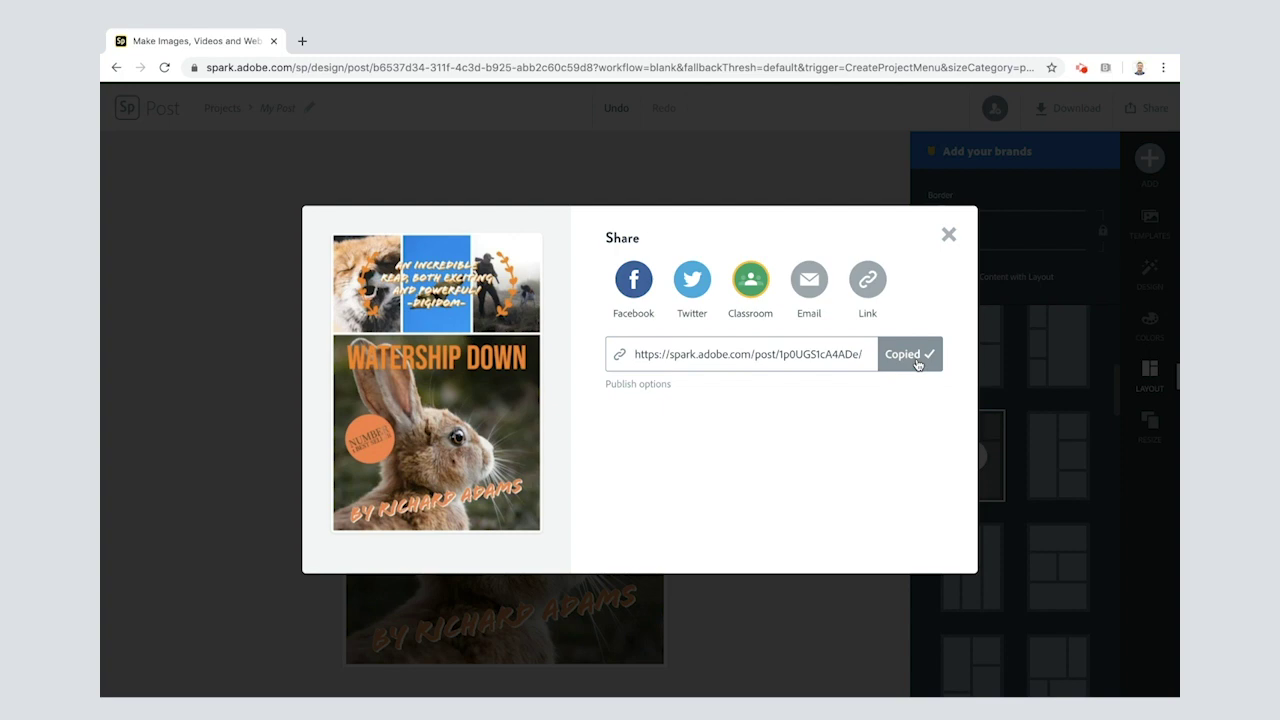
{"action": "left_click", "coordinate": [948, 236]}
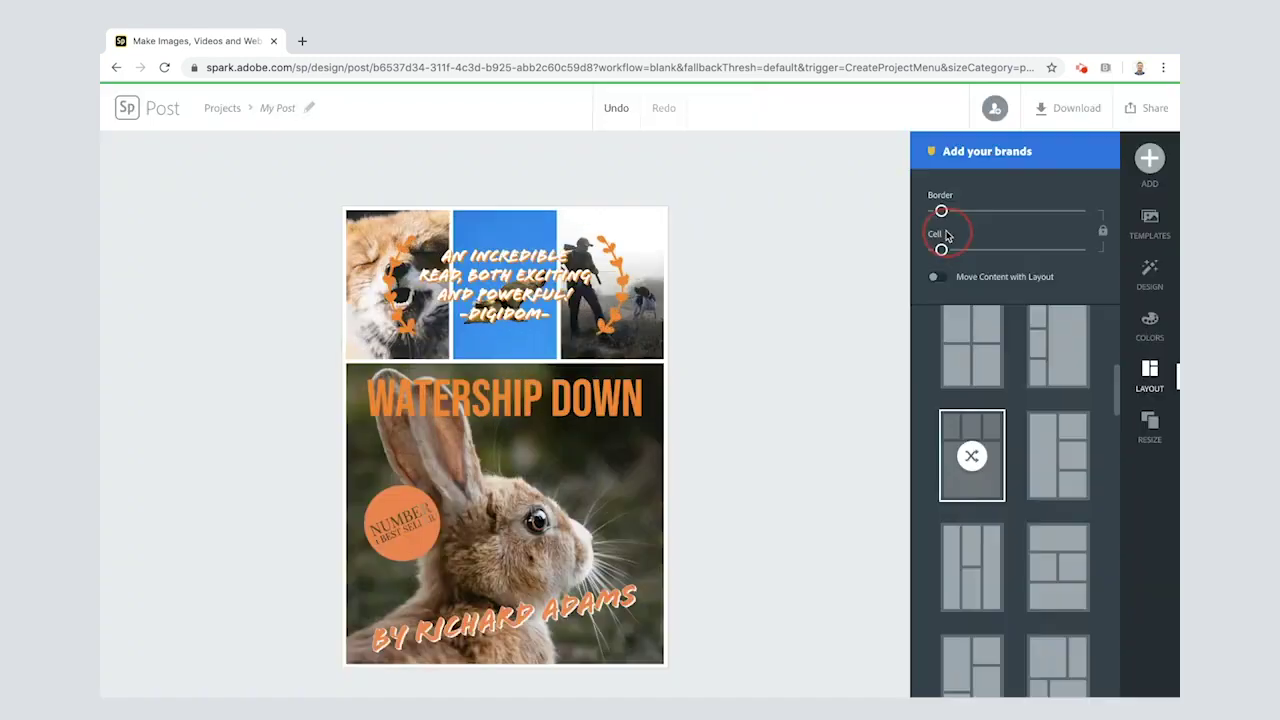
{"action": "left_click", "coordinate": [1143, 110]}
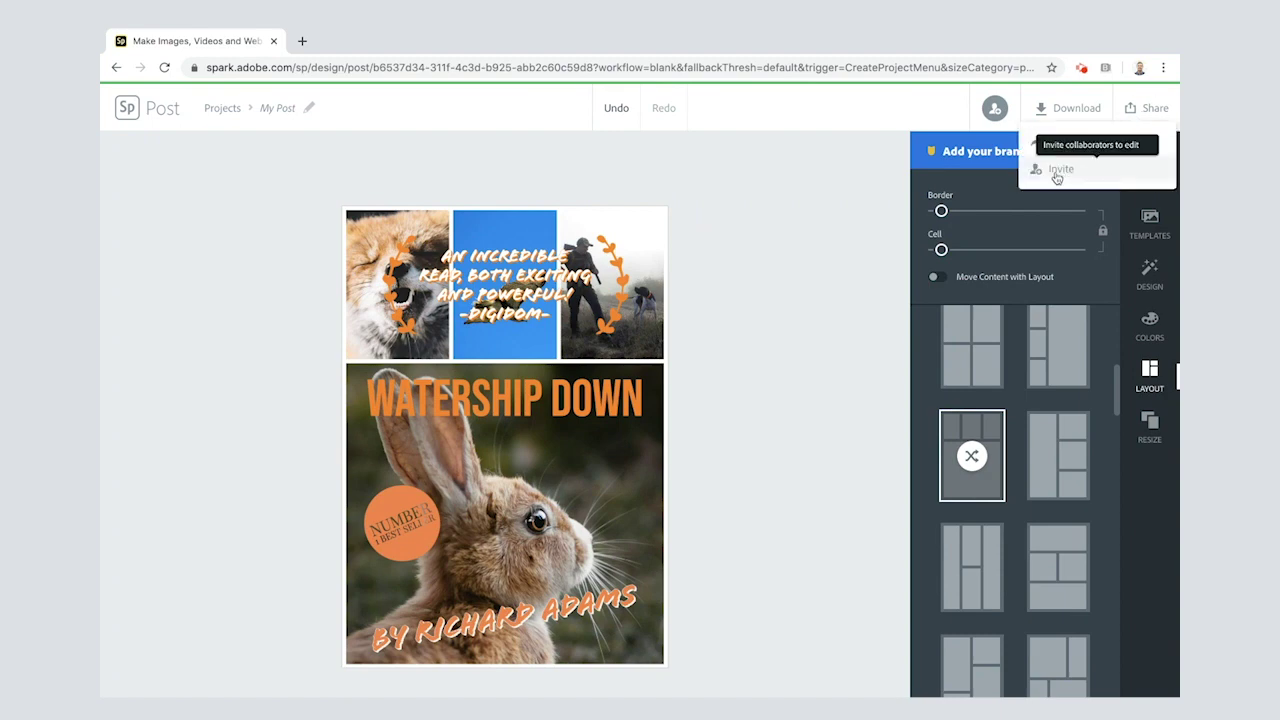
{"action": "left_click", "coordinate": [1050, 168]}
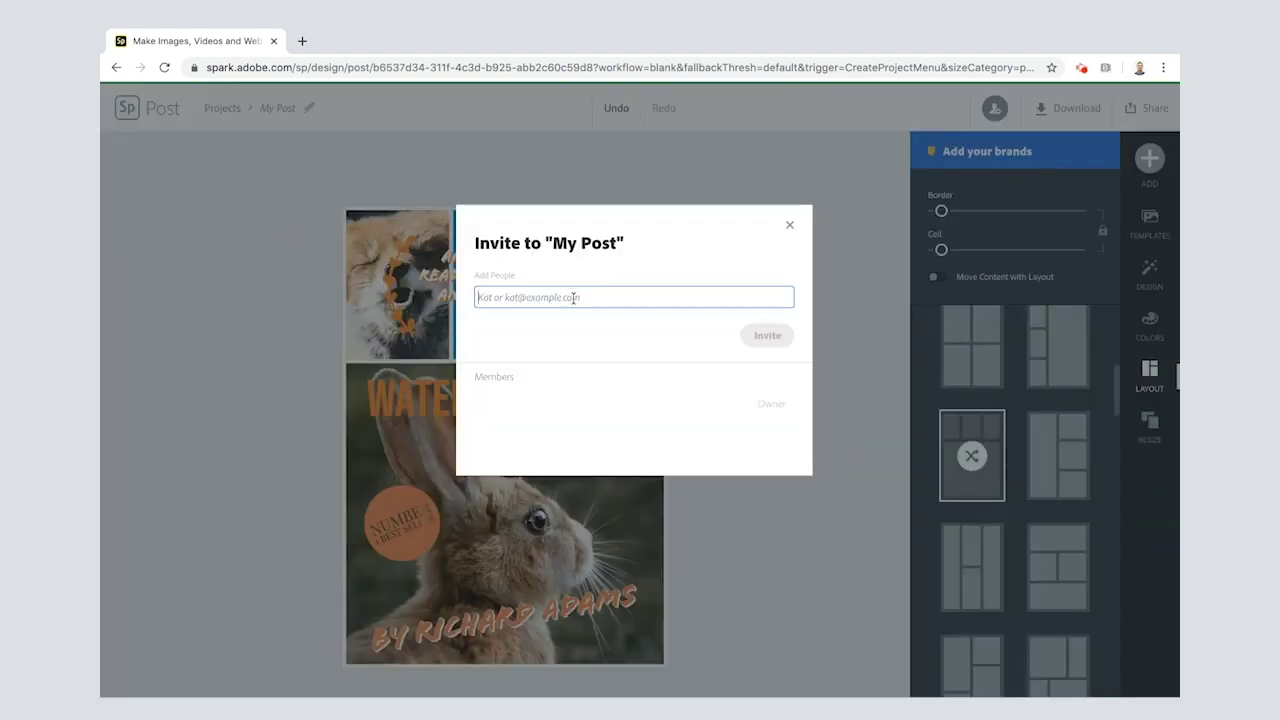
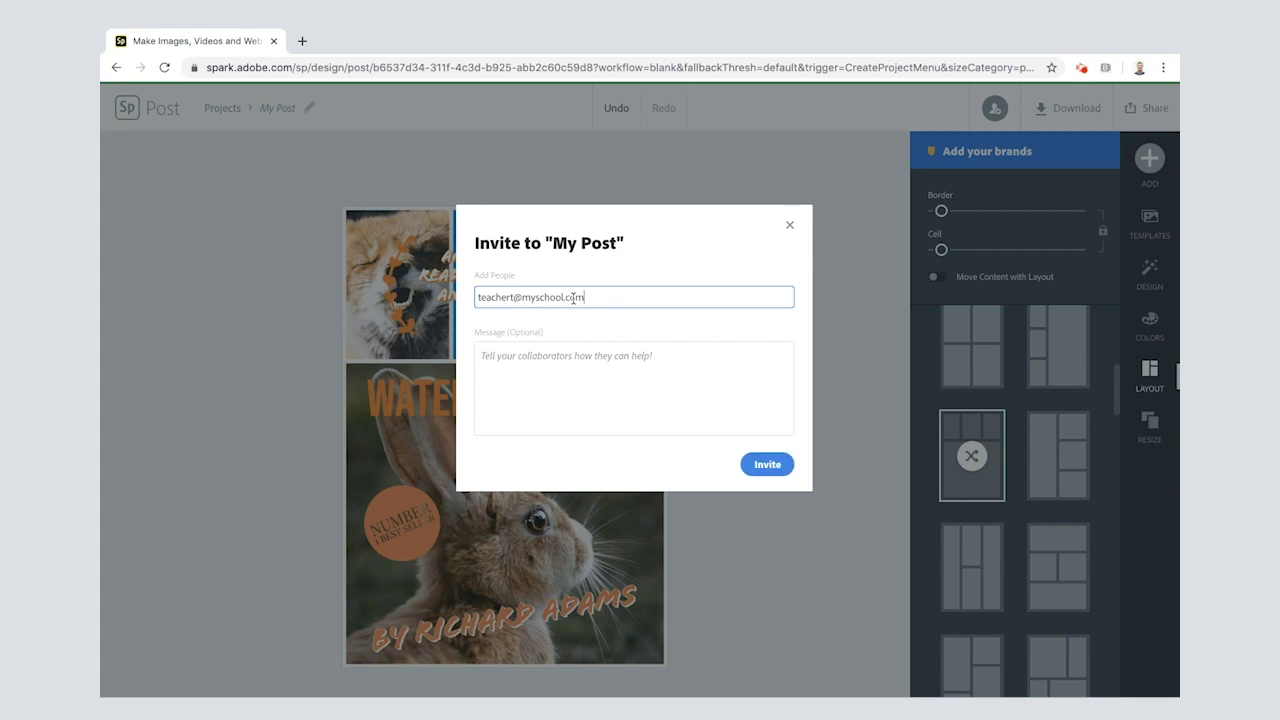
{"action": "left_click", "coordinate": [513, 300]}
{"action": "key", "text": "BackSpace"}
{"action": "left_click", "coordinate": [791, 227]}
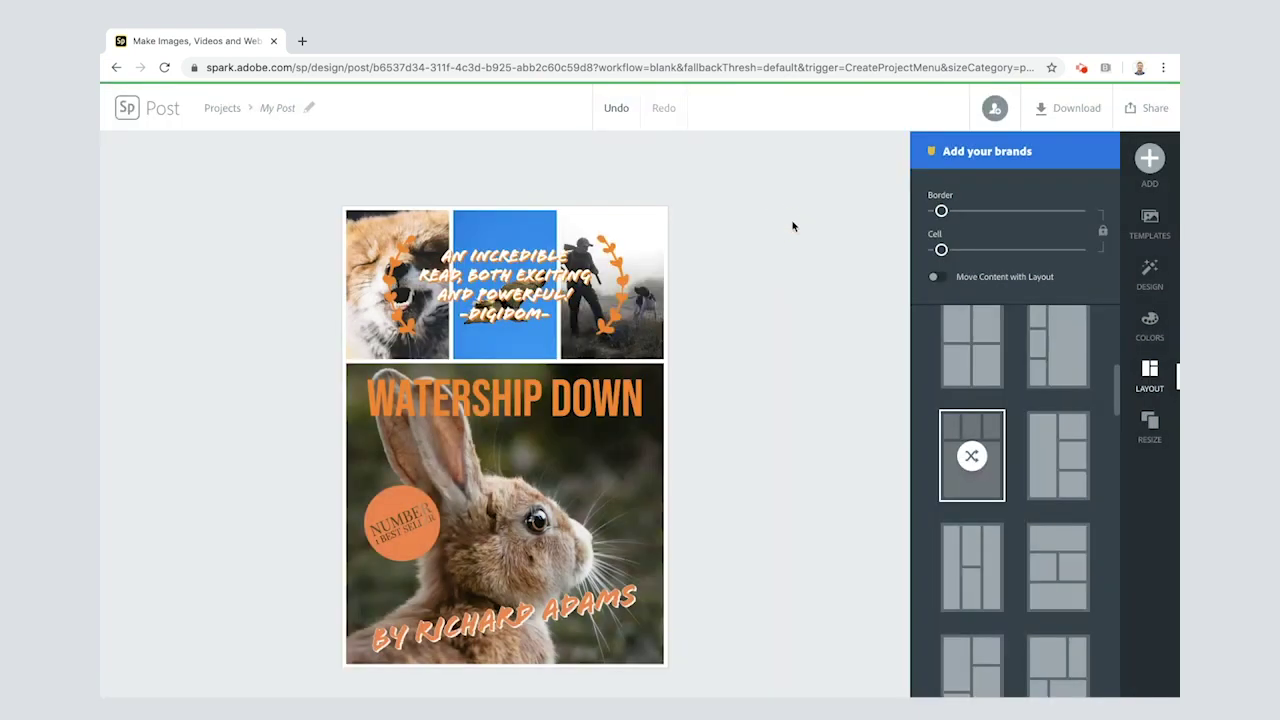